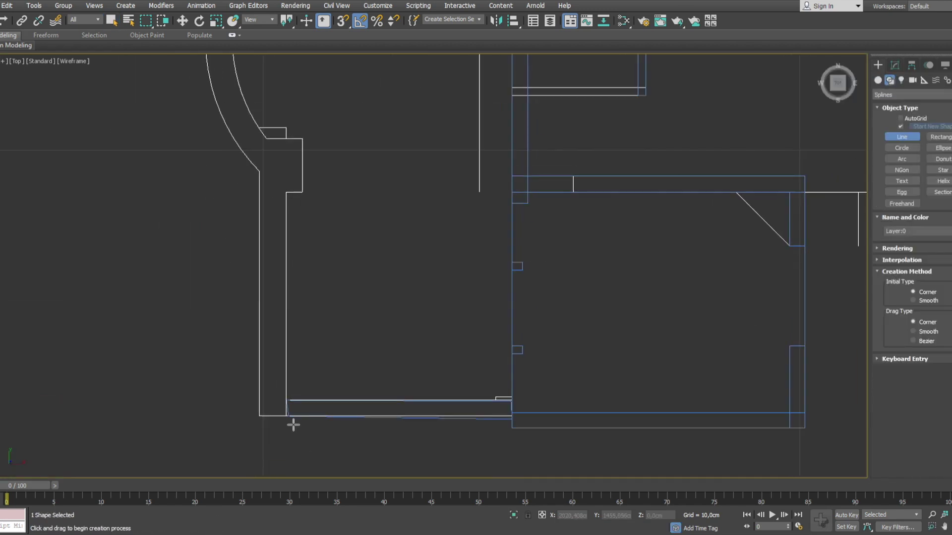
# - Start the new line outline with vertices along the outer curved wall edge
pyautogui.scroll(5, 301, 144)
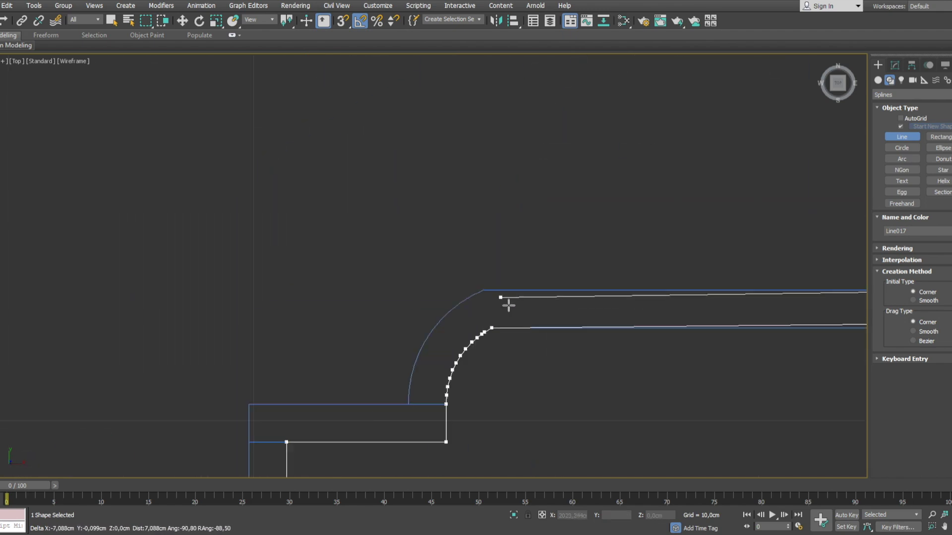
pyautogui.scroll(2, 505, 302)
pyautogui.click(472, 171)
pyautogui.click(428, 206)
pyautogui.click(396, 253)
pyautogui.moveTo(395, 253); pyautogui.dragTo(325, 349, button='middle')
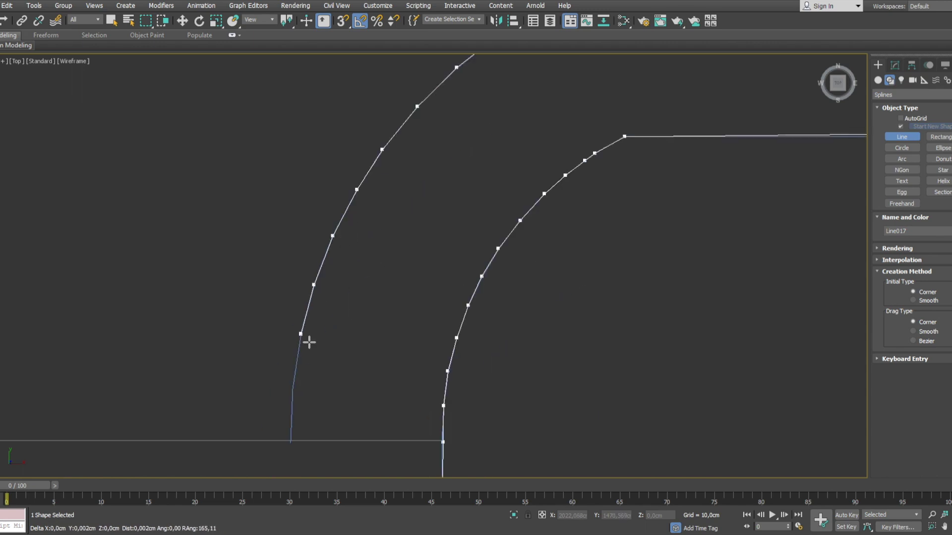
# - Continue the outline with vertices along the inner curve, panning along the wall
pyautogui.moveTo(286, 191); pyautogui.dragTo(323, 102, button='middle')
pyautogui.click(244, 197)
pyautogui.click(193, 292)
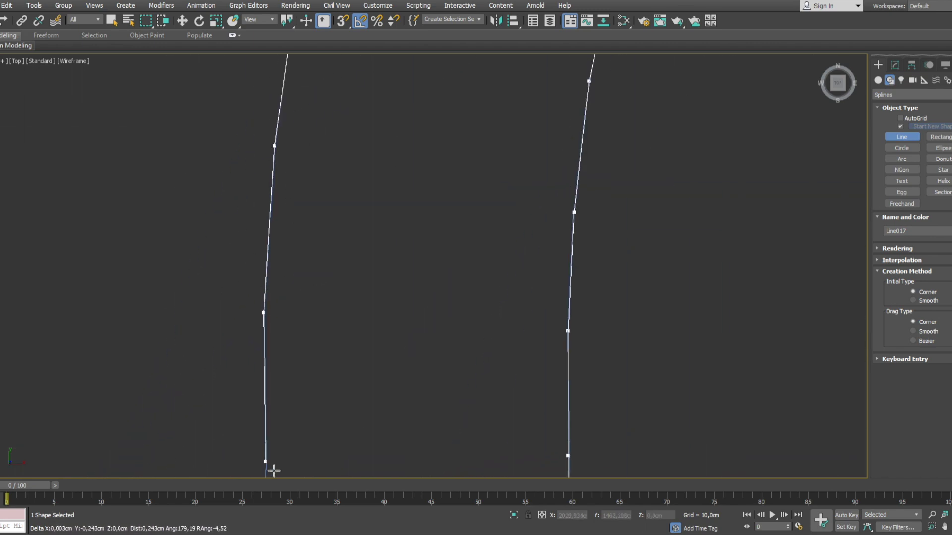
pyautogui.moveTo(246, 266)
pyautogui.mouseDown(button='middle')
pyautogui.moveTo(272, 312)
pyautogui.moveTo(207, 183)
pyautogui.mouseUp(button='middle')
pyautogui.click(271, 327)
pyautogui.moveTo(350, 440); pyautogui.dragTo(253, 279, button='middle')
pyautogui.click(326, 359)
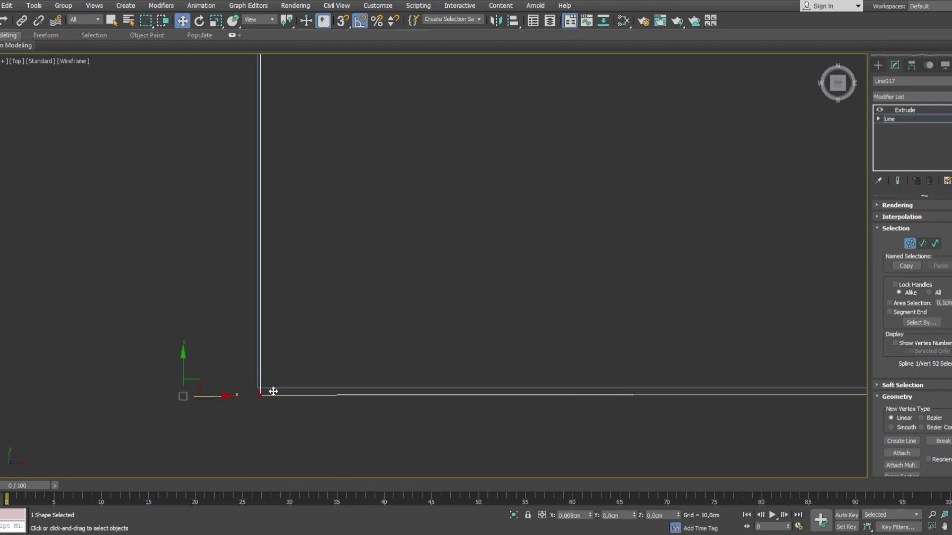
# - Select and adjust Line017's corner vertices, then zoom out to see the whole plan
pyautogui.click(294, 282)
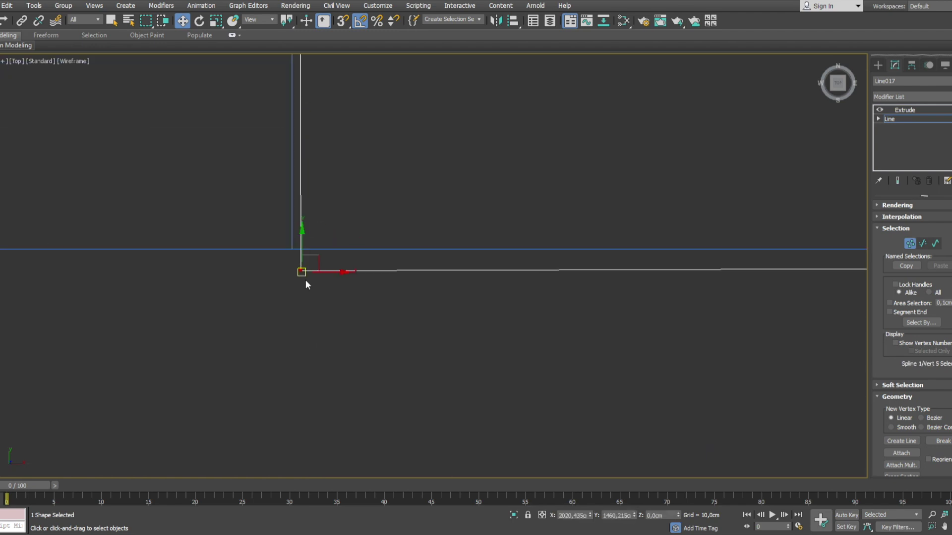
pyautogui.moveTo(234, 202); pyautogui.dragTo(377, 306)
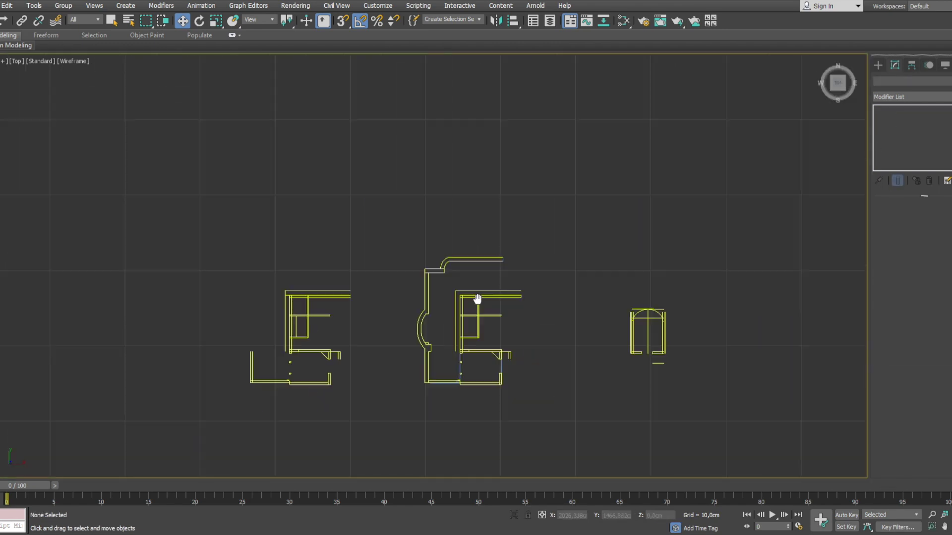
pyautogui.scroll(3, 421, 317)
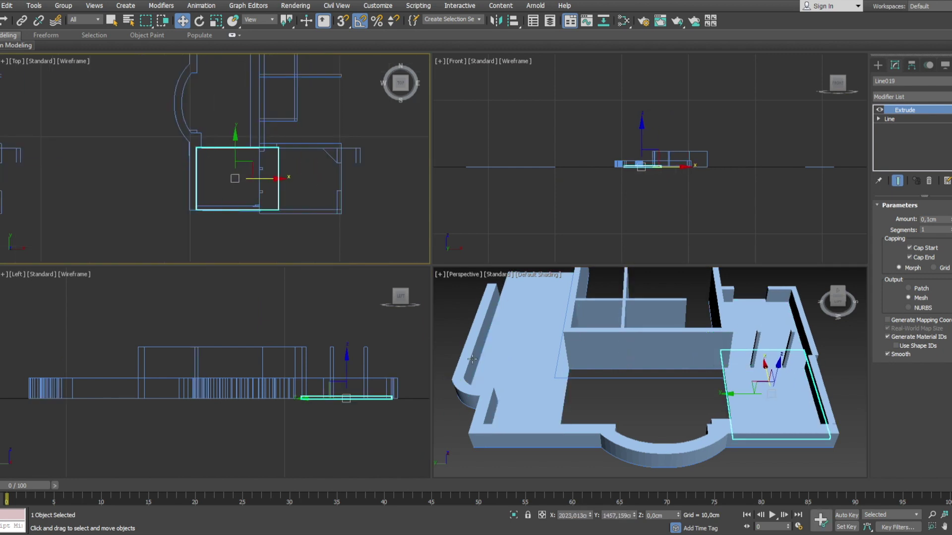
# - Pull Line019's right-edge vertices inward so the slab fits the walls, then return to Extrude
pyautogui.moveTo(692, 429); pyautogui.dragTo(619, 430)
pyautogui.click(905, 110)
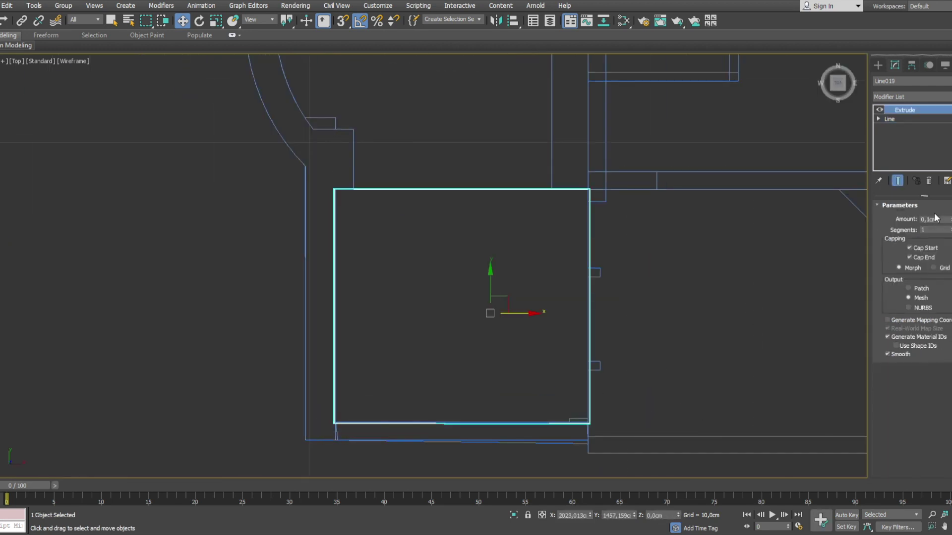
pyautogui.click(889, 119)
pyautogui.scroll(3, 598, 261)
pyautogui.scroll(3, 582, 311)
pyautogui.scroll(3, 590, 353)
pyautogui.scroll(-5, 590, 353)
pyautogui.click(362, 366)
pyautogui.scroll(5, 393, 422)
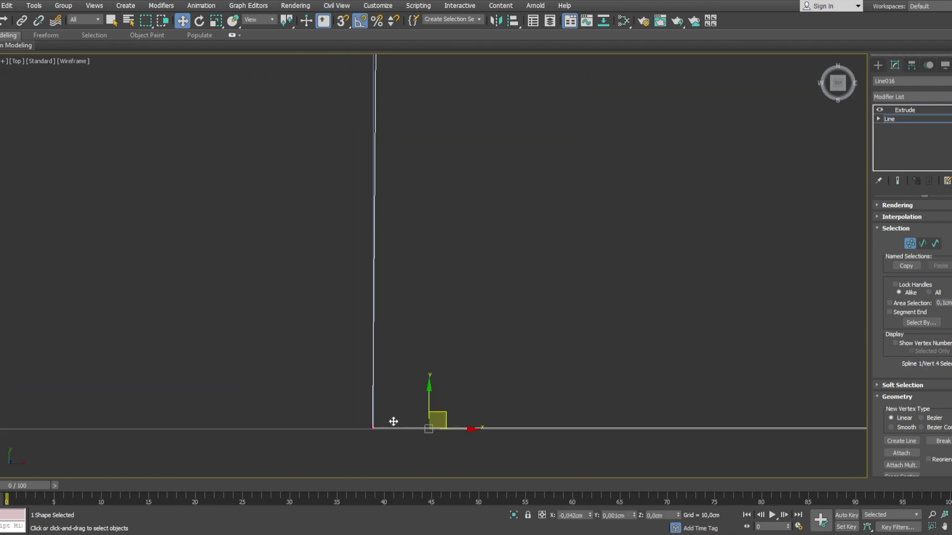
pyautogui.click(904, 109)
pyautogui.scroll(-3, 720, 341)
pyautogui.scroll(3, 720, 337)
# - Draw a small new outline, Line020, and adjust its corner vertices
pyautogui.click(748, 243)
pyautogui.scroll(-3, 748, 248)
pyautogui.click(877, 74)
pyautogui.rightClick(330, 342)
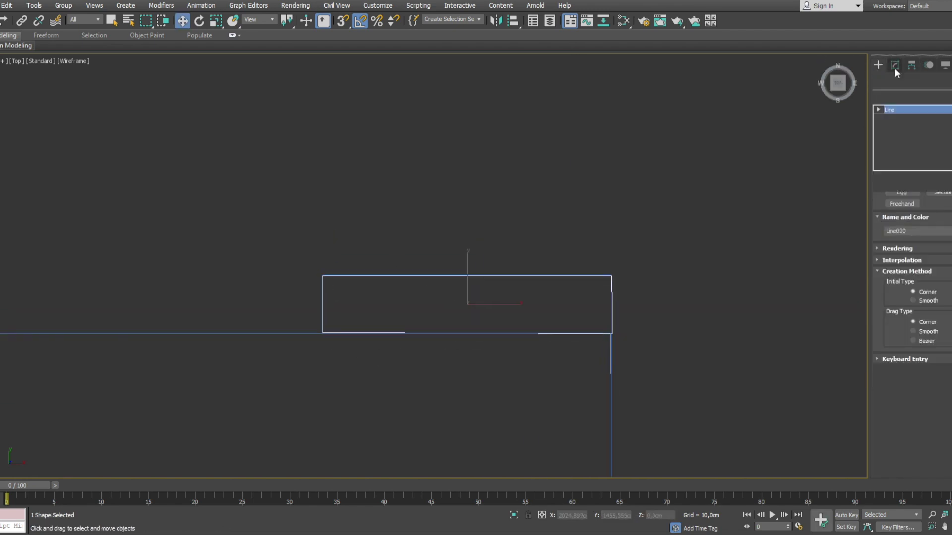
pyautogui.press('1')
pyautogui.moveTo(305, 225); pyautogui.dragTo(330, 248)
pyautogui.scroll(2, 317, 233)
pyautogui.scroll(-2, 374, 288)
pyautogui.press('w')
pyautogui.scroll(-3, 392, 290)
pyautogui.click(400, 260)
pyautogui.scroll(3, 399, 298)
pyautogui.click(900, 109)
# - In a maximized Top view, begin Line021 with corner points and a vertex along the curved wall
pyautogui.scroll(-5, 425, 291)
pyautogui.hotkey('alt', 'w')
pyautogui.click(618, 404)
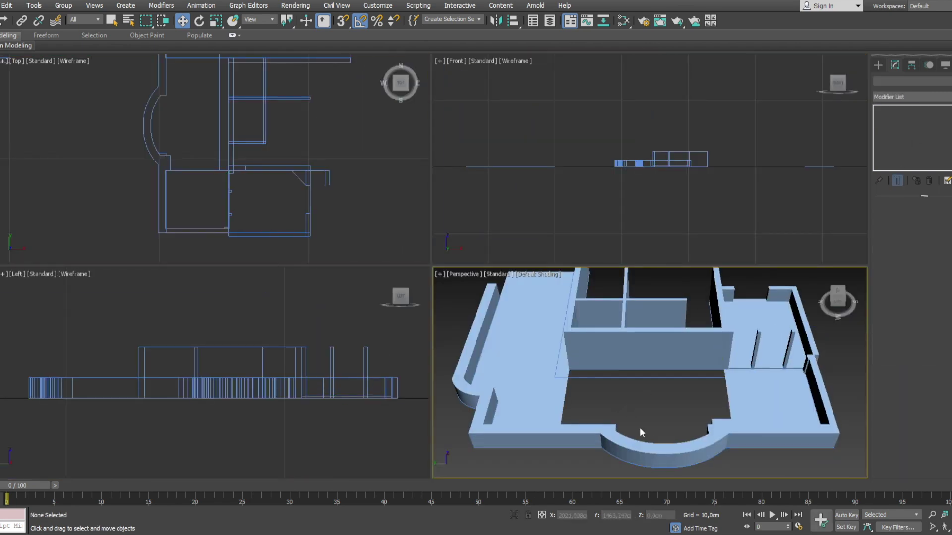
pyautogui.hotkey('alt', 'w')
pyautogui.click(902, 137)
pyautogui.click(501, 86)
pyautogui.click(248, 85)
pyautogui.scroll(2, 250, 238)
pyautogui.click(248, 233)
pyautogui.scroll(3, 248, 233)
pyautogui.scroll(-4, 107, 403)
pyautogui.click(255, 206)
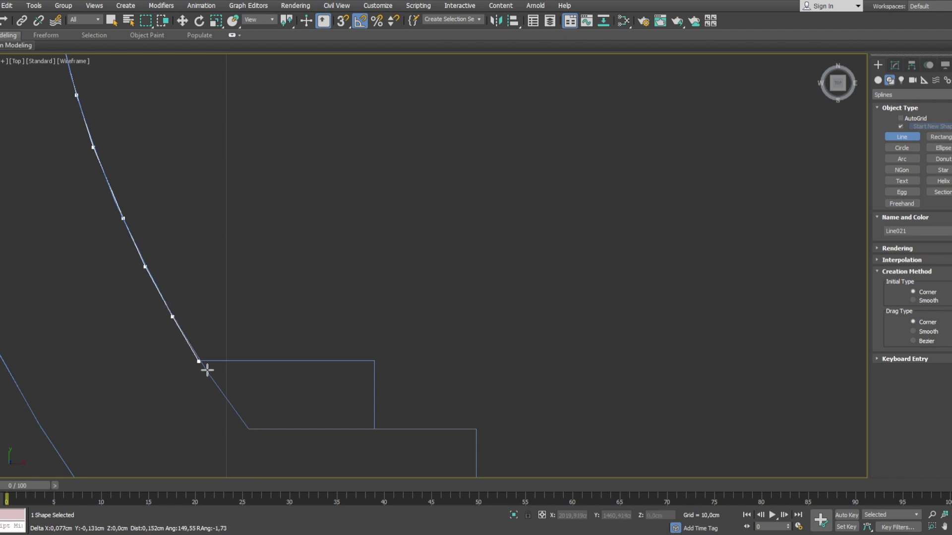
# - Adjust Line021's vertices and return to its 0,1cm Extrude floor slab
pyautogui.scroll(-3, 483, 438)
pyautogui.click(891, 71)
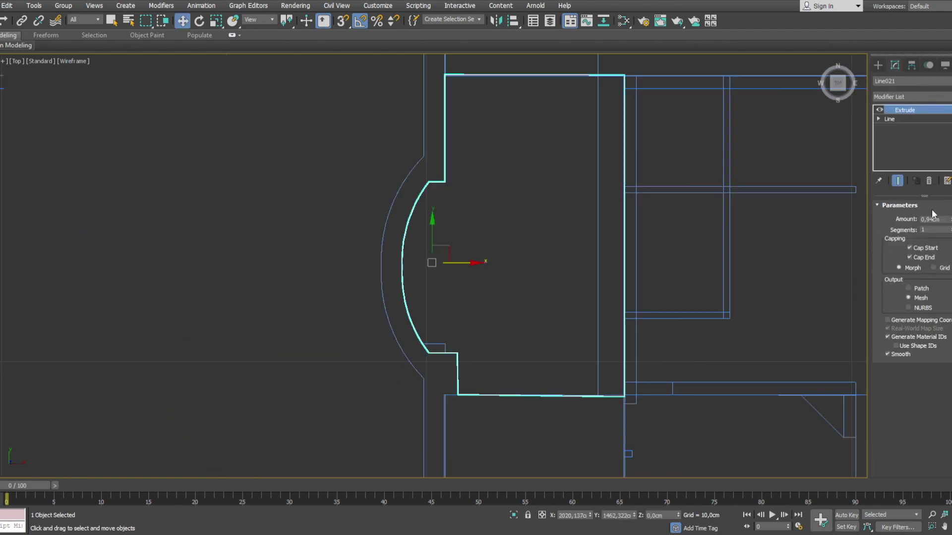
pyautogui.click(889, 119)
pyautogui.press('1')
pyautogui.scroll(5, 432, 246)
pyautogui.scroll(-3, 498, 221)
pyautogui.scroll(4, 566, 268)
pyautogui.scroll(-2, 566, 267)
pyautogui.click(905, 109)
pyautogui.scroll(-4, 580, 249)
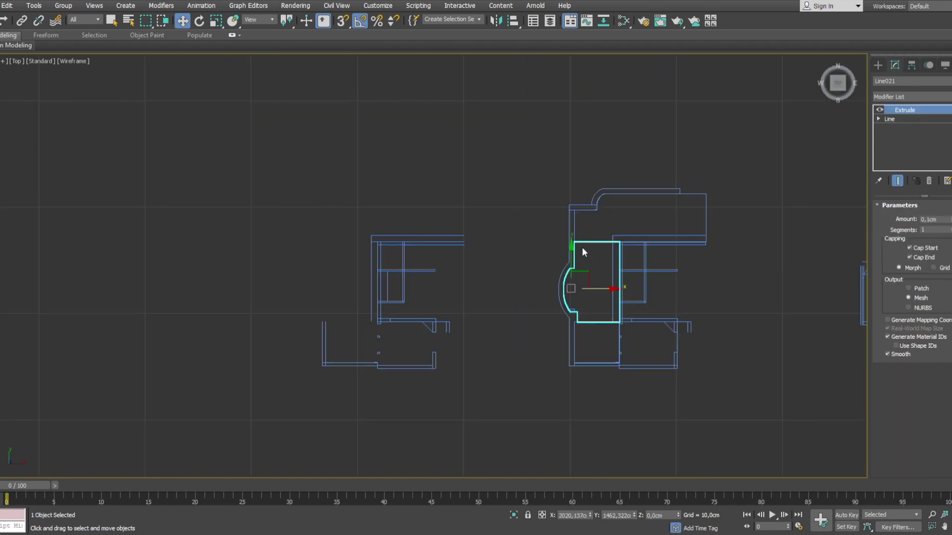
# - Review the curved-bay floor slab in the four views, orbiting Perspective and selecting it
pyautogui.moveTo(582, 247); pyautogui.dragTo(435, 240, button='middle')
pyautogui.click(342, 361)
pyautogui.hotkey('alt', 'w')
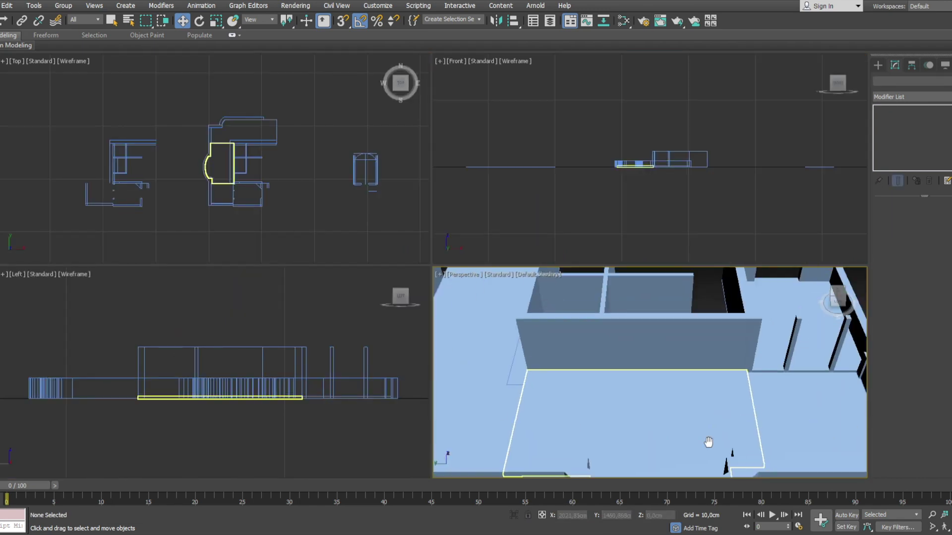
pyautogui.click(546, 442)
pyautogui.click(719, 441)
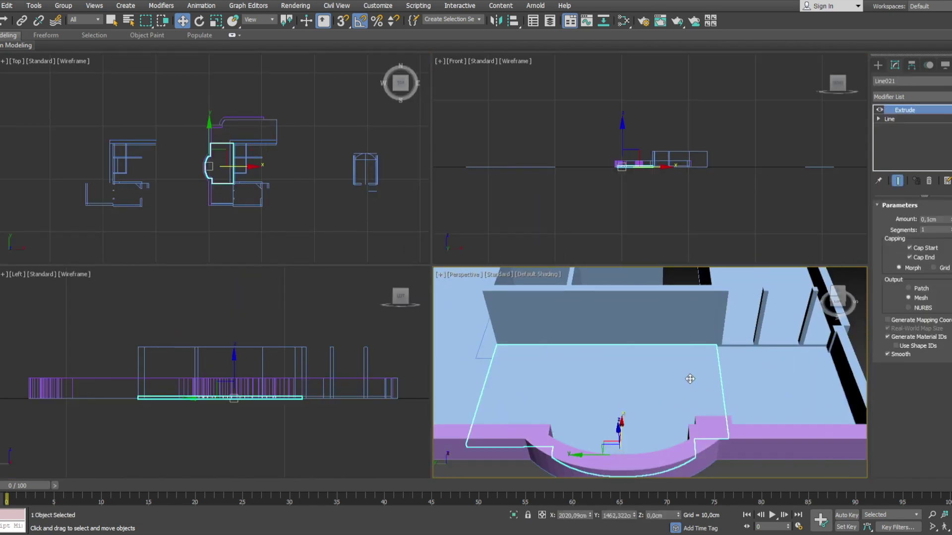
pyautogui.click(246, 147)
pyautogui.scroll(3, 246, 147)
pyautogui.scroll(1, 245, 194)
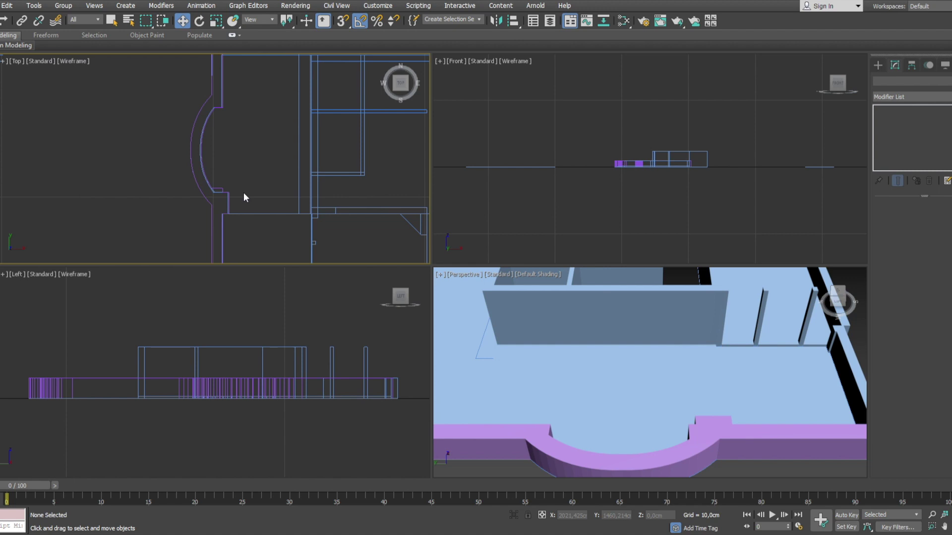
pyautogui.scroll(2, 243, 198)
pyautogui.scroll(2, 234, 209)
pyautogui.scroll(-2, 275, 203)
pyautogui.scroll(-1, 276, 203)
pyautogui.moveTo(672, 429)
pyautogui.keyDown('alt'); pyautogui.mouseDown(button='middle')
pyautogui.moveTo(748, 410)
pyautogui.moveTo(667, 385)
pyautogui.mouseUp(button='middle'); pyautogui.keyUp('alt')
pyautogui.click(667, 385)
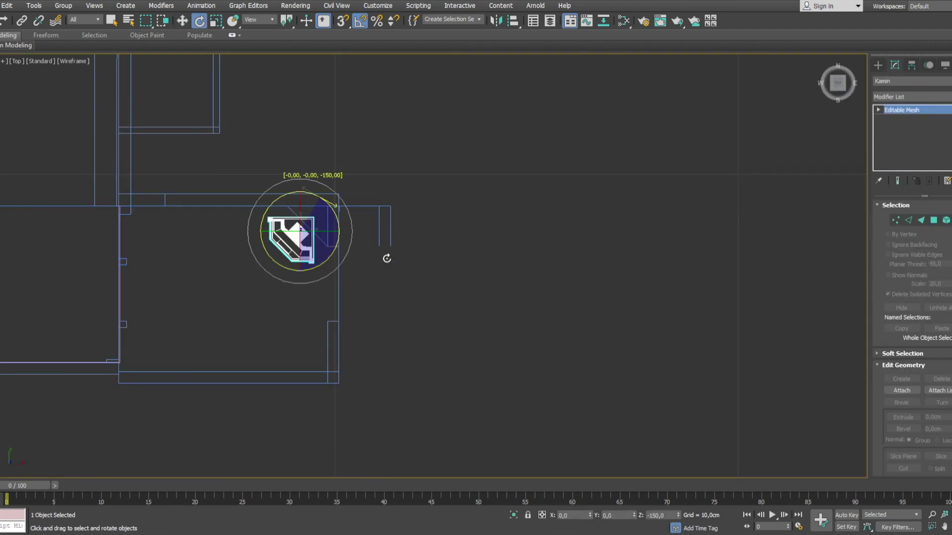
# - Move the Kamin fireplace down to floor level in the Front view and frame it
pyautogui.press('w')
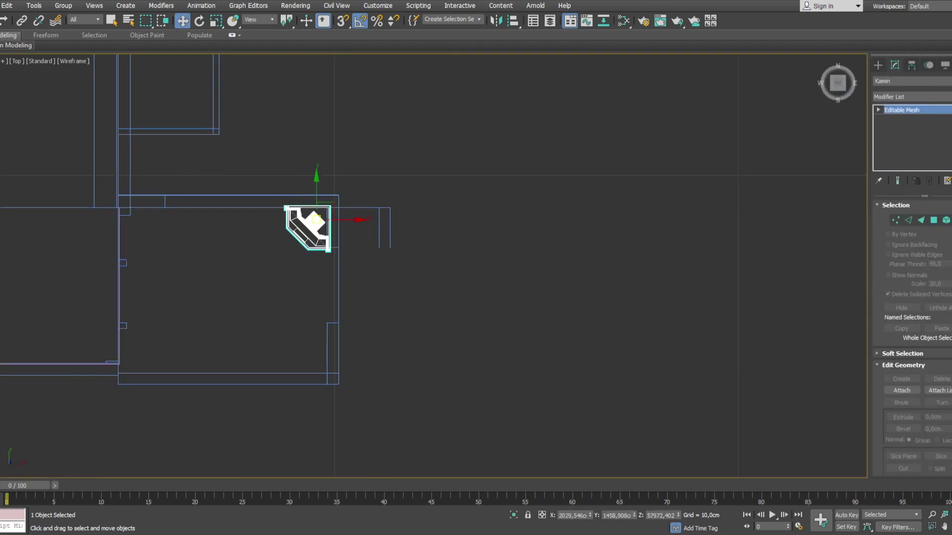
pyautogui.hotkey('alt', 'w')
pyautogui.scroll(-3, 626, 184)
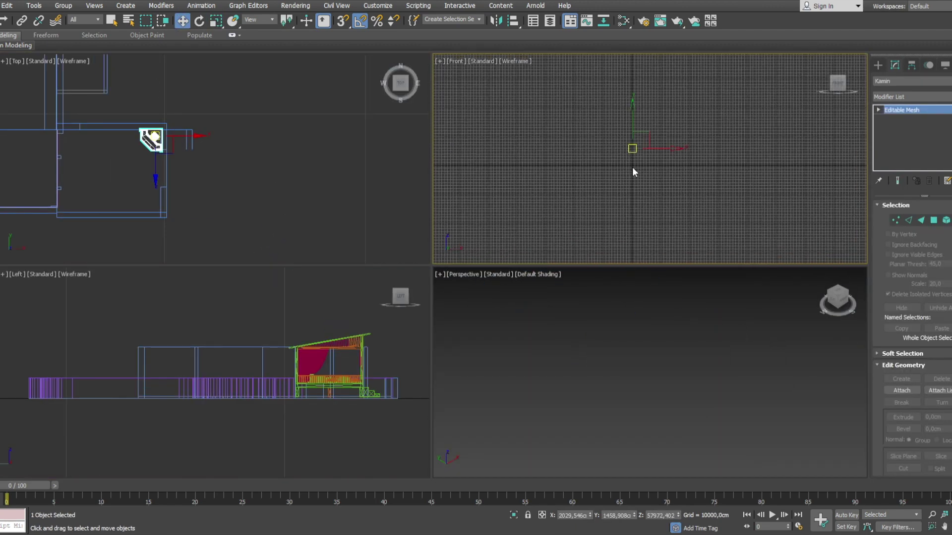
pyautogui.moveTo(631, 166); pyautogui.dragTo(649, 159)
pyautogui.press('z')
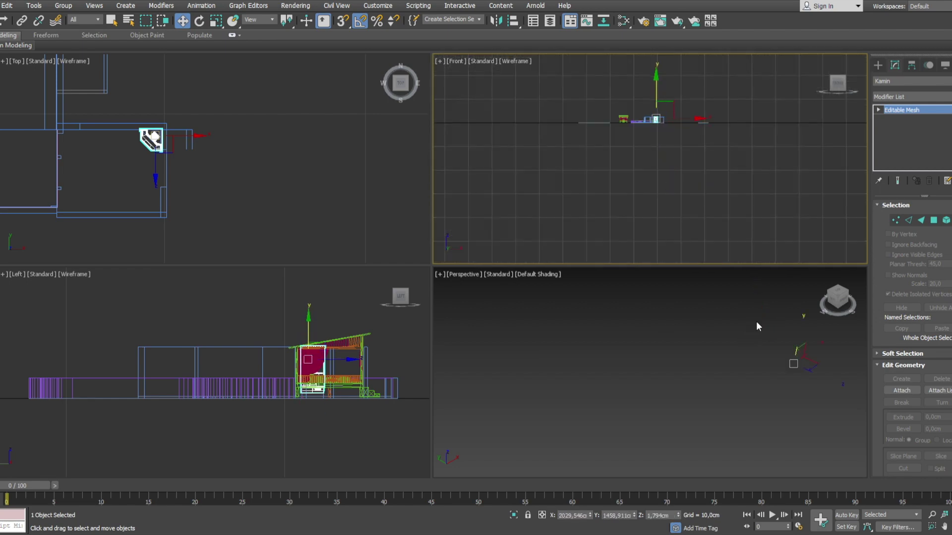
pyautogui.press('z')
pyautogui.press('z')
pyautogui.press('r')
pyautogui.press('w')
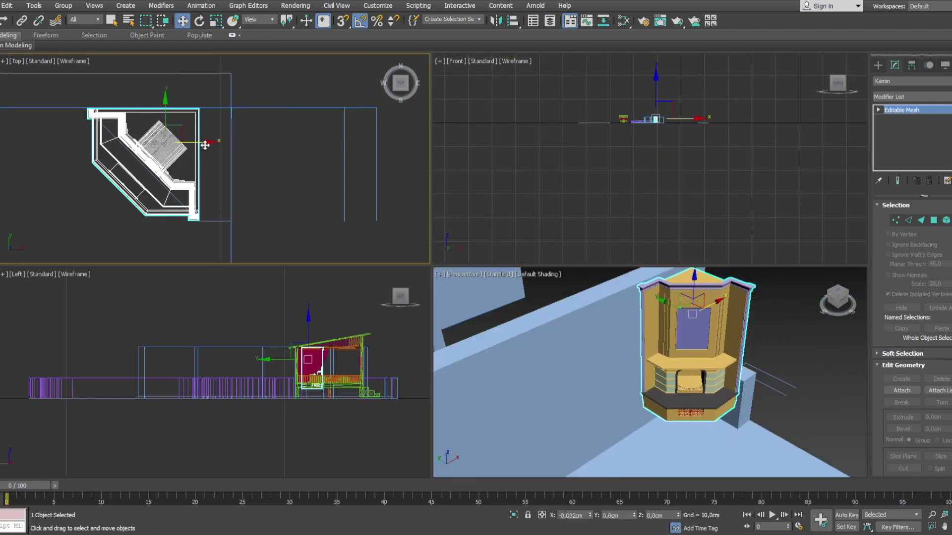
pyautogui.scroll(5, 654, 139)
pyautogui.hotkey('ctrl', 'd')
# - Orbit Perspective to inspect the fireplace and walls, then reselect Kamin in the Top view
pyautogui.click(710, 355)
pyautogui.keyDown('alt'); pyautogui.moveTo(711, 355); pyautogui.dragTo(718, 402, button='middle'); pyautogui.keyUp('alt')
pyautogui.click(719, 403)
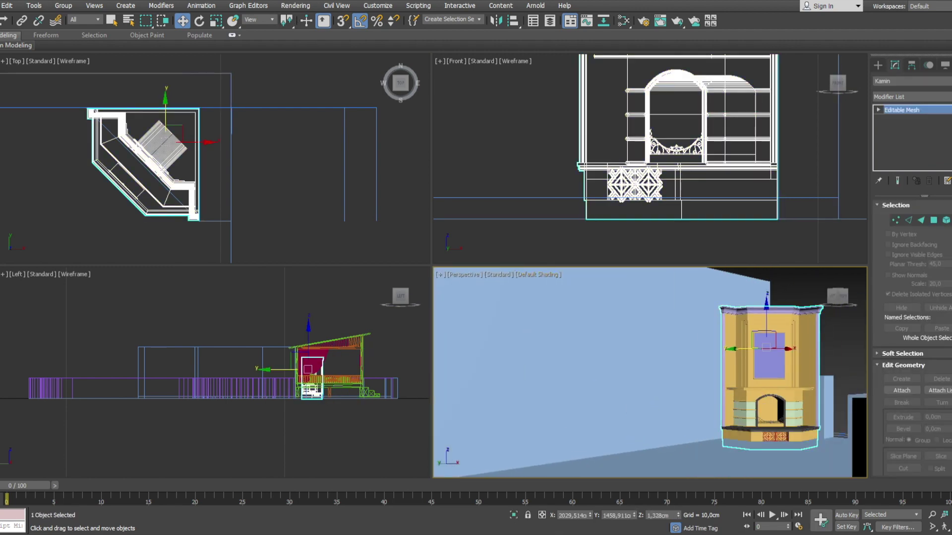
pyautogui.hotkey('ctrl', 'd')
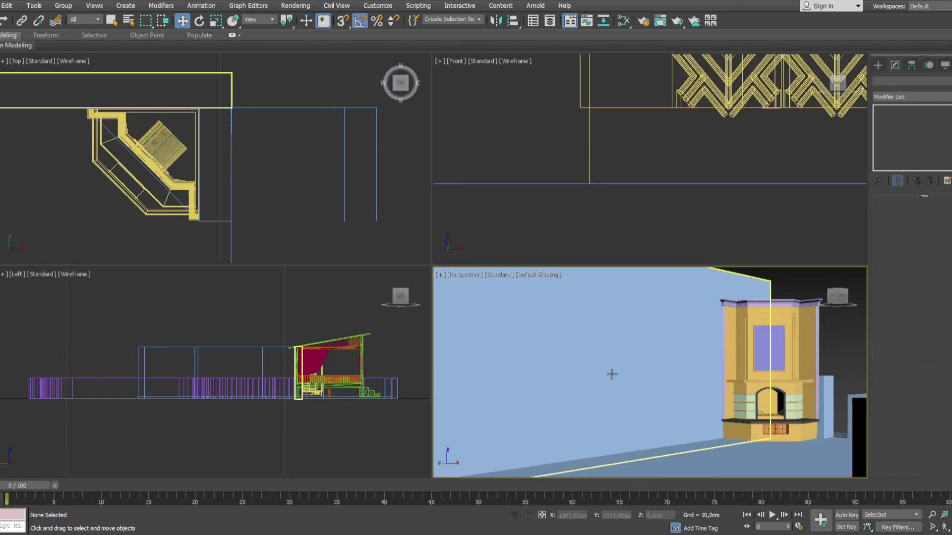
pyautogui.keyDown('alt'); pyautogui.moveTo(481, 354); pyautogui.dragTo(612, 375, button='middle'); pyautogui.keyUp('alt')
pyautogui.hotkey('alt', 'w')
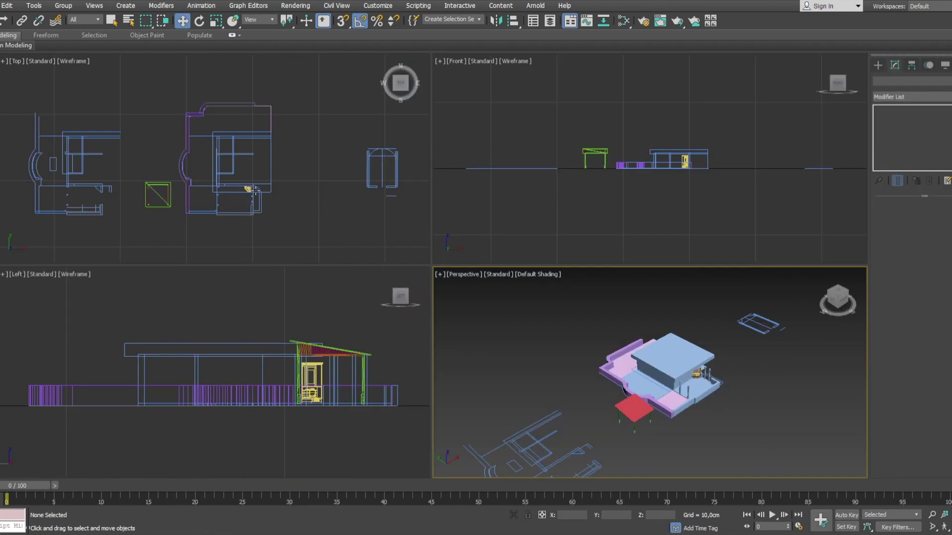
pyautogui.click(208, 110)
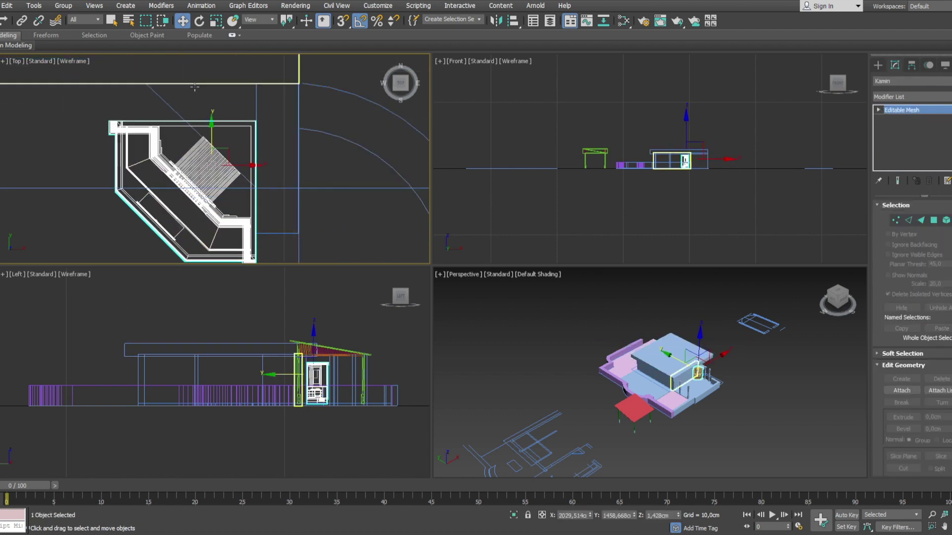
# - Seat the sloped terrace roof on its green columns, then select the columns beneath it
pyautogui.press('z')
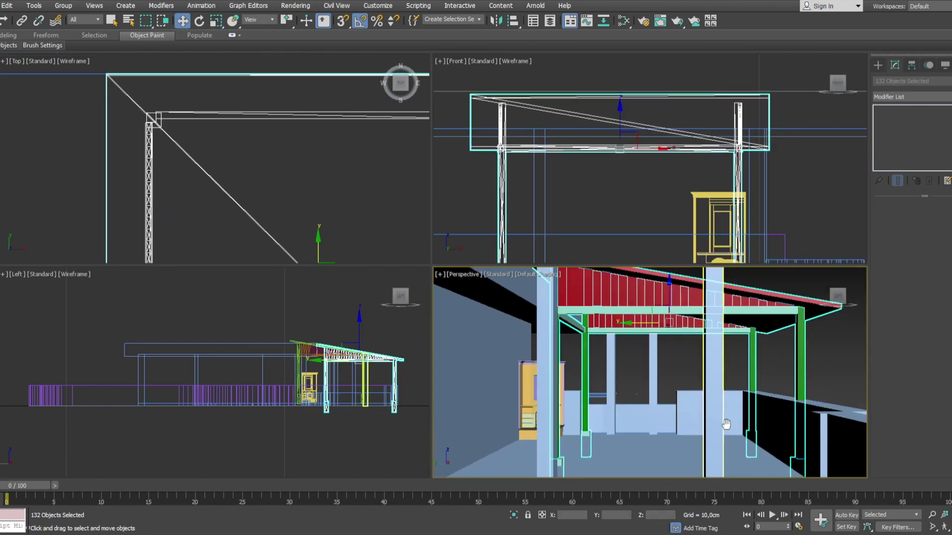
pyautogui.press('r')
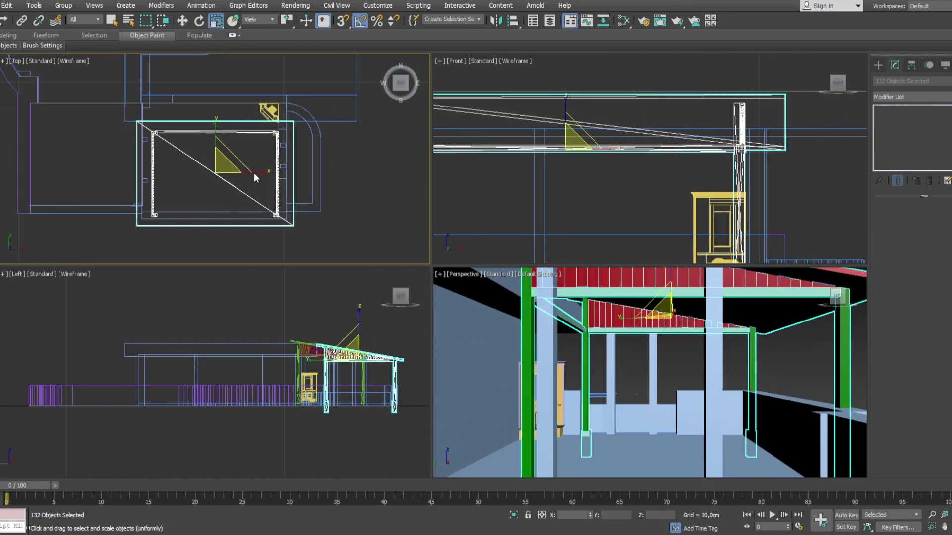
pyautogui.press('w')
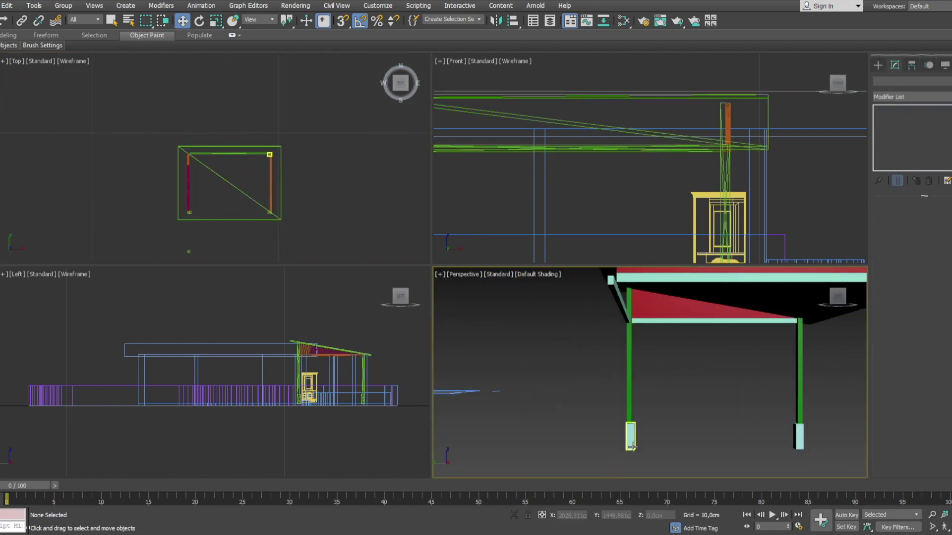
pyautogui.click(634, 359)
pyautogui.press('Delete')
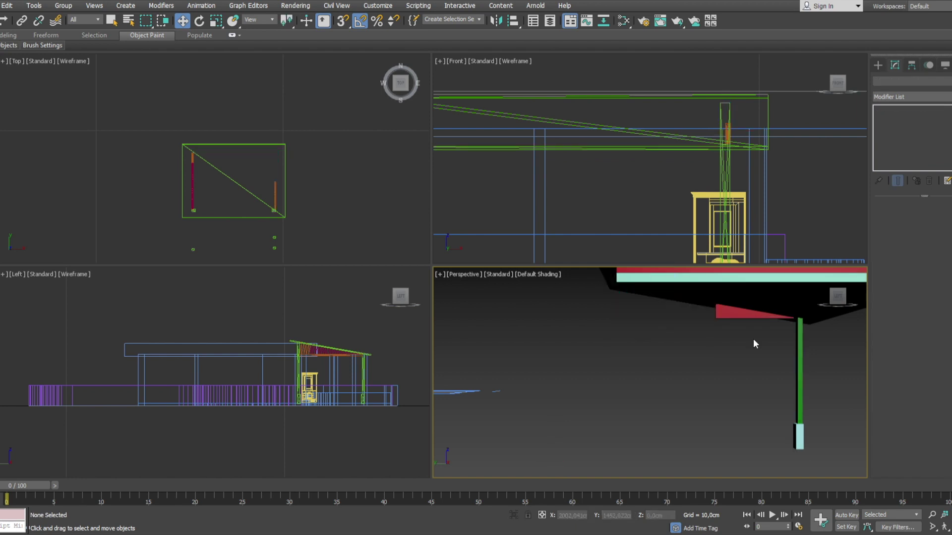
pyautogui.click(771, 318)
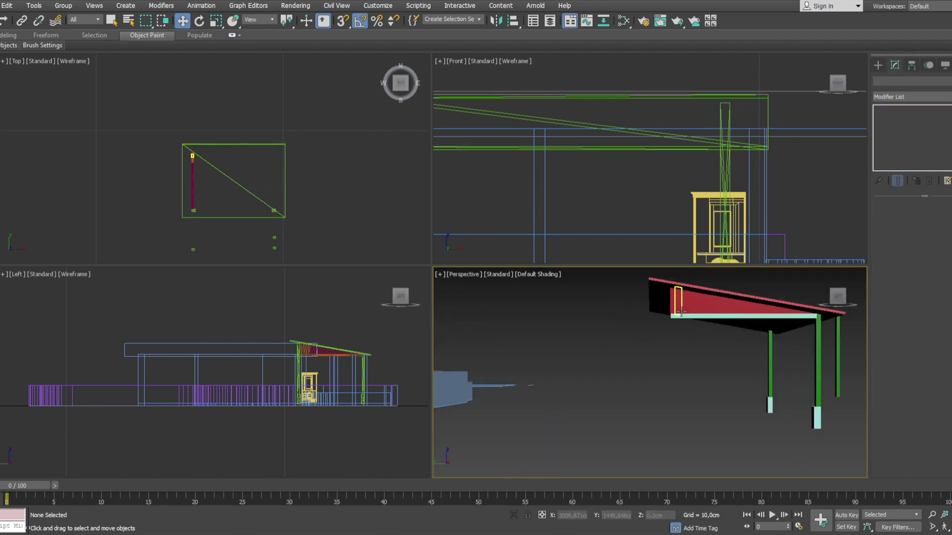
pyautogui.moveTo(411, 317); pyautogui.dragTo(243, 329)
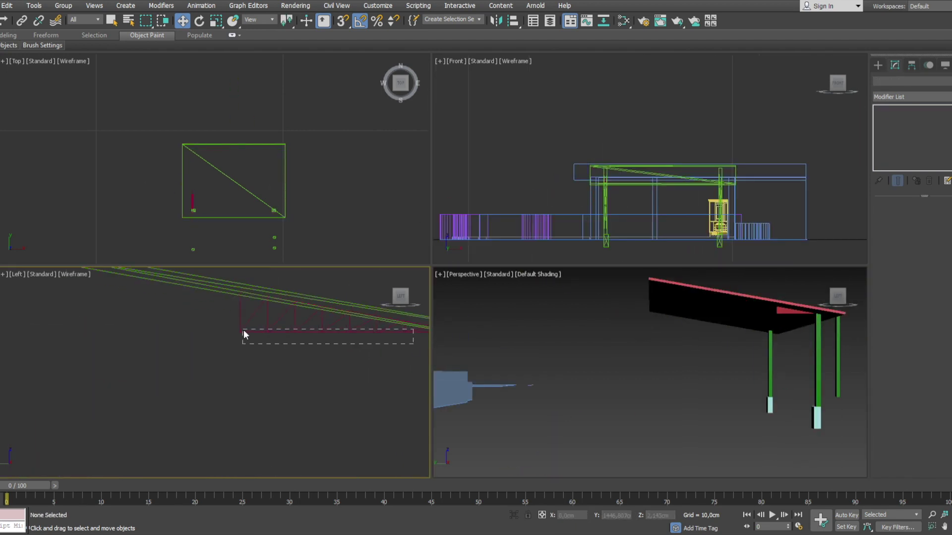
# - Raise the terrace columns' Extrude Amount to about 2,35–2,6cm so they meet the roof
pyautogui.moveTo(300, 185); pyautogui.dragTo(107, 82)
pyautogui.scroll(3, 239, 184)
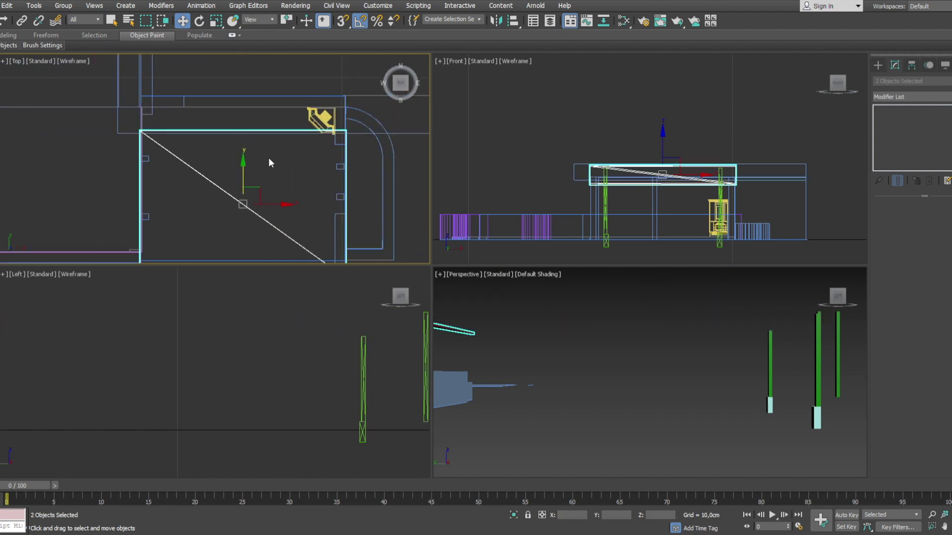
pyautogui.scroll(5, 669, 382)
pyautogui.click(640, 397)
pyautogui.keyDown('alt'); pyautogui.moveTo(645, 343); pyautogui.dragTo(607, 343, button='middle'); pyautogui.keyUp('alt')
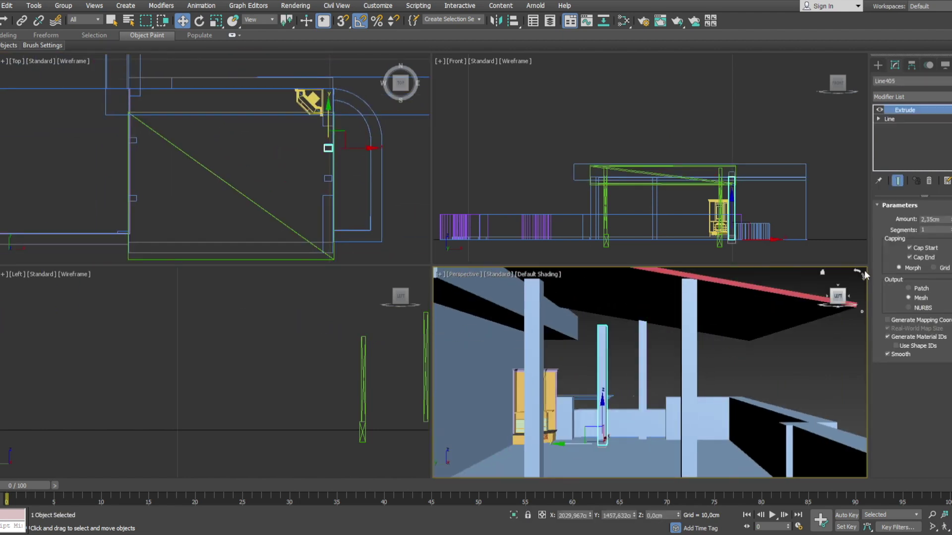
pyautogui.hotkey('ctrl', 'd')
pyautogui.hotkey('ctrl', 'z')
pyautogui.press('z')
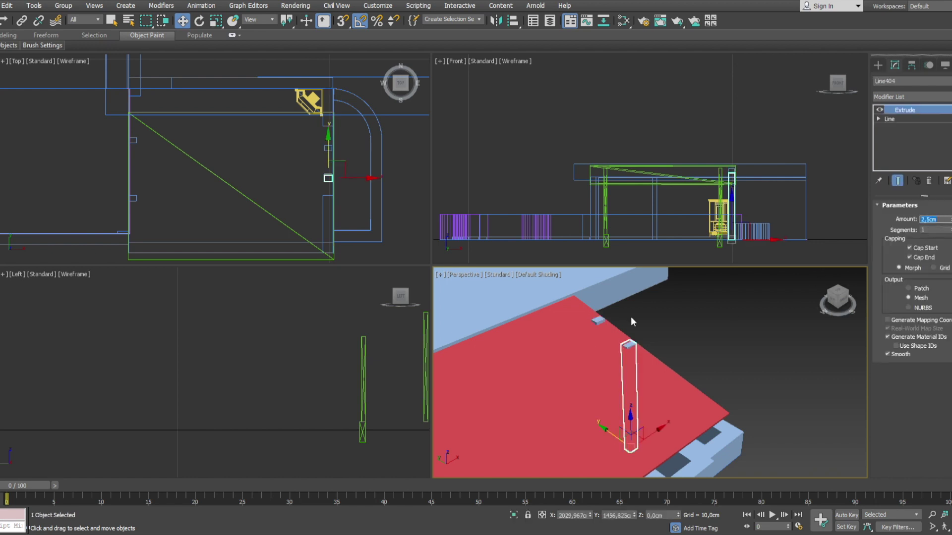
pyautogui.hotkey('shift', 'z')
pyautogui.hotkey('ctrl', 'z')
pyautogui.hotkey('ctrl', 'z')
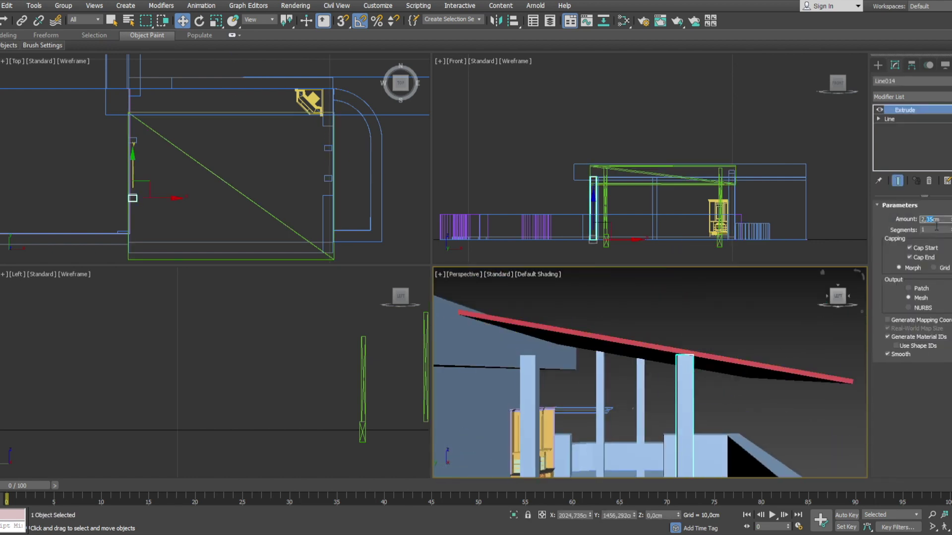
pyautogui.press('Return')
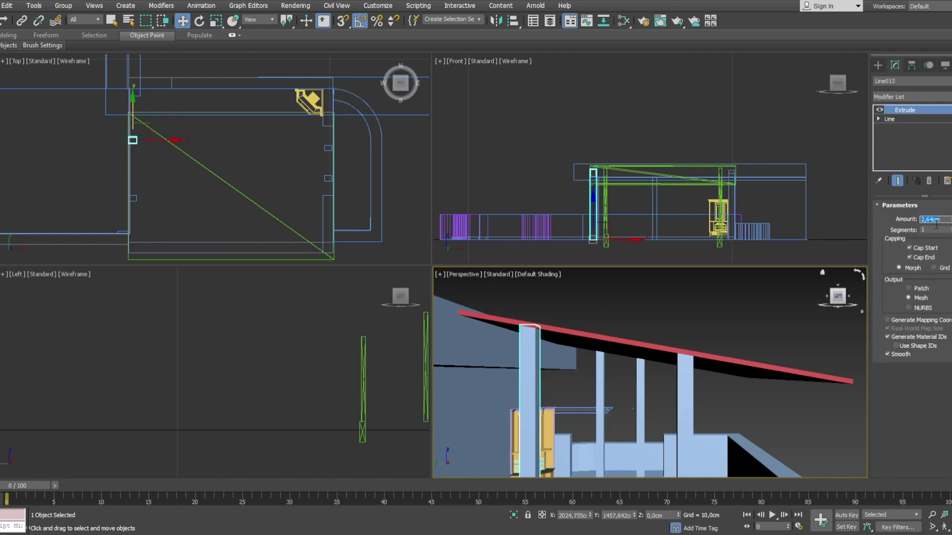
# - Adjust the remaining columns, including corner column Line462, to reach the roof underside
pyautogui.hotkey('ctrl', 'z')
pyautogui.scroll(-5, 269, 173)
pyautogui.hotkey('ctrl', 'z')
pyautogui.scroll(6, 279, 210)
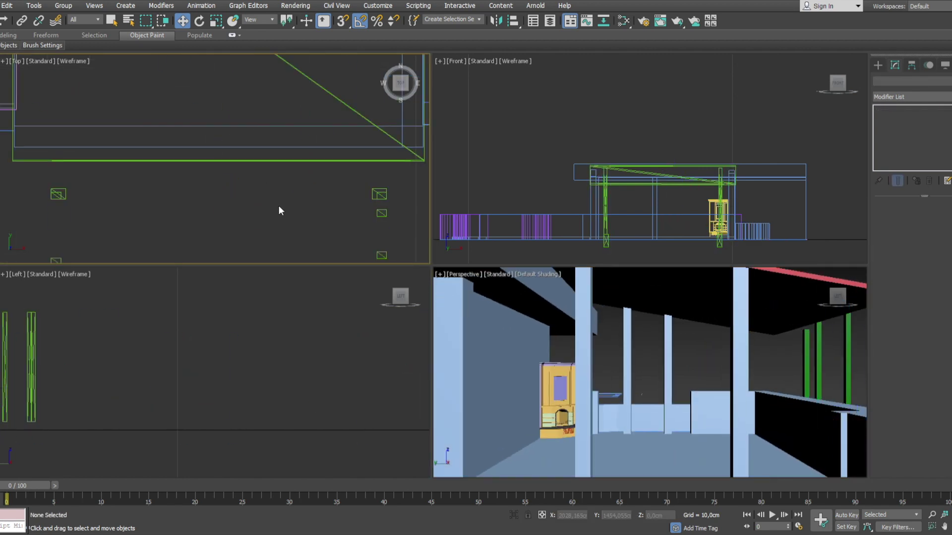
pyautogui.scroll(-3, 278, 204)
pyautogui.click(328, 206)
pyautogui.press('z')
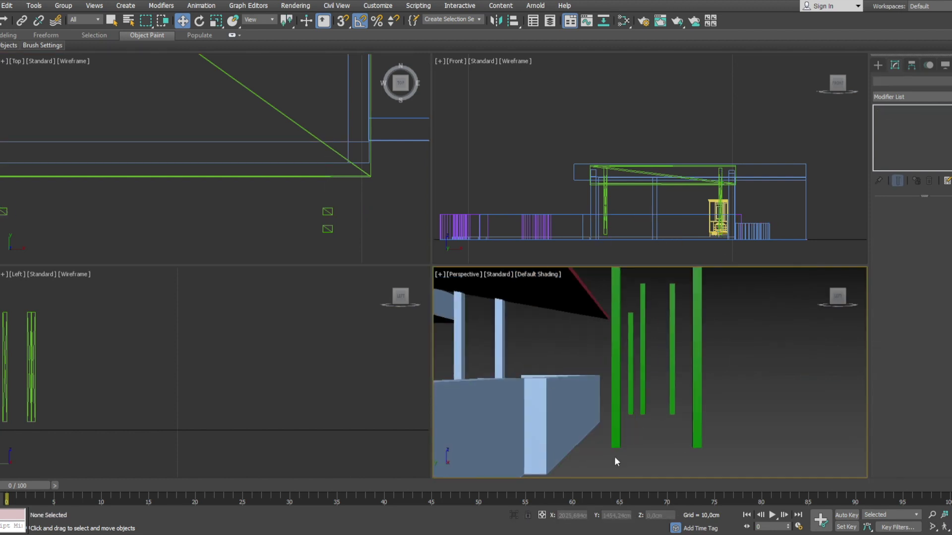
pyautogui.hotkey('ctrl', 'z')
pyautogui.hotkey('ctrl', 'z')
pyautogui.hotkey('ctrl', 'z')
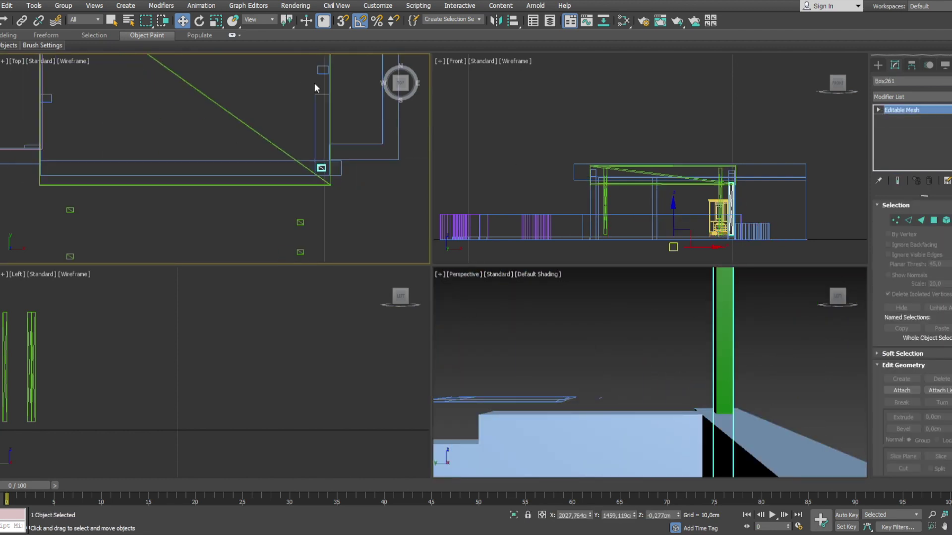
pyautogui.hotkey('ctrl', 'z')
pyautogui.hotkey('ctrl', 'y')
pyautogui.hotkey('ctrl', 'y')
pyautogui.hotkey('ctrl', 'y')
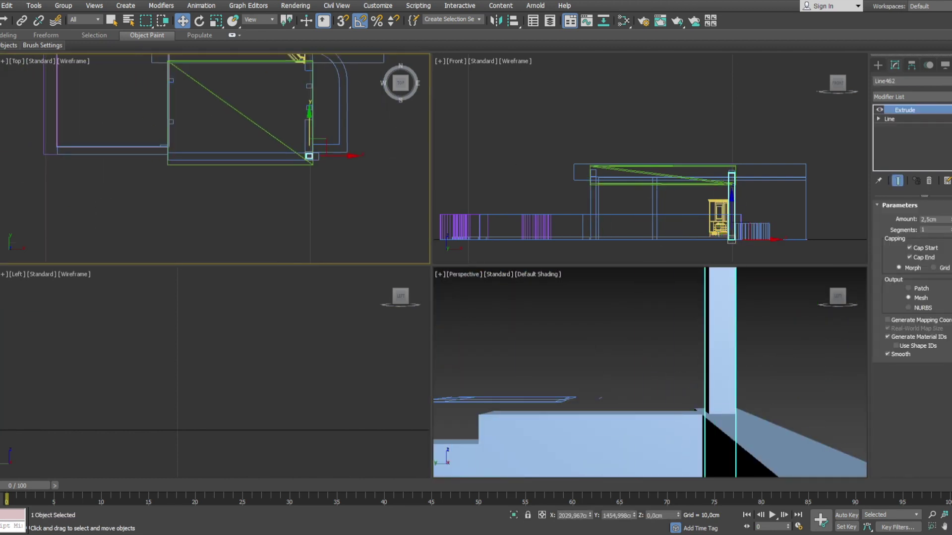
pyautogui.hotkey('ctrl', 'y')
# - Check corner column Line462 along the front wall in the Top view, then deselect it
pyautogui.hotkey('alt', 'w')
pyautogui.press('z')
pyautogui.moveTo(483, 282); pyautogui.dragTo(265, 319, button='middle')
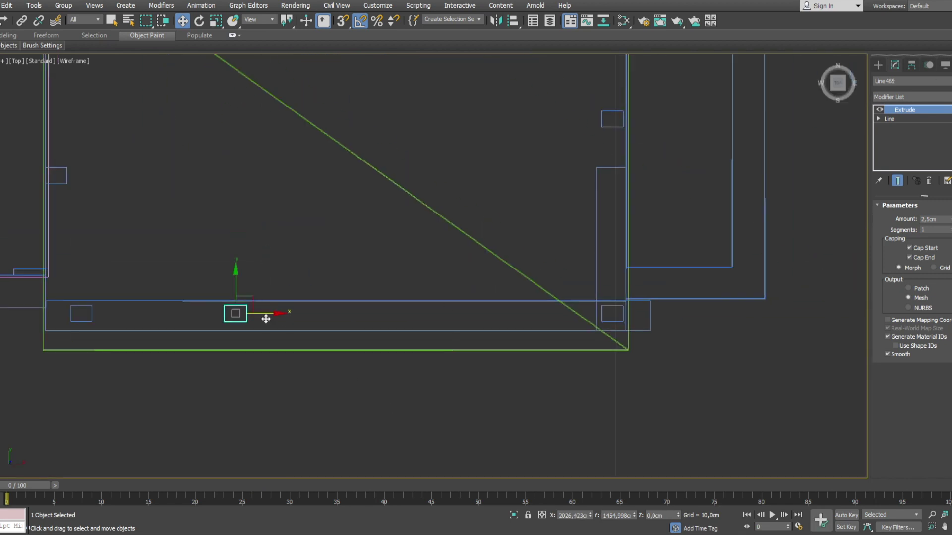
pyautogui.hotkey('ctrl', 'z')
pyautogui.hotkey('alt', 'w')
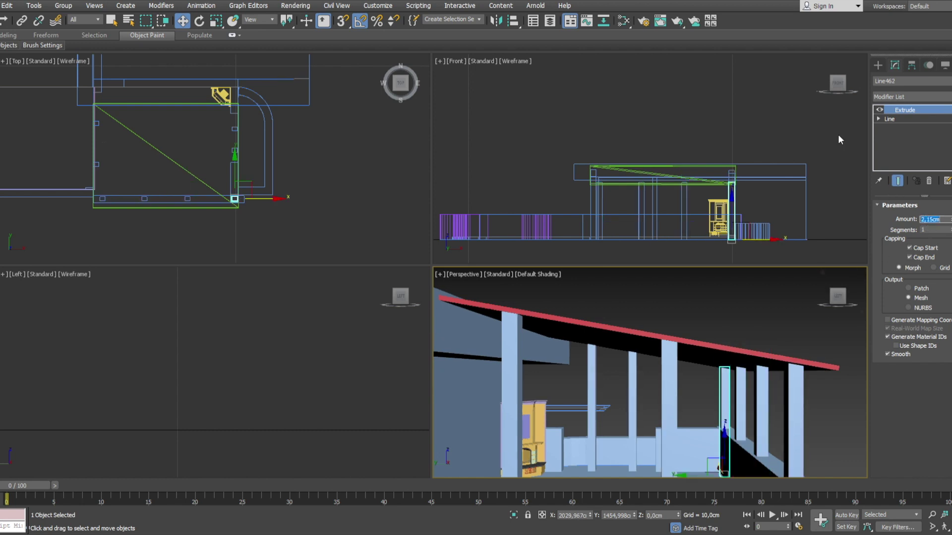
pyautogui.click(812, 127)
# - Select the Kamin fireplace and all its vertices, then clear the selection
pyautogui.keyDown('alt'); pyautogui.moveTo(665, 346); pyautogui.dragTo(620, 377, button='middle'); pyautogui.keyUp('alt')
pyautogui.click(707, 213)
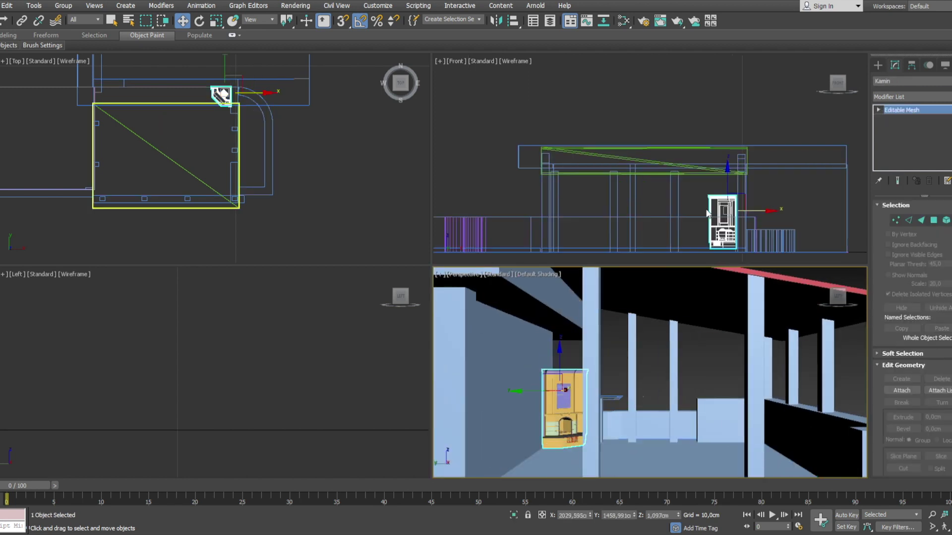
pyautogui.scroll(5, 707, 213)
pyautogui.press('1')
pyautogui.hotkey('ctrl', 'a')
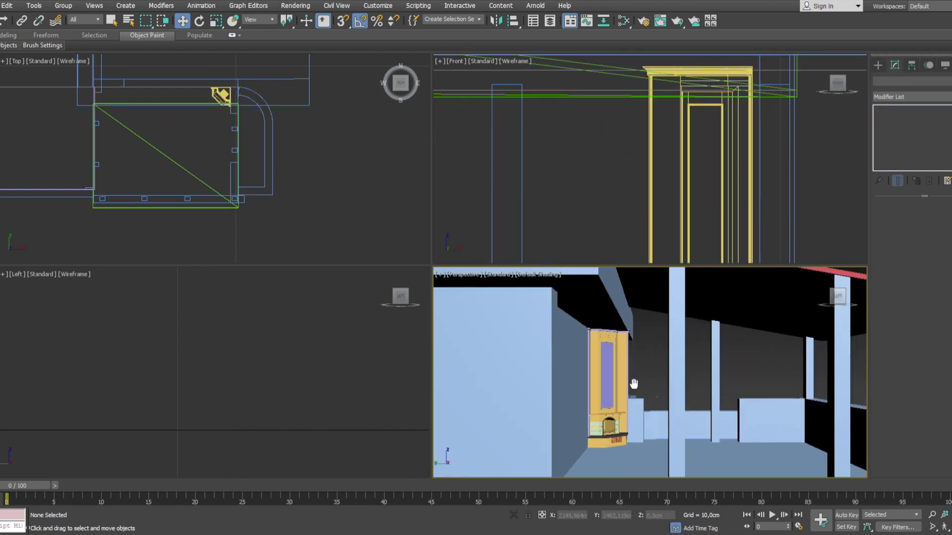
pyautogui.scroll(2, 361, 124)
pyautogui.scroll(3, 405, 120)
pyautogui.click(496, 194)
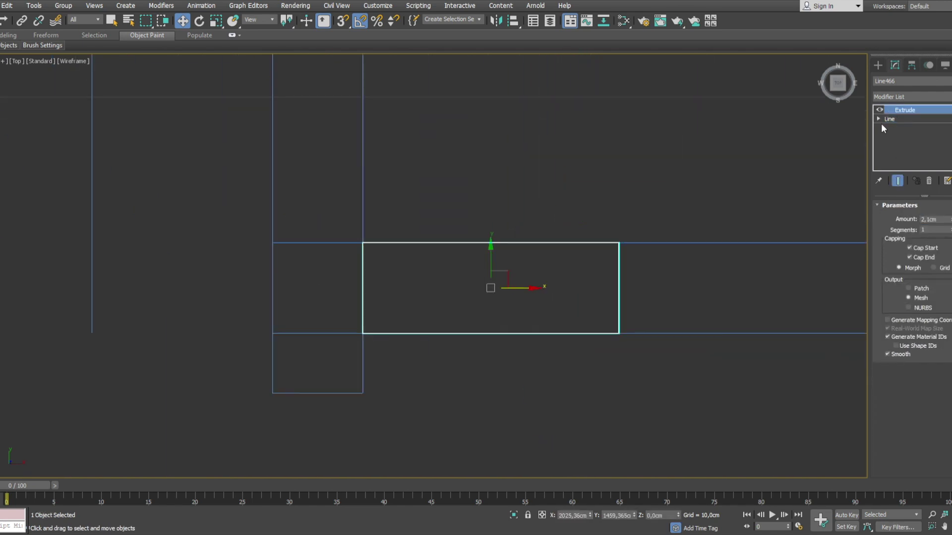
# - Finish the Line003 Boolean, return to Select and Move, and activate the Front viewport
pyautogui.scroll(-5, 745, 365)
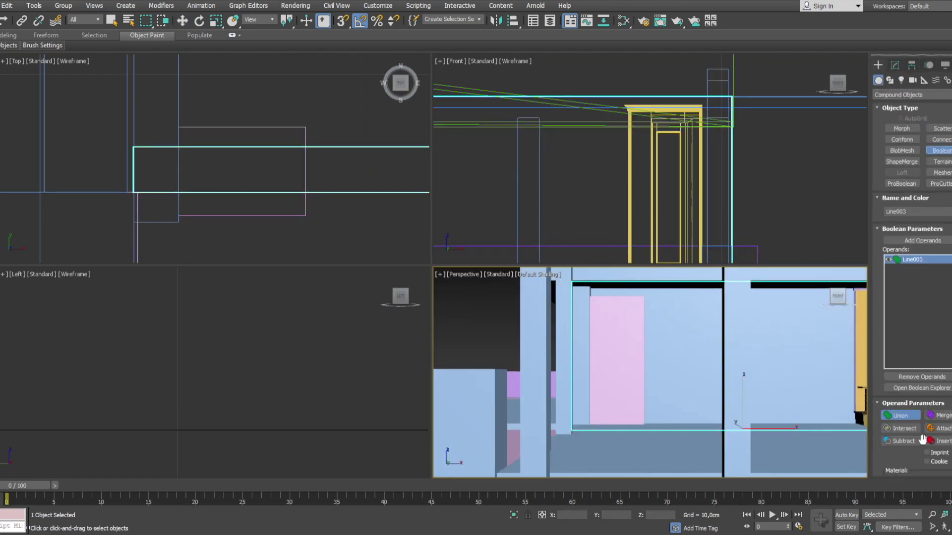
pyautogui.click(877, 80)
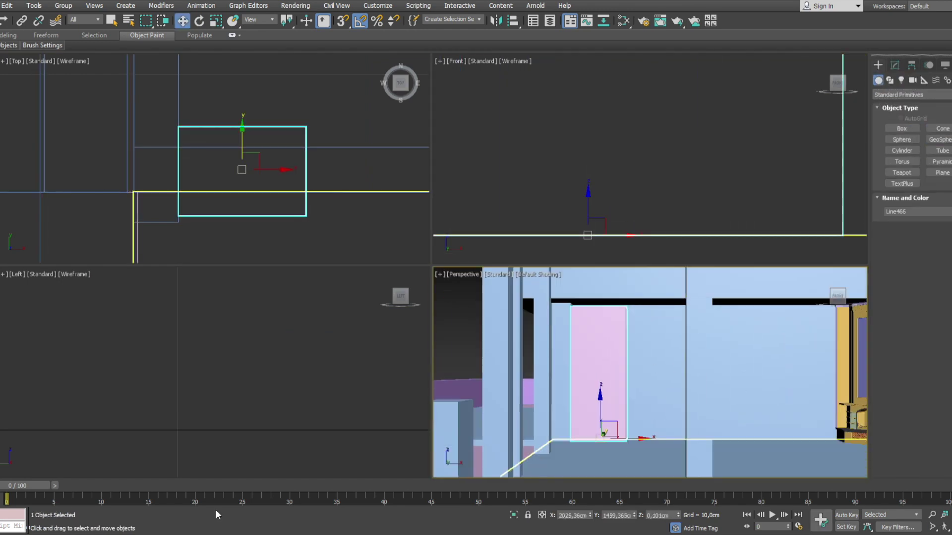
pyautogui.scroll(-2, 583, 186)
pyautogui.click(587, 207)
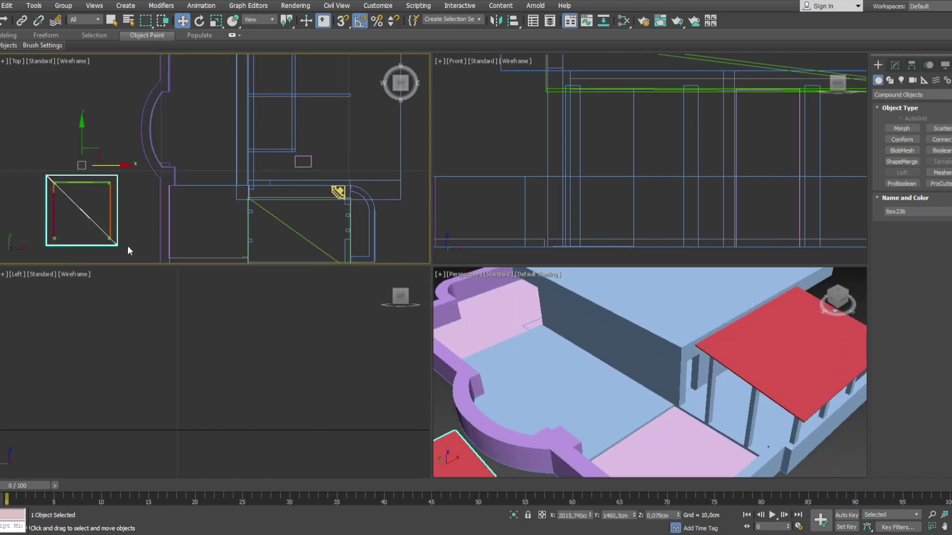
# - Frame the house in the Top and Perspective views, toggling Top maximized with Alt+W
pyautogui.scroll(-3, 123, 228)
pyautogui.moveTo(154, 153); pyautogui.dragTo(349, 192, button='middle')
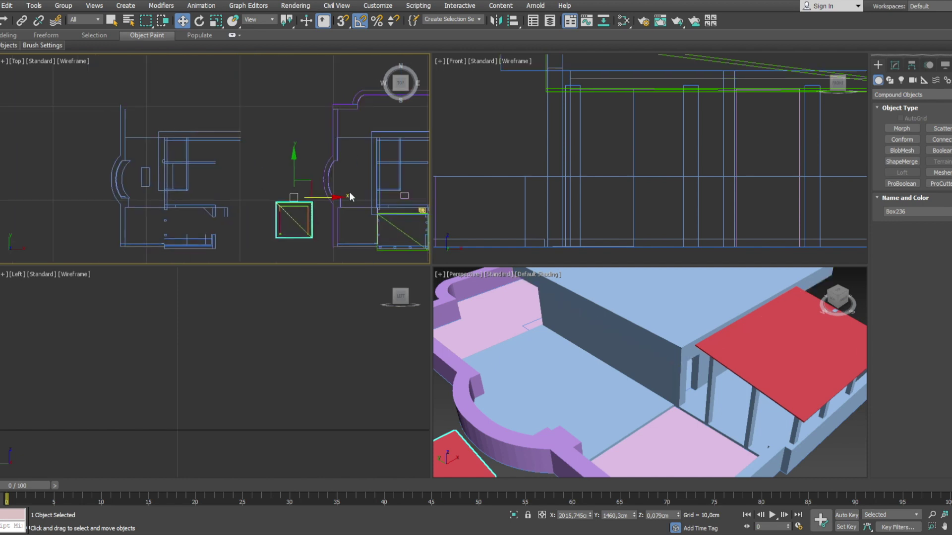
pyautogui.moveTo(838, 298); pyautogui.dragTo(835, 302)
pyautogui.click(836, 302)
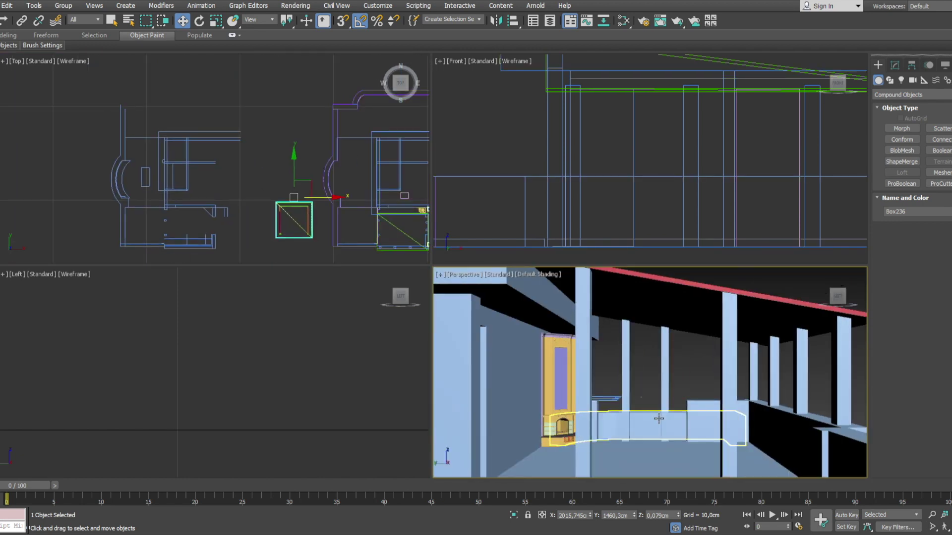
pyautogui.scroll(3, 238, 204)
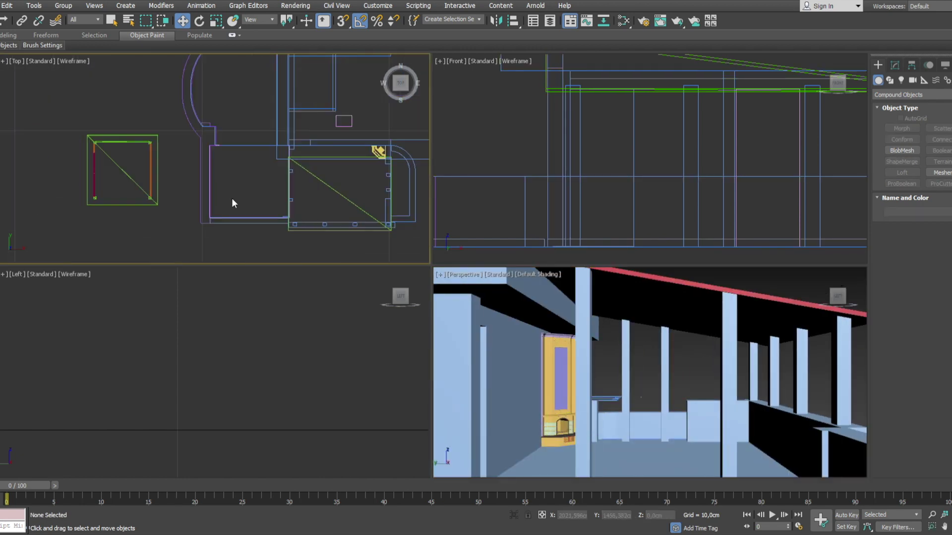
pyautogui.hotkey('alt', 'w')
pyautogui.scroll(5, 692, 382)
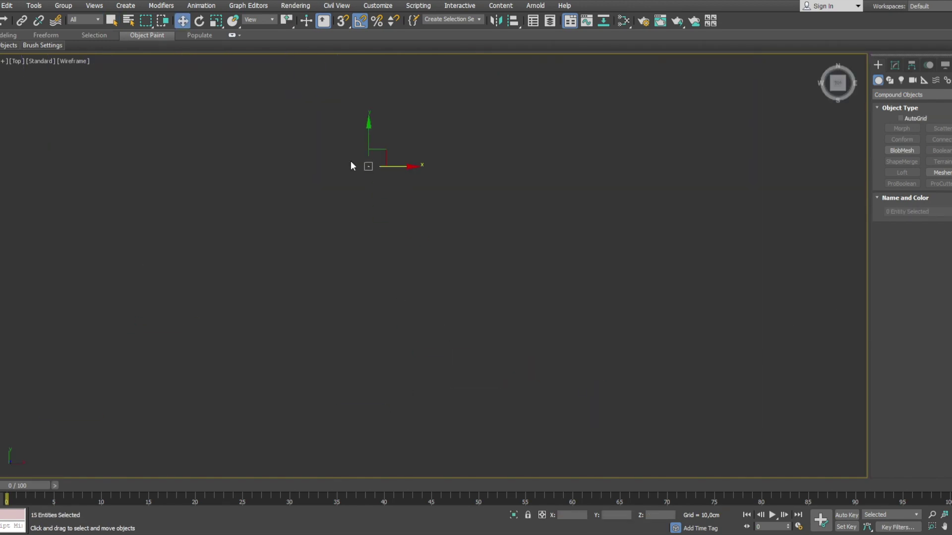
pyautogui.hotkey('alt', 'w')
# - Pan the Left view to the DADPLACEGROUP001 door group, activate Top, and clear the selection
pyautogui.scroll(3, 621, 191)
pyautogui.scroll(2, 676, 186)
pyautogui.moveTo(411, 397); pyautogui.dragTo(350, 388, button='middle')
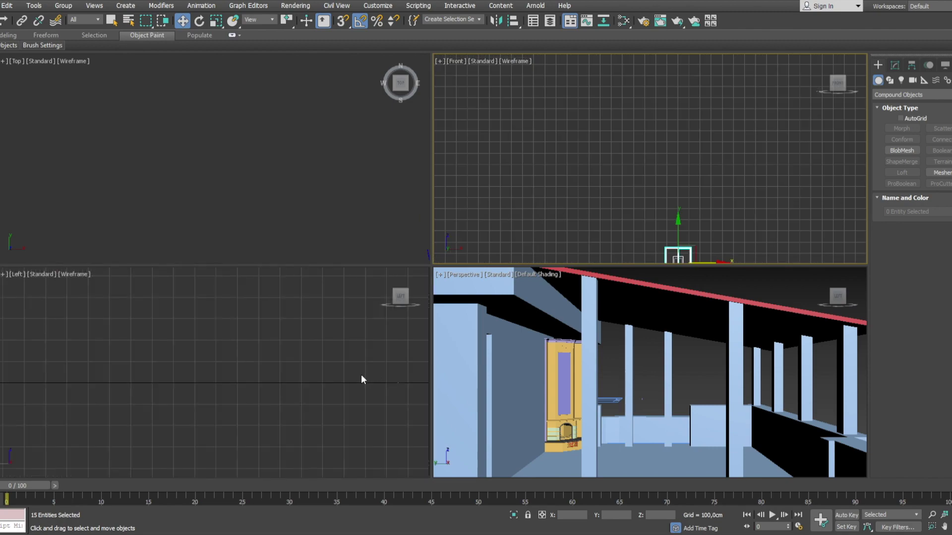
pyautogui.scroll(3, 349, 388)
pyautogui.scroll(3, 254, 384)
pyautogui.scroll(2, 265, 398)
pyautogui.moveTo(265, 398); pyautogui.dragTo(237, 348, button='middle')
pyautogui.middleClick(277, 180)
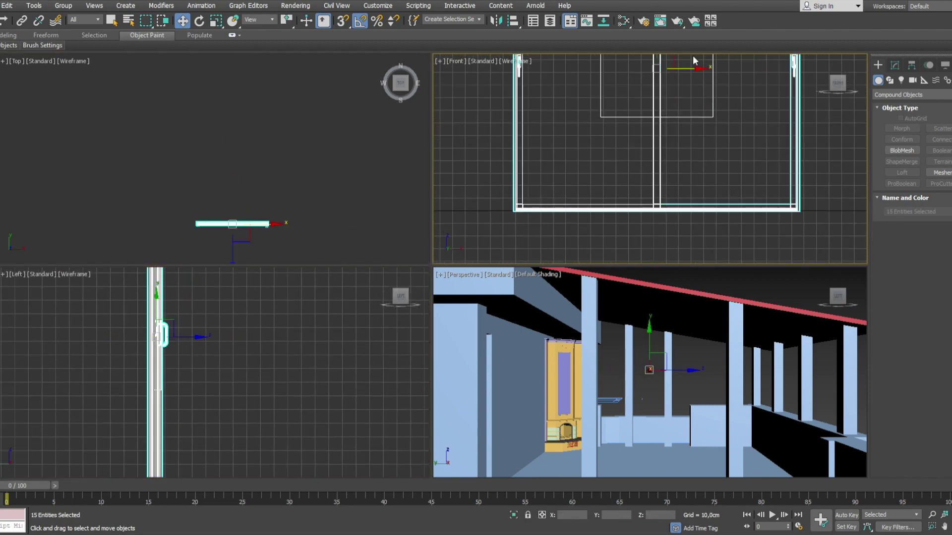
pyautogui.hotkey('ctrl', 'd')
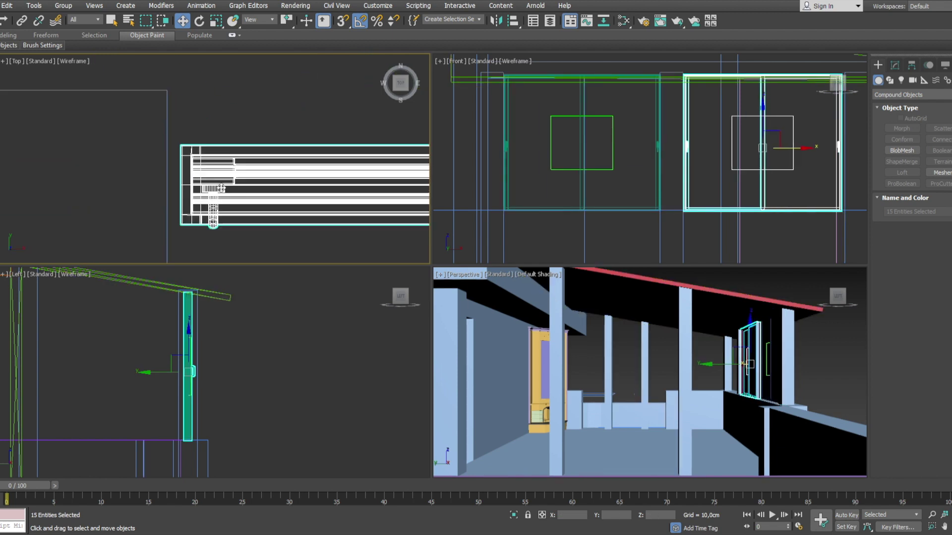
# - Select terrace wall Line465, then the glazed door group, and maximize the Top view
pyautogui.click(32, 190)
pyautogui.scroll(-2, 23, 210)
pyautogui.moveTo(121, 195); pyautogui.dragTo(275, 199, button='middle')
pyautogui.scroll(3, 276, 199)
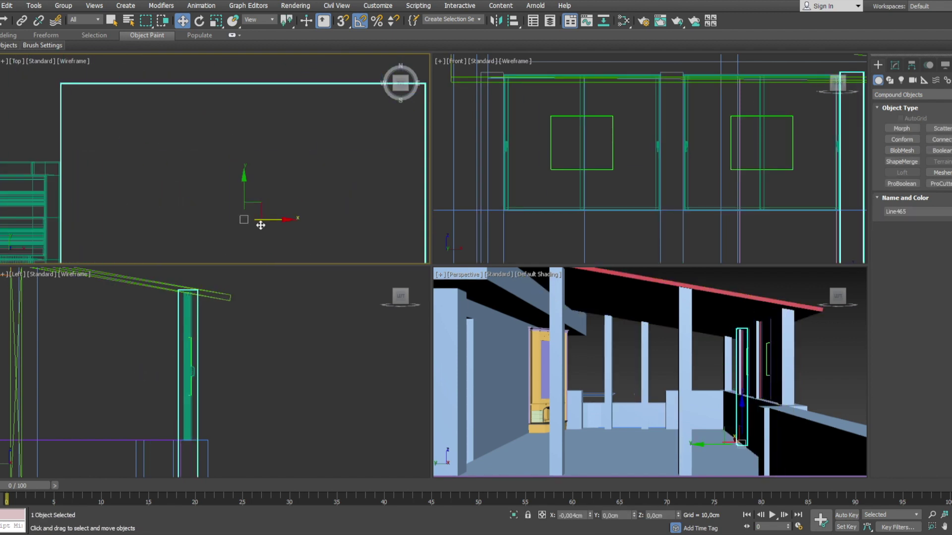
pyautogui.scroll(-3, 156, 206)
pyautogui.click(132, 203)
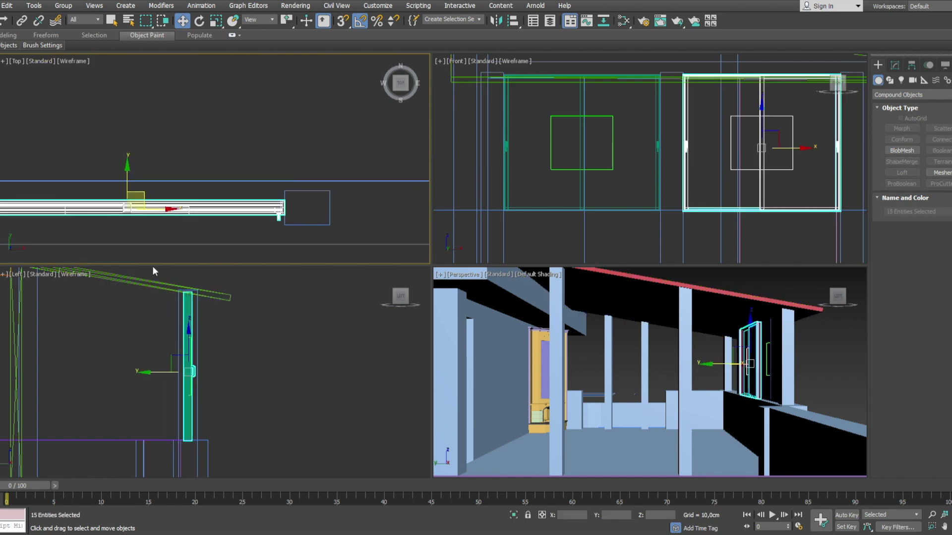
pyautogui.hotkey('alt', 'w')
pyautogui.scroll(1, 796, 353)
# - Select the roof outline and window segments, then reselect the whole window frame row
pyautogui.click(796, 354)
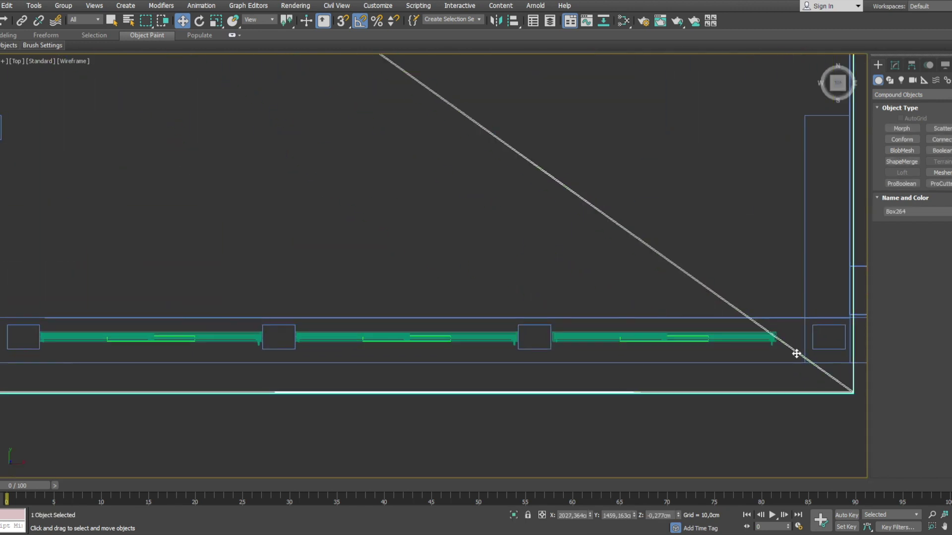
pyautogui.moveTo(687, 342); pyautogui.dragTo(684, 355)
pyautogui.scroll(3, 684, 355)
pyautogui.scroll(-3, 492, 323)
pyautogui.moveTo(808, 322); pyautogui.dragTo(74, 316)
pyautogui.click(181, 21)
pyautogui.moveTo(465, 323); pyautogui.dragTo(455, 301, button='middle')
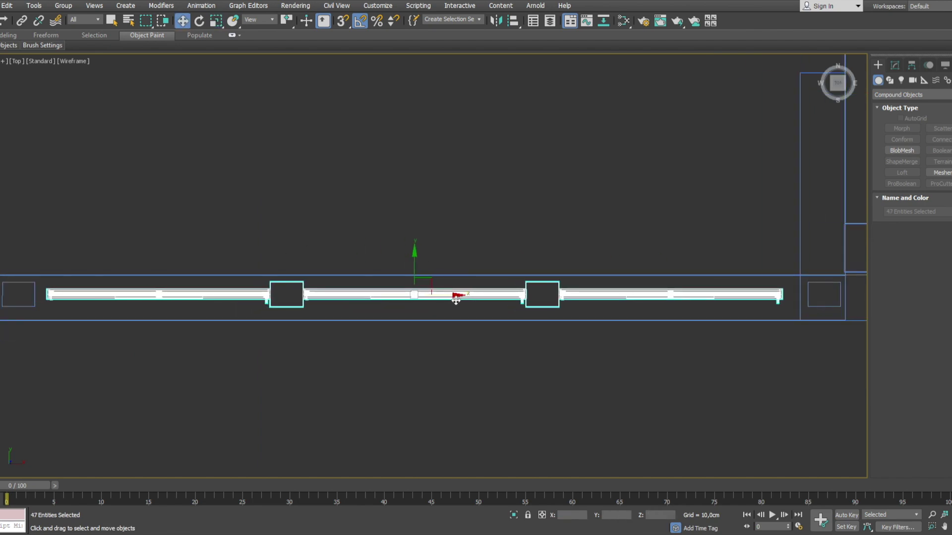
pyautogui.hotkey('ctrl', 'd')
pyautogui.scroll(3, 766, 328)
pyautogui.moveTo(764, 334); pyautogui.dragTo(141, 243)
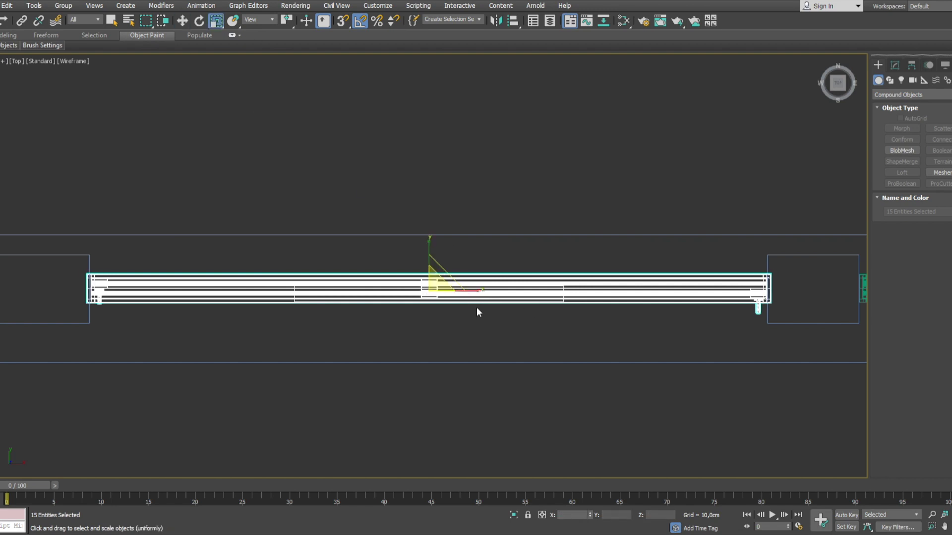
pyautogui.scroll(-2, 742, 361)
# - Rotate the door panel 90° upright and move it up into the wall opening
pyautogui.press('r')
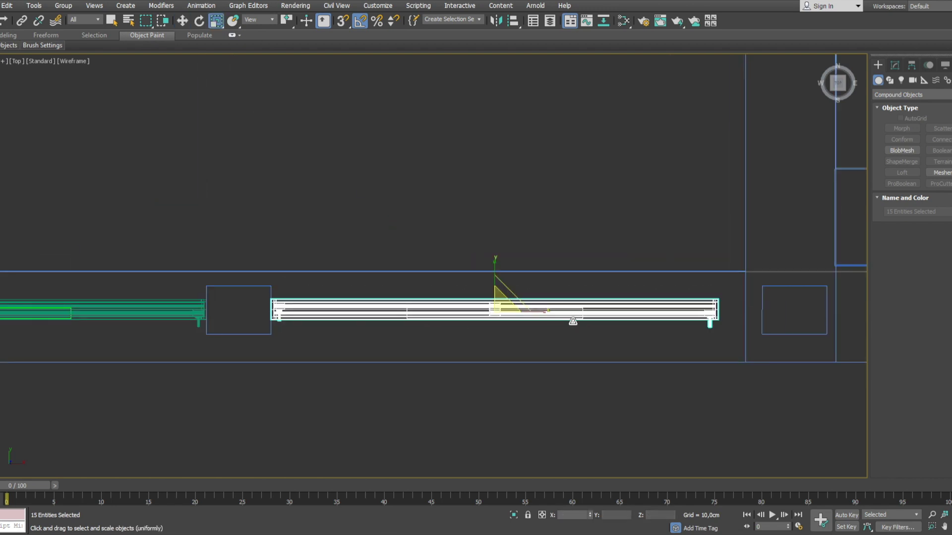
pyautogui.press('w')
pyautogui.scroll(2, 729, 313)
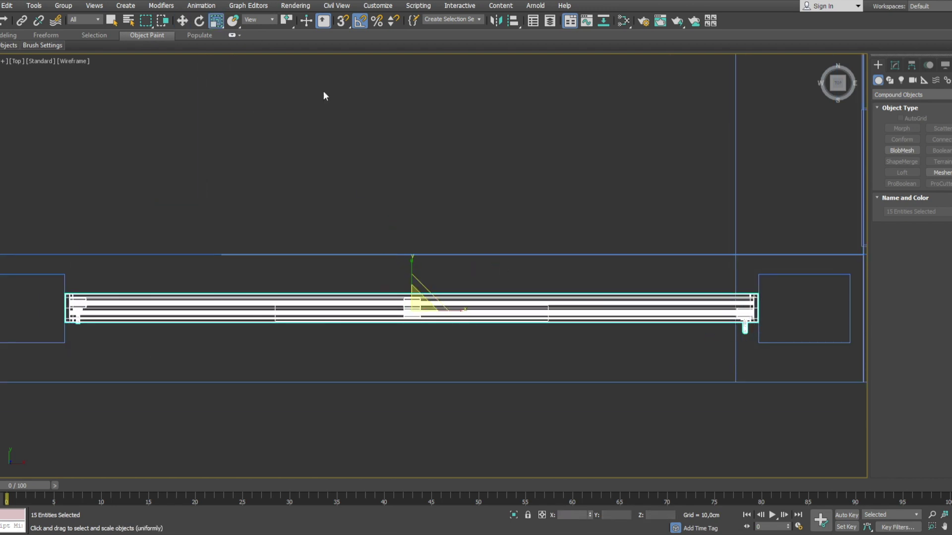
pyautogui.scroll(-1, 495, 307)
pyautogui.scroll(2, 457, 296)
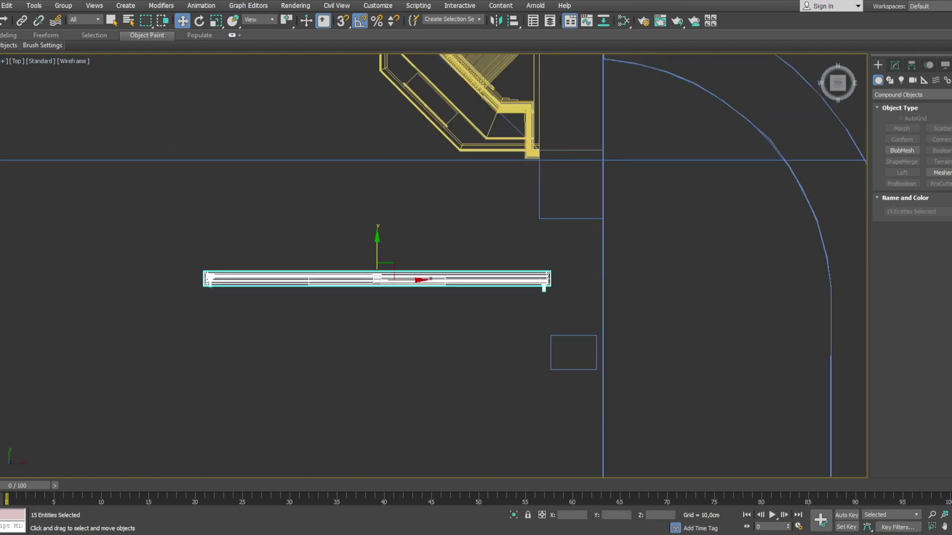
pyautogui.hotkey('alt', 'w')
pyautogui.press('e')
pyautogui.moveTo(208, 199); pyautogui.dragTo(207, 247)
pyautogui.press('r')
pyautogui.press('w')
pyautogui.moveTo(195, 200); pyautogui.dragTo(291, 145)
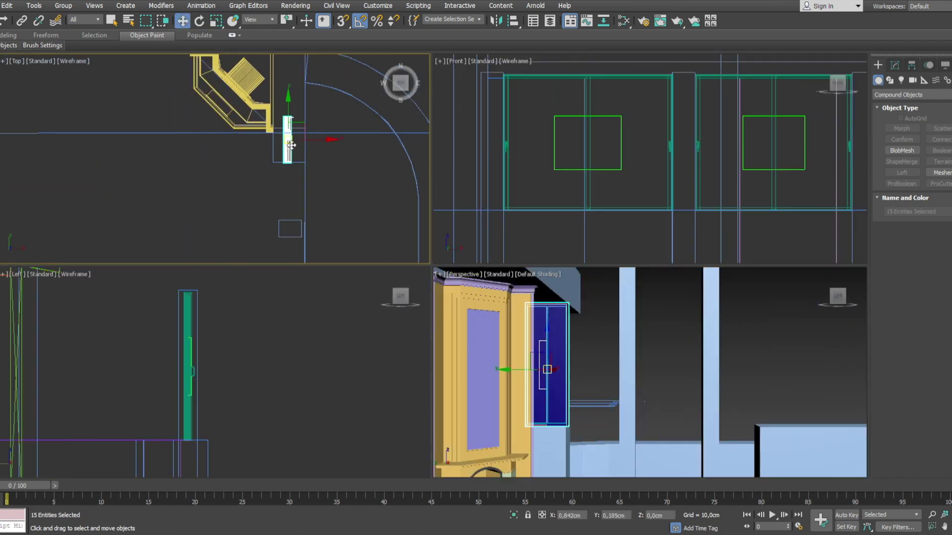
pyautogui.scroll(5, 292, 144)
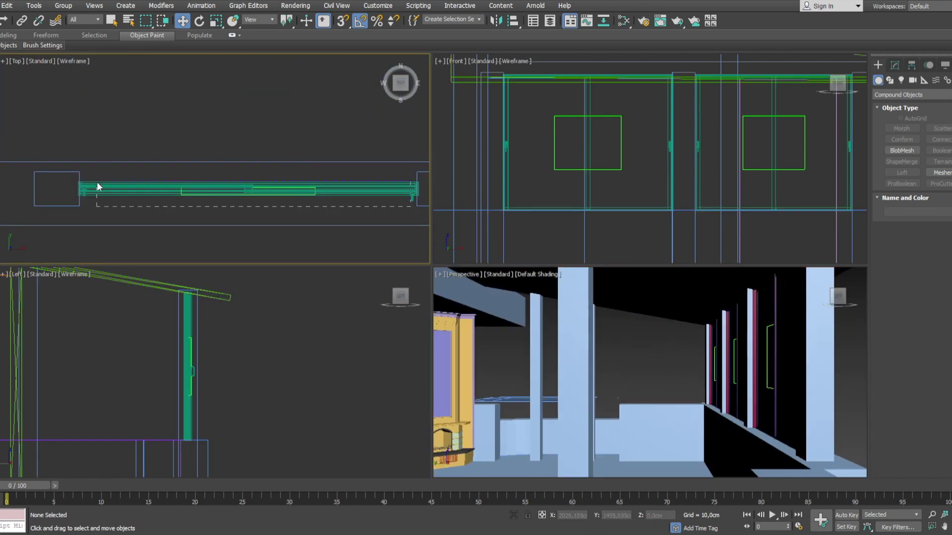
# - Rotate the whole door panel group 90° into the side wall, then restore the four-view layout
pyautogui.click(150, 180)
pyautogui.scroll(-3, 174, 163)
pyautogui.press('e')
pyautogui.moveTo(194, 166); pyautogui.dragTo(219, 188)
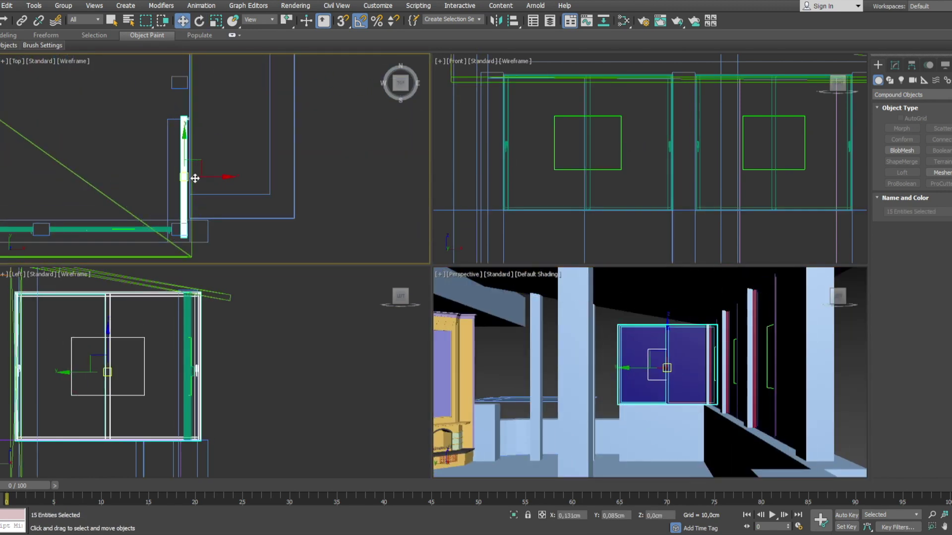
pyautogui.scroll(3, 218, 188)
pyautogui.press('w')
pyautogui.hotkey('alt', 'w')
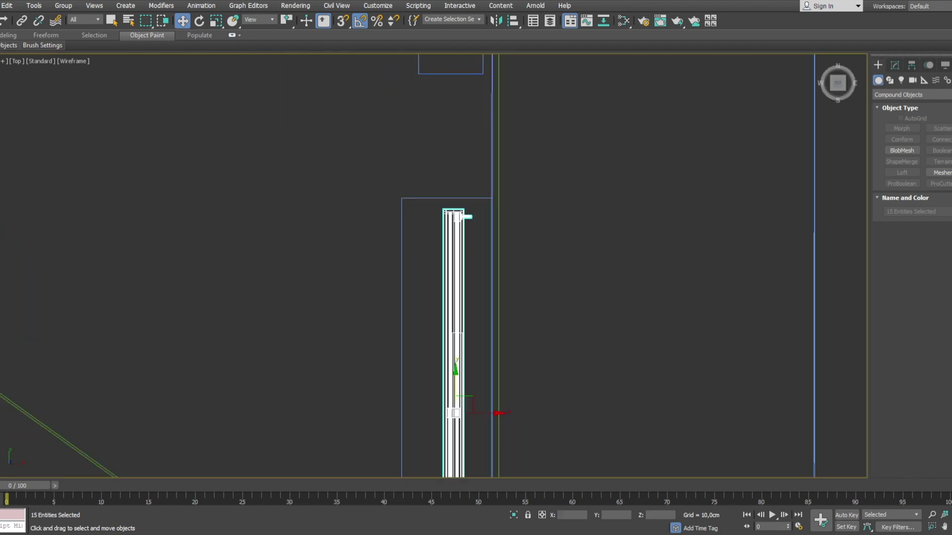
pyautogui.scroll(-2, 364, 320)
pyautogui.scroll(3, 341, 180)
pyautogui.scroll(-1, 340, 180)
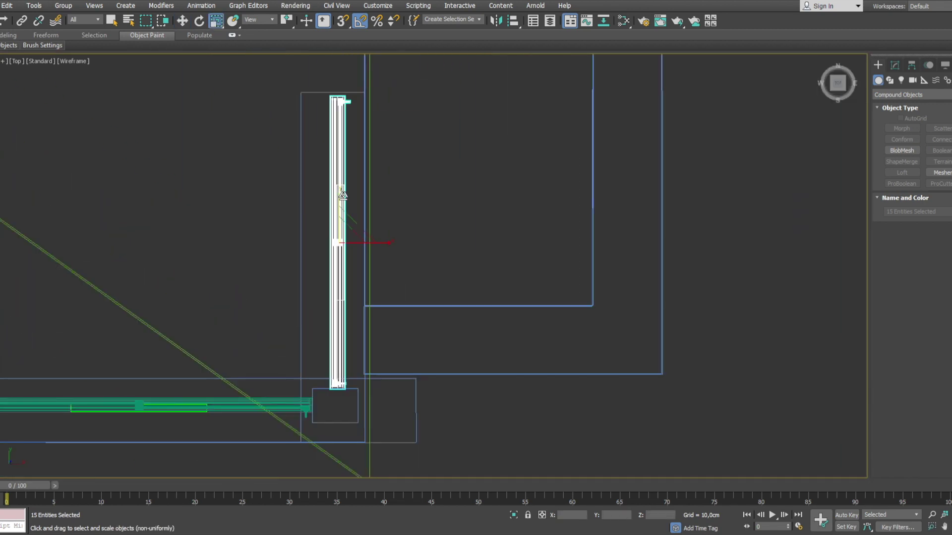
pyautogui.click(182, 23)
pyautogui.scroll(3, 332, 94)
pyautogui.scroll(1, 341, 146)
pyautogui.hotkey('alt', 'w')
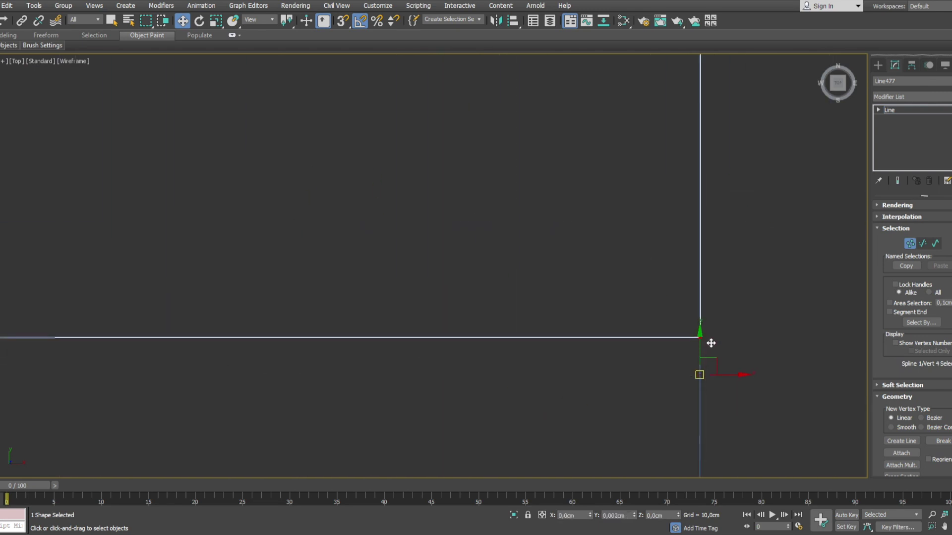
# - Extrude the Line477 trim line by 2.35 cm
pyautogui.press('Return')
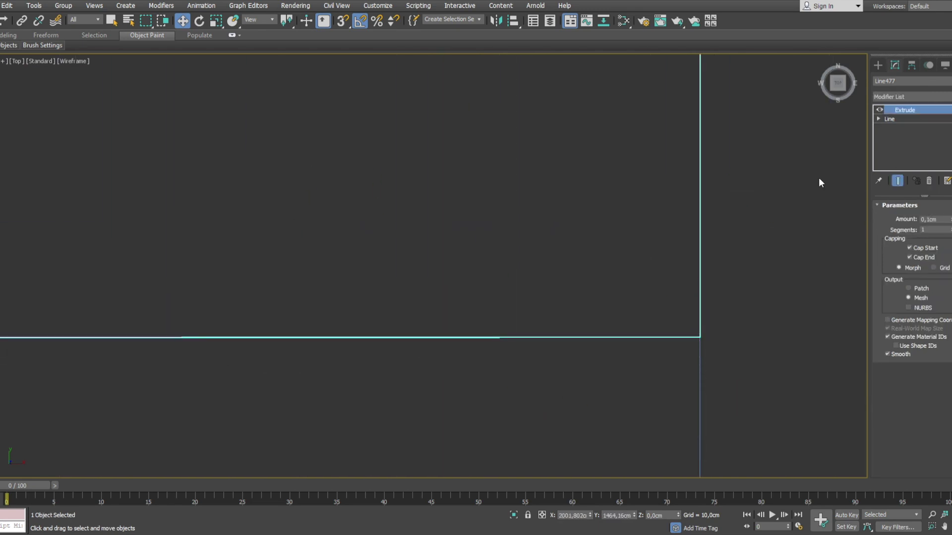
pyautogui.write('2,')
pyautogui.scroll(-5, 435, 255)
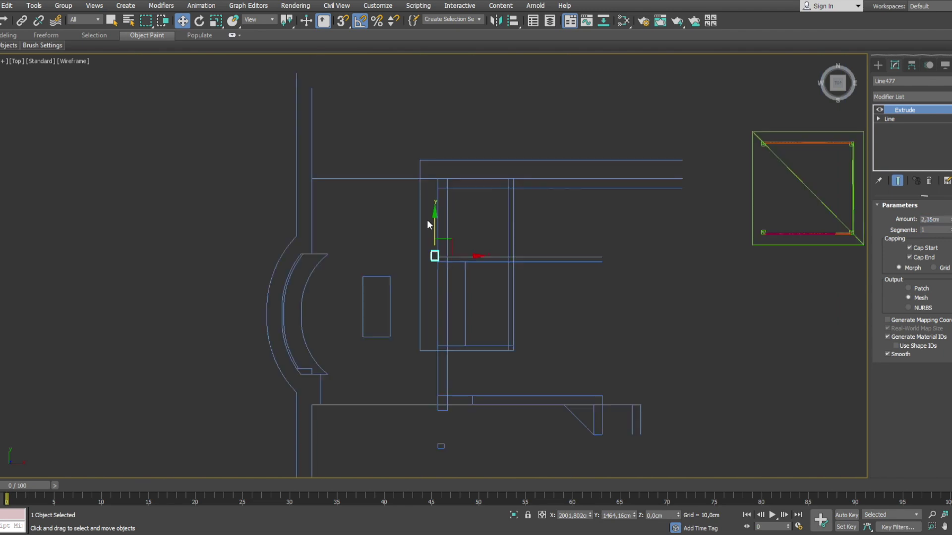
# - Draw a new trim line, select its last vertex, and add an Extrude modifier to it
pyautogui.press('l')
pyautogui.scroll(5, 467, 218)
pyautogui.scroll(-5, 346, 303)
pyautogui.click(340, 170)
pyautogui.scroll(5, 333, 368)
pyautogui.rightClick(332, 368)
pyautogui.scroll(-5, 333, 368)
pyautogui.scroll(5, 491, 213)
pyautogui.press('1')
pyautogui.scroll(-5, 409, 324)
pyautogui.scroll(5, 423, 389)
pyautogui.click(415, 316)
pyautogui.write('extrude')
pyautogui.press('Return')
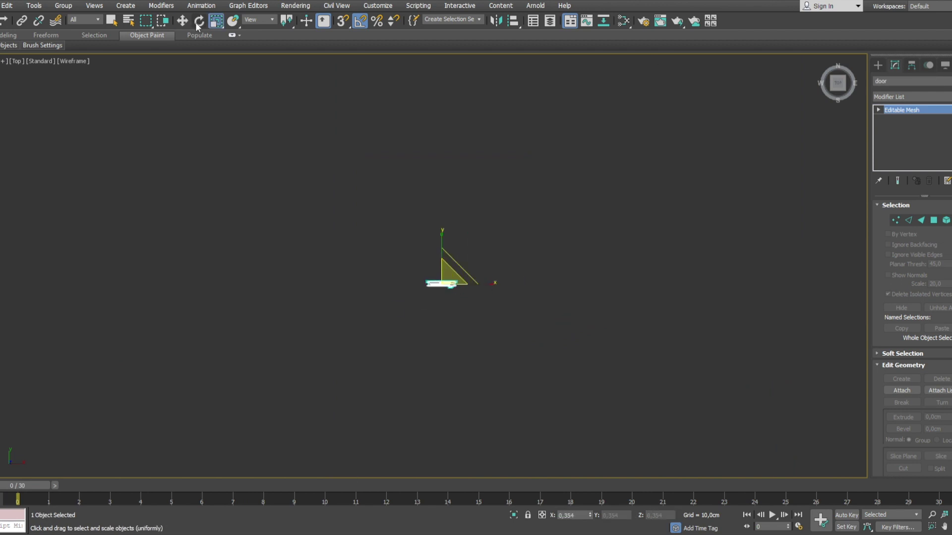
# - Switch to Select and Scale and resize the door to about 100% in the doorway
pyautogui.scroll(-3, 313, 365)
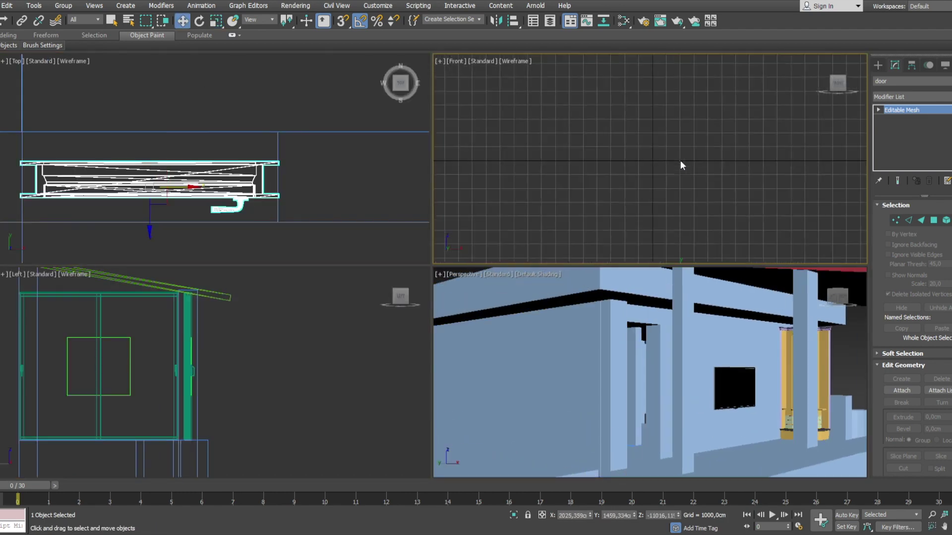
pyautogui.press('r')
pyautogui.scroll(3, 626, 213)
pyautogui.scroll(-5, 625, 212)
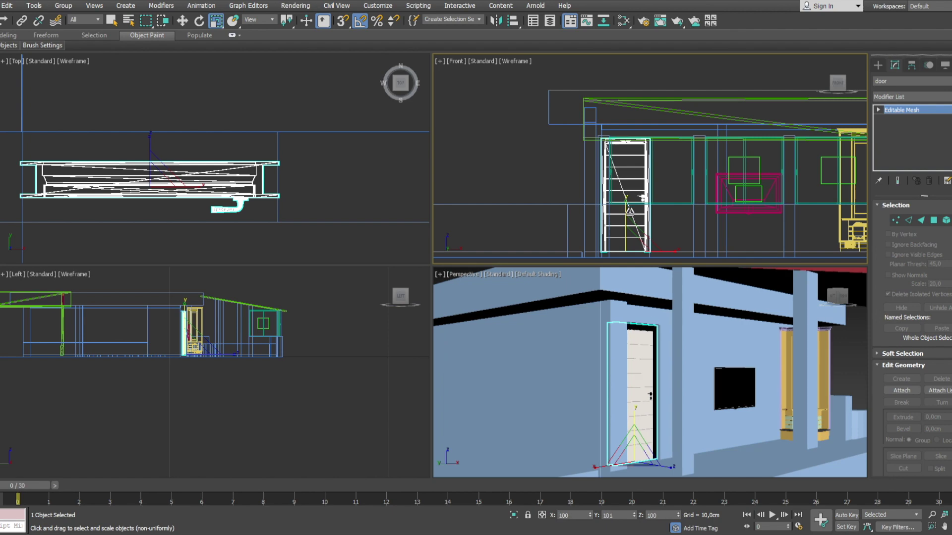
pyautogui.scroll(3, 626, 212)
pyautogui.scroll(-3, 626, 212)
pyautogui.scroll(6, 589, 116)
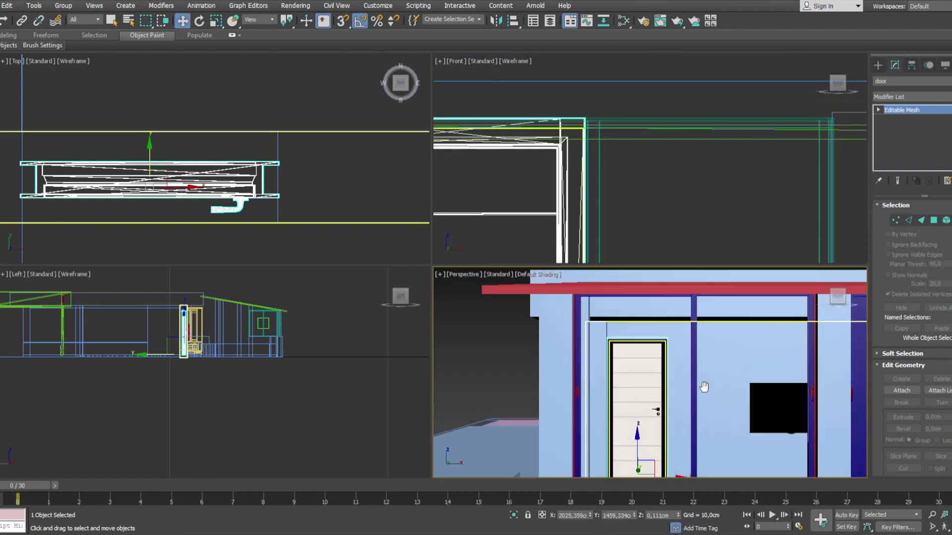
pyautogui.scroll(-4, 683, 388)
# - Select the front windows, then Rectangle001, then the door, frame and TV together
pyautogui.click(781, 378)
pyautogui.press('w')
pyautogui.scroll(3, 698, 383)
pyautogui.click(698, 384)
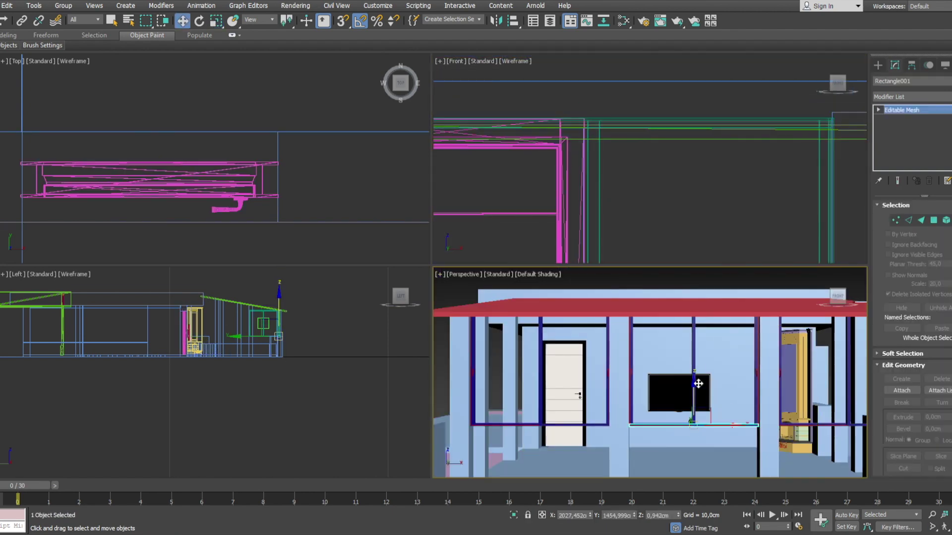
pyautogui.click(700, 363)
pyautogui.scroll(-2, 706, 372)
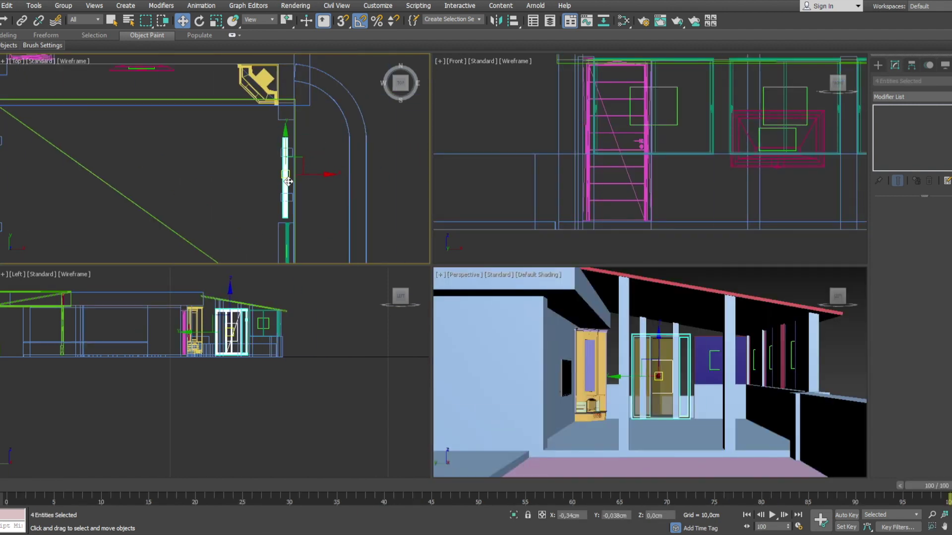
# - Select the terrace gazebo group and undo its last move
pyautogui.press('w')
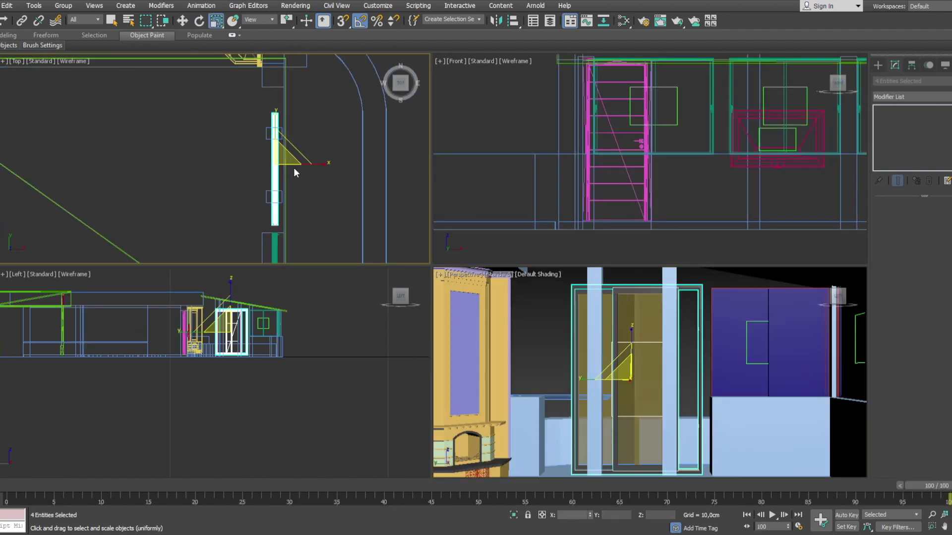
pyautogui.scroll(-3, 294, 168)
pyautogui.click(305, 122)
pyautogui.moveTo(645, 377)
pyautogui.keyDown('alt'); pyautogui.mouseDown(button='middle')
pyautogui.moveTo(737, 339)
pyautogui.moveTo(685, 342)
pyautogui.mouseUp(button='middle'); pyautogui.keyUp('alt')
pyautogui.scroll(-2, 298, 148)
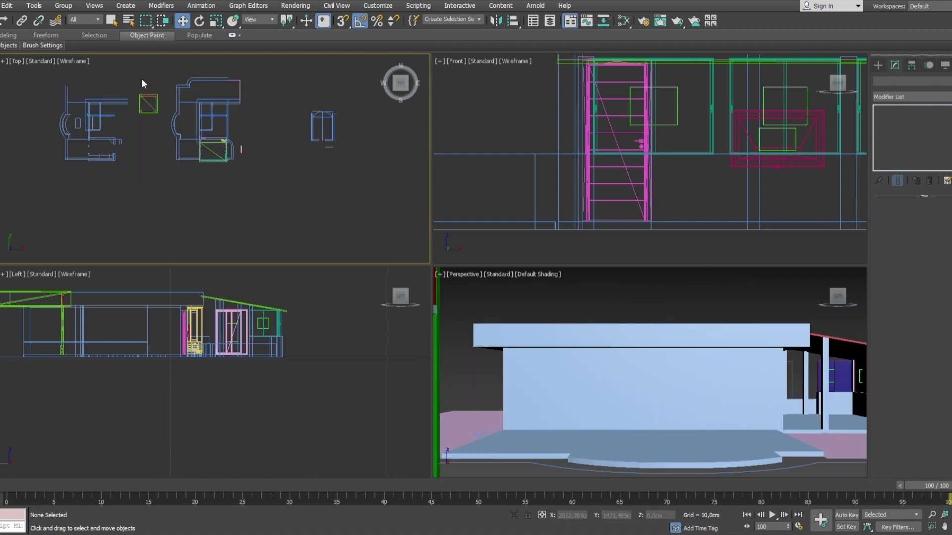
pyautogui.click(232, 115)
pyautogui.scroll(5, 674, 377)
pyautogui.scroll(6, 577, 164)
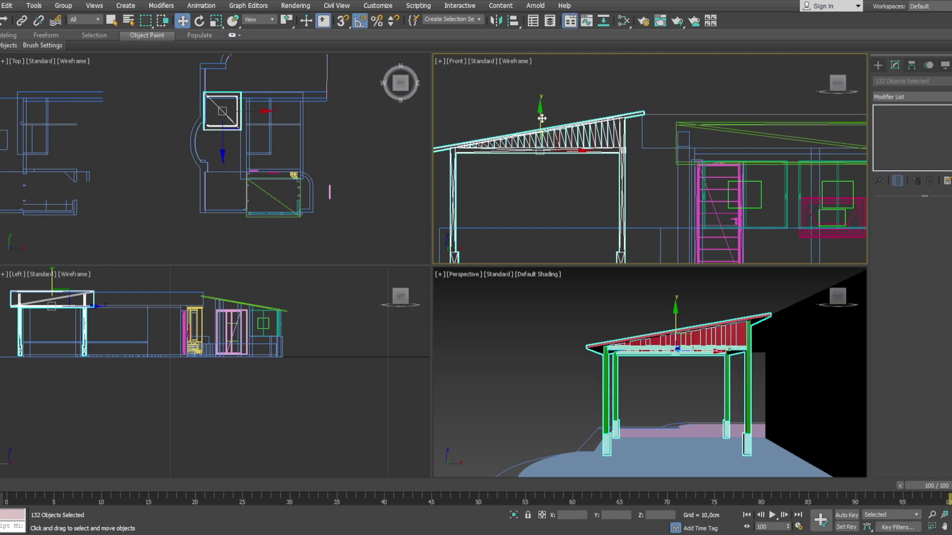
pyautogui.hotkey('ctrl', 'z')
pyautogui.hotkey('ctrl', 'y')
pyautogui.hotkey('ctrl', 'z')
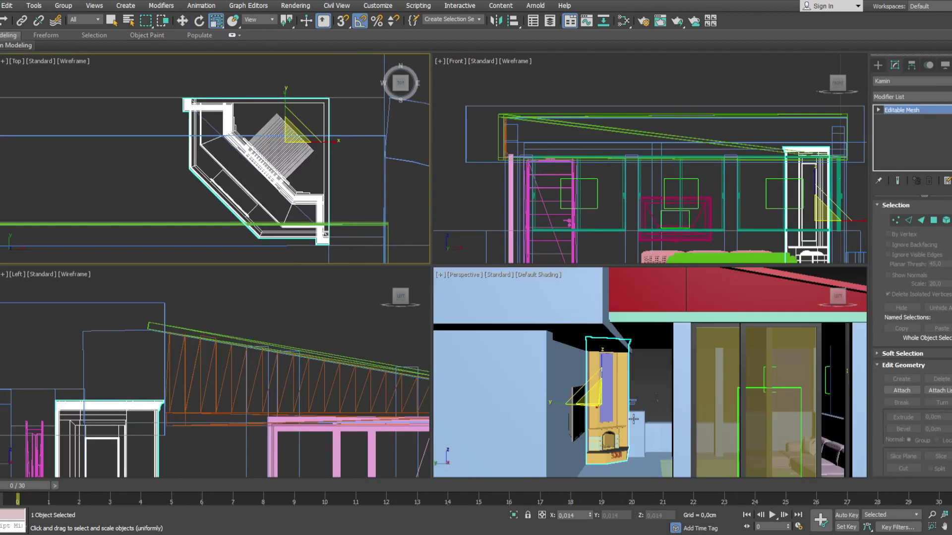
# - Orbit to face the fireplace, select the Kamin object, then the Line485 trim piece
pyautogui.click(183, 22)
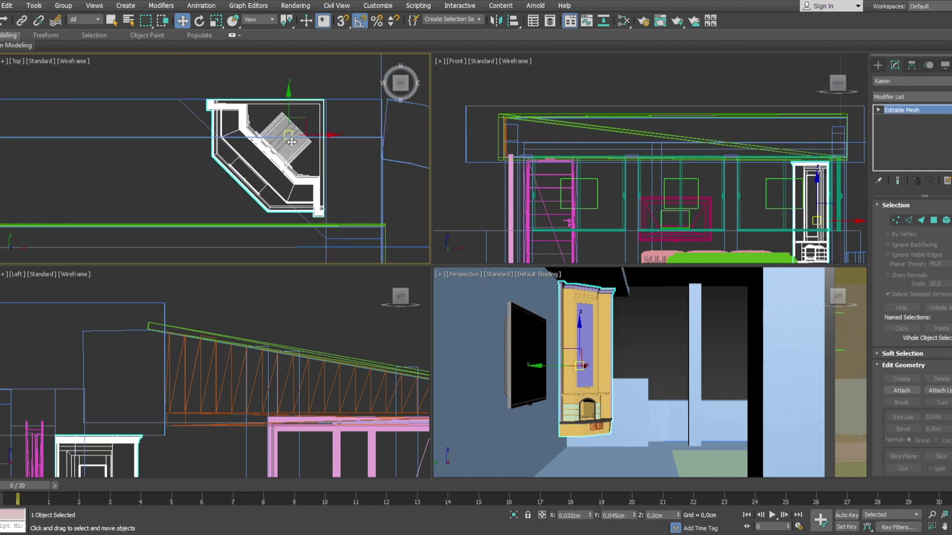
pyautogui.scroll(3, 668, 130)
pyautogui.click(540, 335)
pyautogui.moveTo(540, 335)
pyautogui.keyDown('alt'); pyautogui.mouseDown(button='middle')
pyautogui.moveTo(718, 386)
pyautogui.moveTo(728, 377)
pyautogui.mouseUp(button='middle'); pyautogui.keyUp('alt')
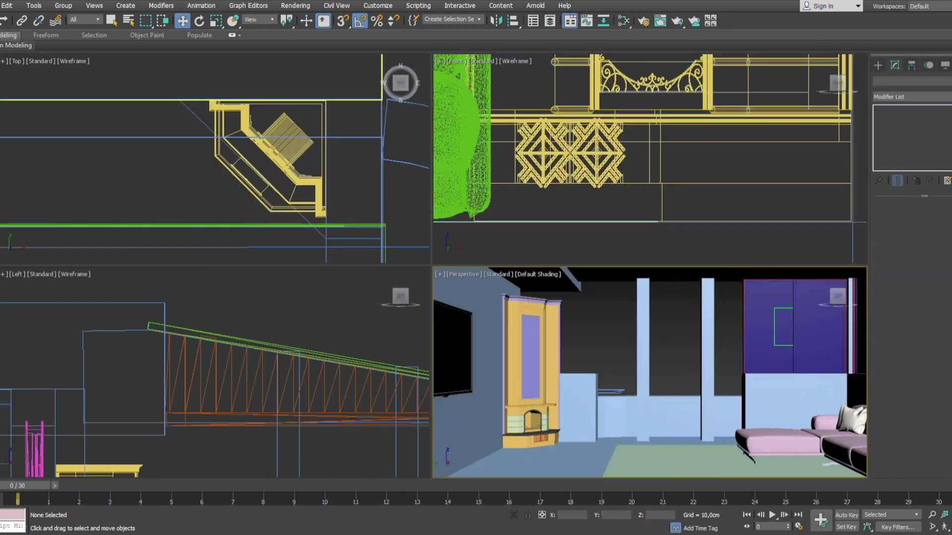
pyautogui.click(560, 420)
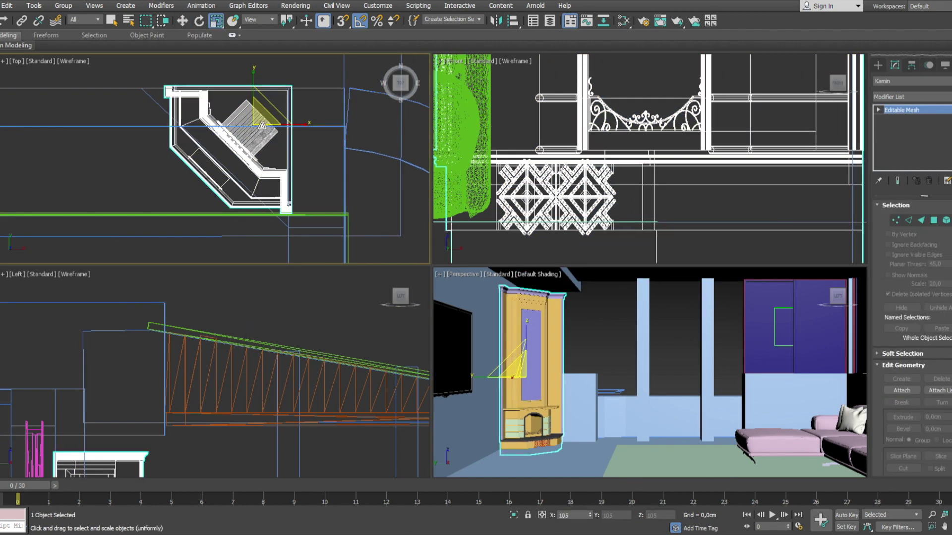
pyautogui.scroll(-2, 120, 89)
pyautogui.click(249, 178)
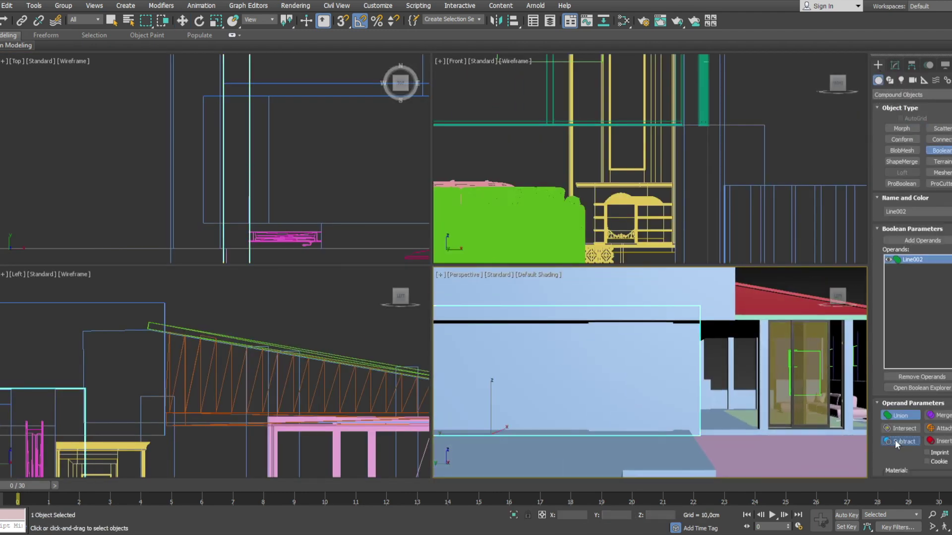
# - Pan the plan view to bring the terrace wall doorway into view
pyautogui.moveTo(213, 218); pyautogui.dragTo(142, 233, button='middle')
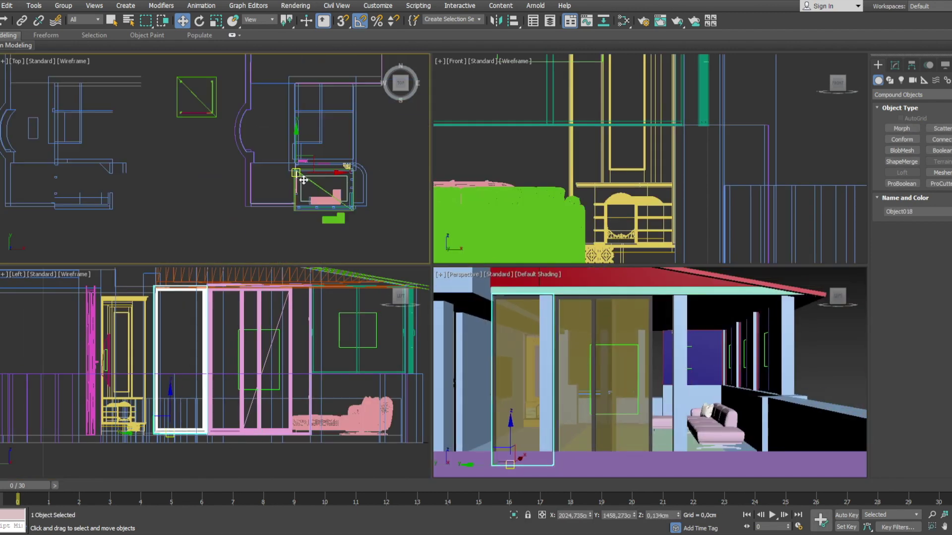
# - Remove the selected glazed doors and frame the plan view on the next door
pyautogui.moveTo(272, 176); pyautogui.dragTo(267, 169, button='middle')
pyautogui.press('Delete')
pyautogui.scroll(3, 272, 130)
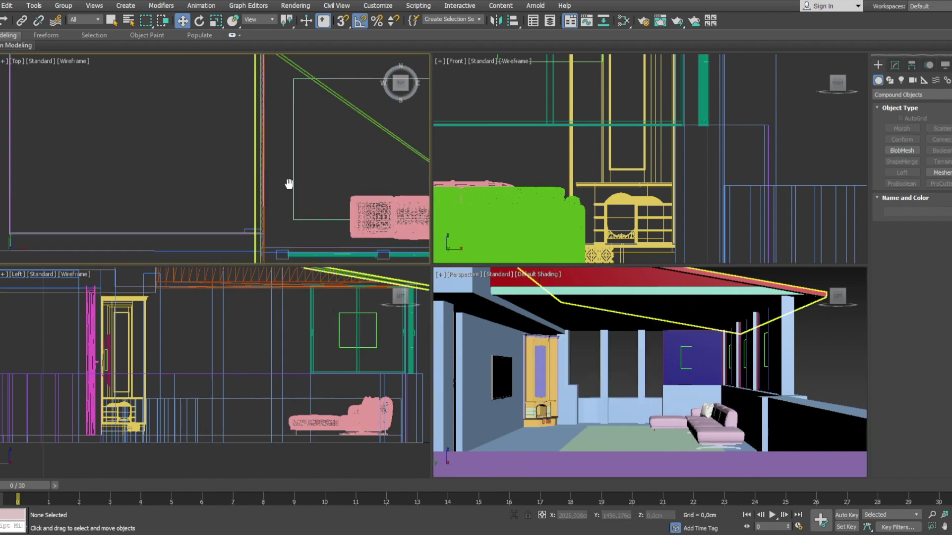
pyautogui.press('z')
pyautogui.press('r')
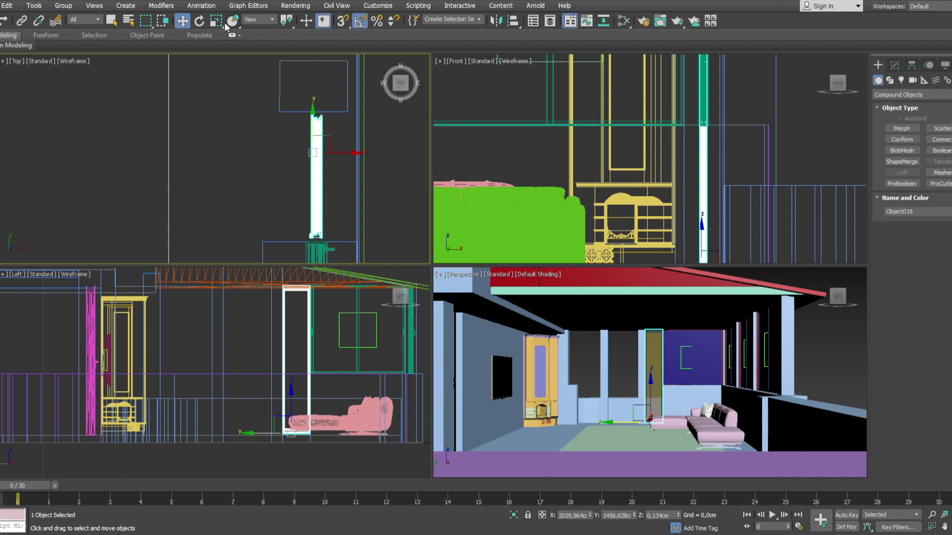
pyautogui.click(182, 20)
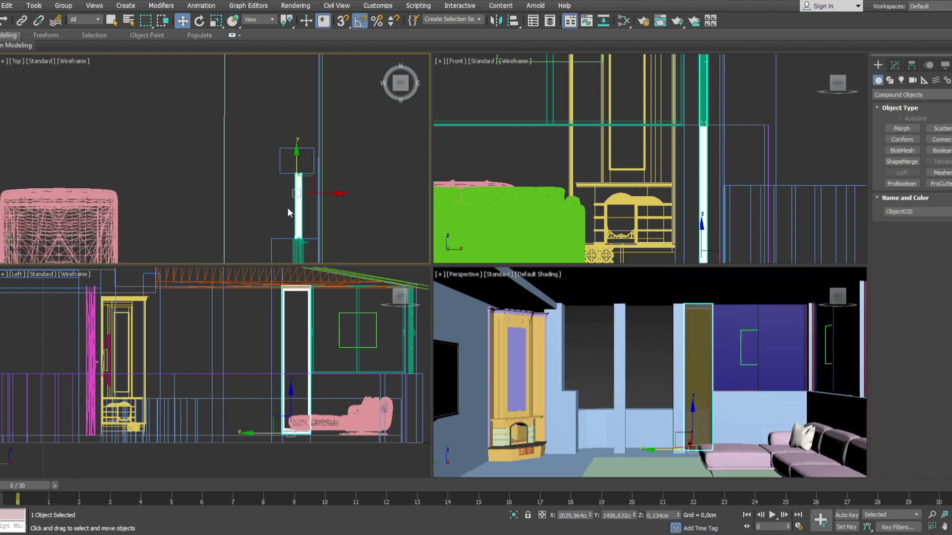
# - Select door panels Object020 and Object021, outline Line405, and the adjacent door panel
pyautogui.click(275, 117)
pyautogui.scroll(-2, 271, 127)
pyautogui.click(277, 179)
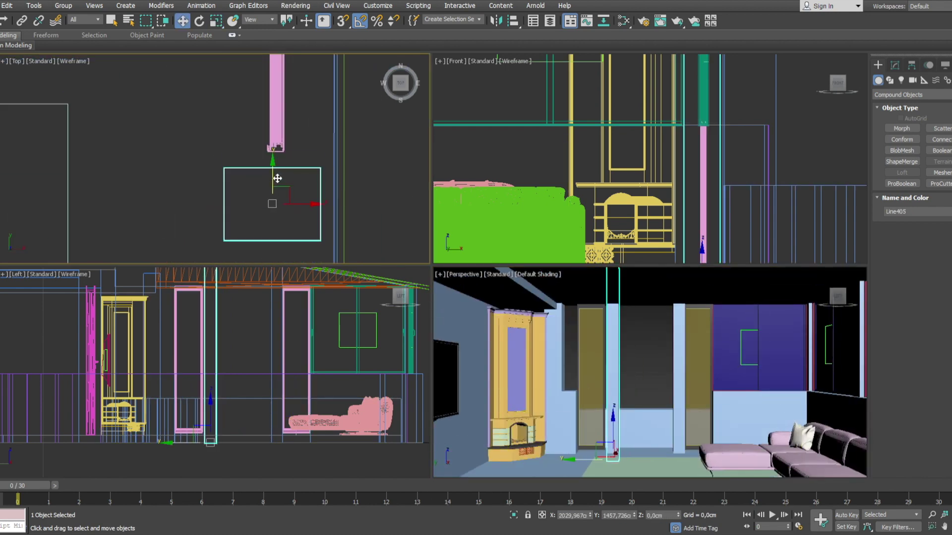
pyautogui.scroll(2, 228, 117)
pyautogui.click(229, 79)
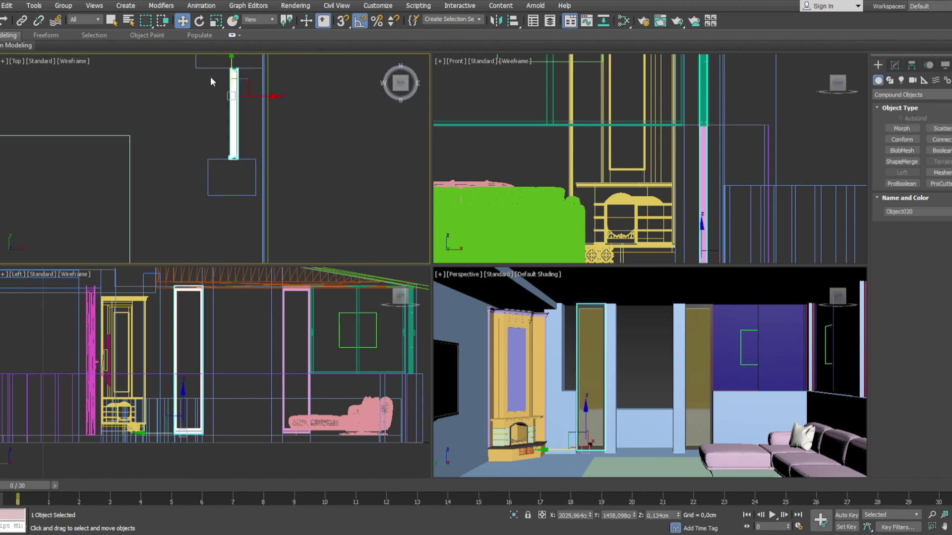
pyautogui.scroll(2, 290, 219)
pyautogui.scroll(3, 291, 219)
pyautogui.click(218, 152)
pyautogui.scroll(4, 218, 152)
# - Scale the adjacent door panel to size
pyautogui.press('r')
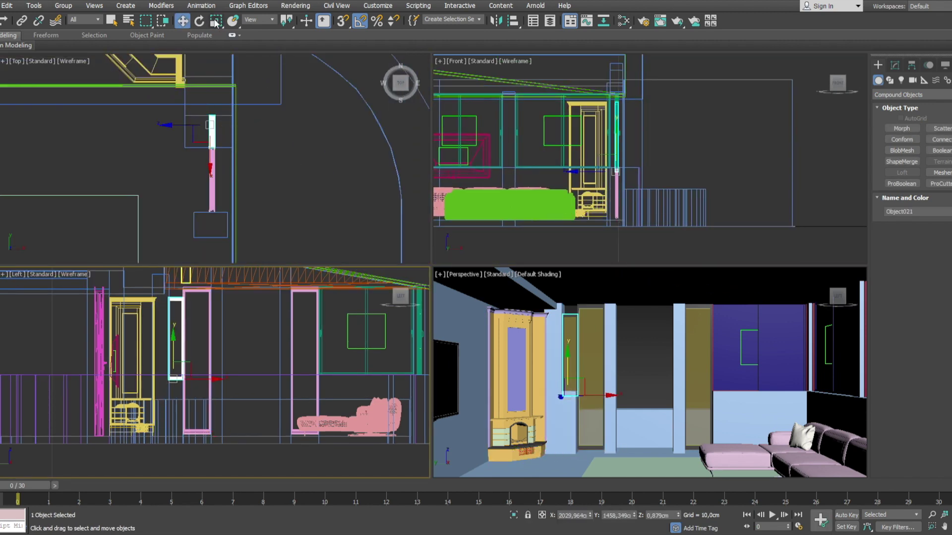
pyautogui.scroll(3, 178, 332)
pyautogui.scroll(3, 191, 432)
pyautogui.scroll(3, 197, 425)
pyautogui.click(198, 425)
pyautogui.press('w')
pyautogui.moveTo(610, 411)
pyautogui.mouseDown(button='middle')
pyautogui.moveTo(625, 442)
pyautogui.moveTo(610, 421)
pyautogui.mouseUp(button='middle')
# - Isolate the five wall frame objects around the openings
pyautogui.click(204, 197)
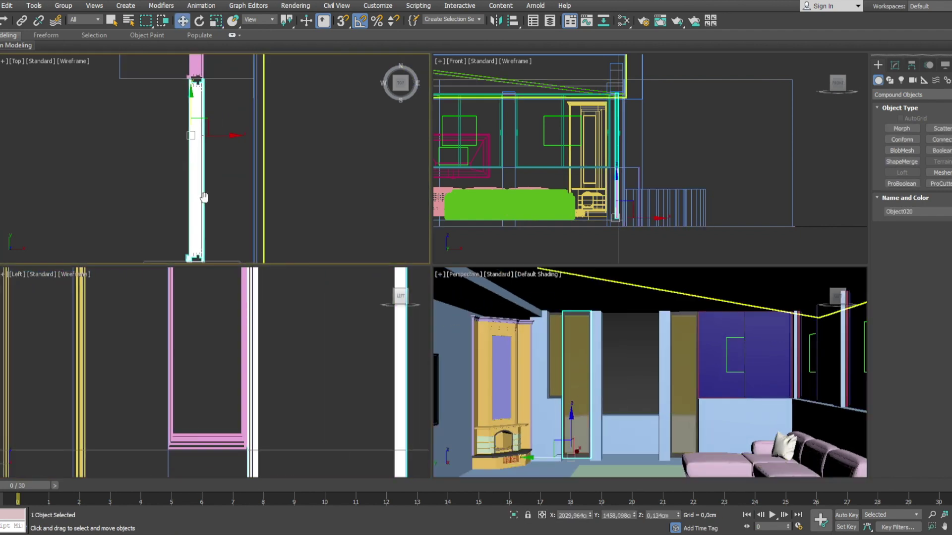
pyautogui.click(177, 150)
pyautogui.scroll(2, 176, 150)
pyautogui.press('w')
pyautogui.moveTo(620, 387); pyautogui.dragTo(639, 402, button='middle')
pyautogui.click(626, 419)
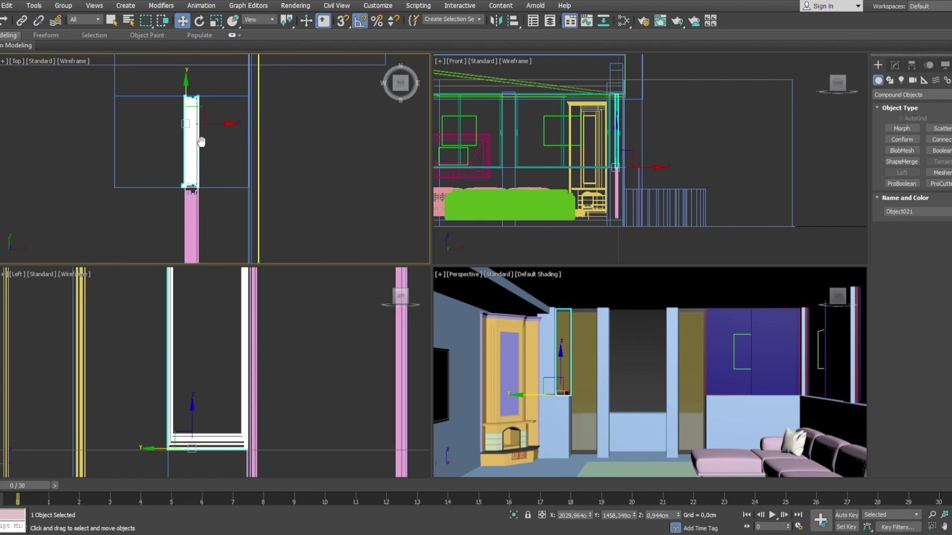
pyautogui.hotkey('alt', 'q')
pyautogui.hotkey('alt', 'w')
# - Scale the frame copy Object022 in the maximized side view
pyautogui.click(353, 211)
pyautogui.hotkey('alt', 'w')
pyautogui.hotkey('alt', 'w')
pyautogui.press('r')
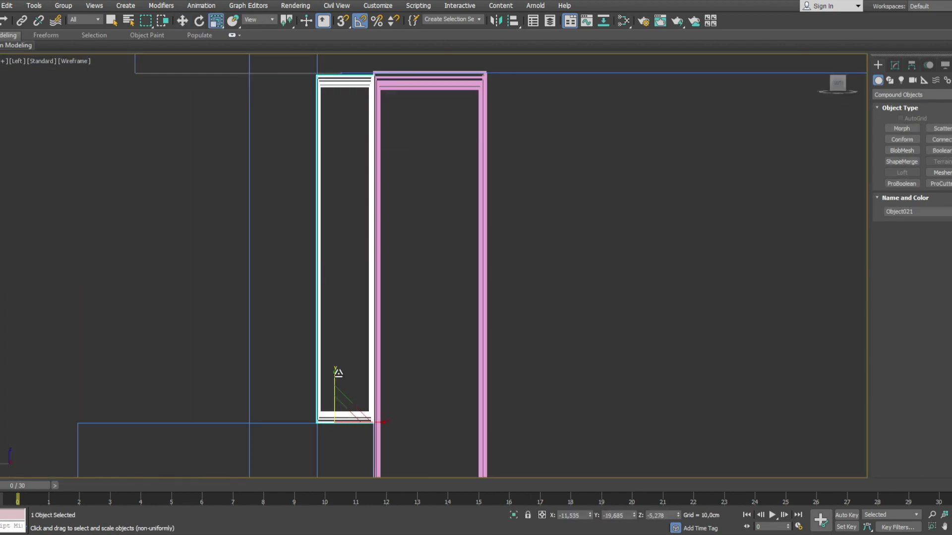
pyautogui.click(181, 21)
pyautogui.scroll(-3, 355, 280)
# - Scale Object022 in the maximized Top view to fit the middle opening
pyautogui.hotkey('alt', 'w')
pyautogui.click(287, 247)
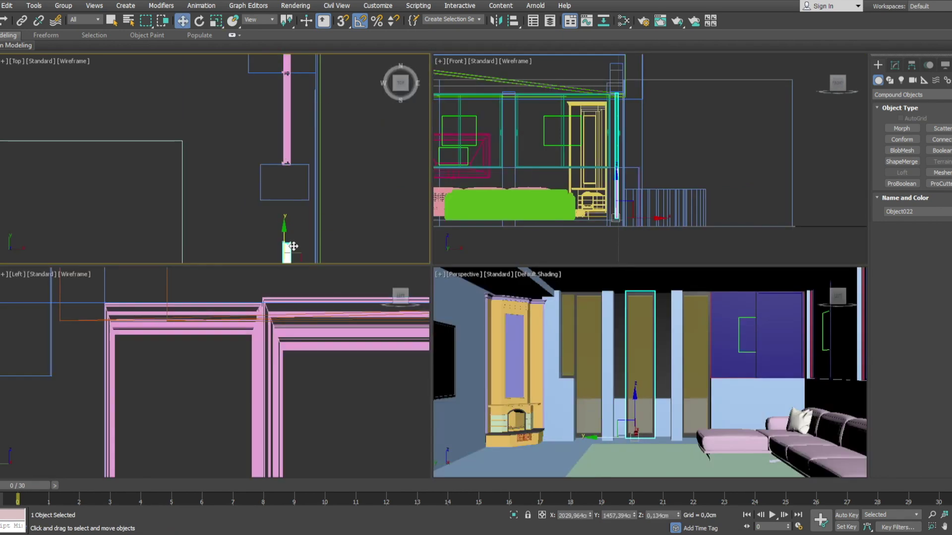
pyautogui.hotkey('alt', 'w')
pyautogui.moveTo(496, 248); pyautogui.dragTo(344, 218, button='middle')
pyautogui.press('r')
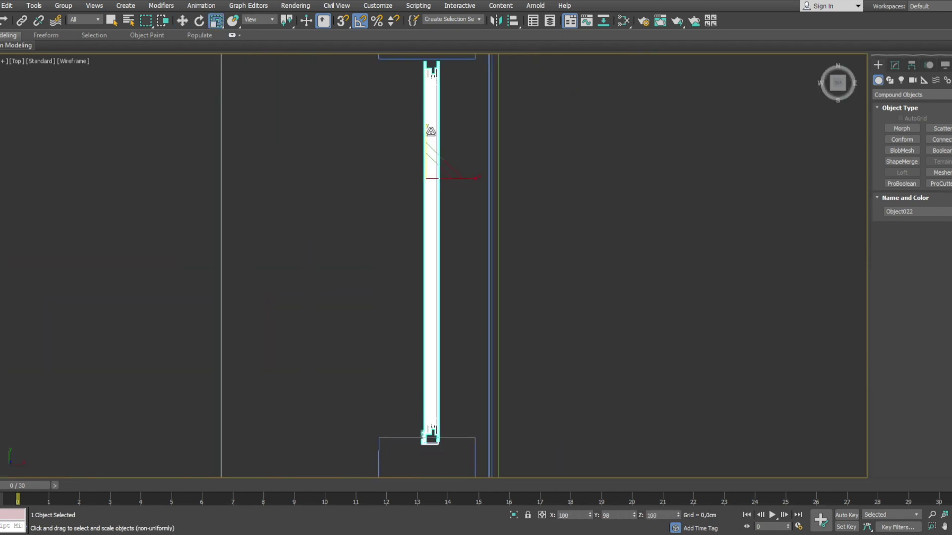
pyautogui.hotkey('alt', 'w')
pyautogui.click(566, 415)
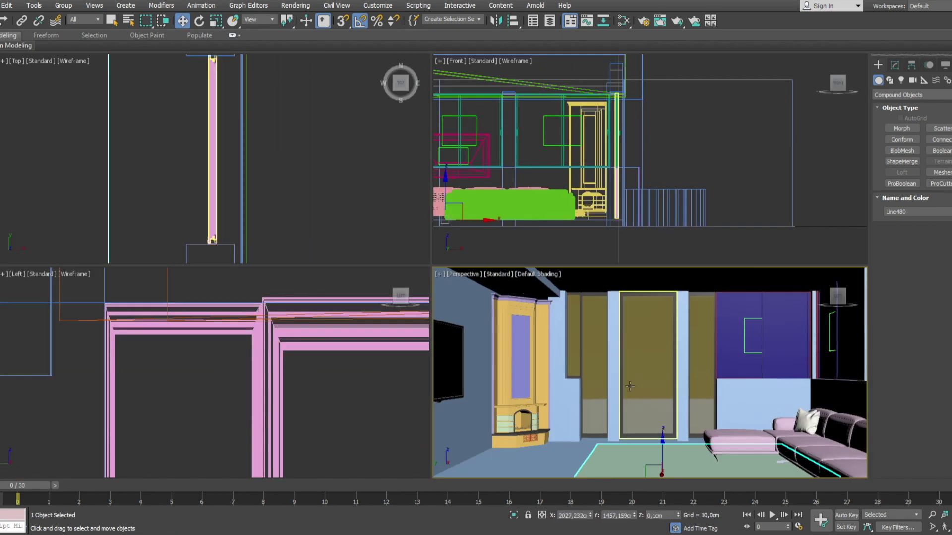
# - Orbit the room and enter vertex editing on the Kamin fireplace mesh
pyautogui.keyDown('alt'); pyautogui.moveTo(566, 416); pyautogui.dragTo(566, 415, button='middle'); pyautogui.keyUp('alt')
pyautogui.press('1')
pyautogui.scroll(3, 578, 186)
pyautogui.scroll(4, 578, 186)
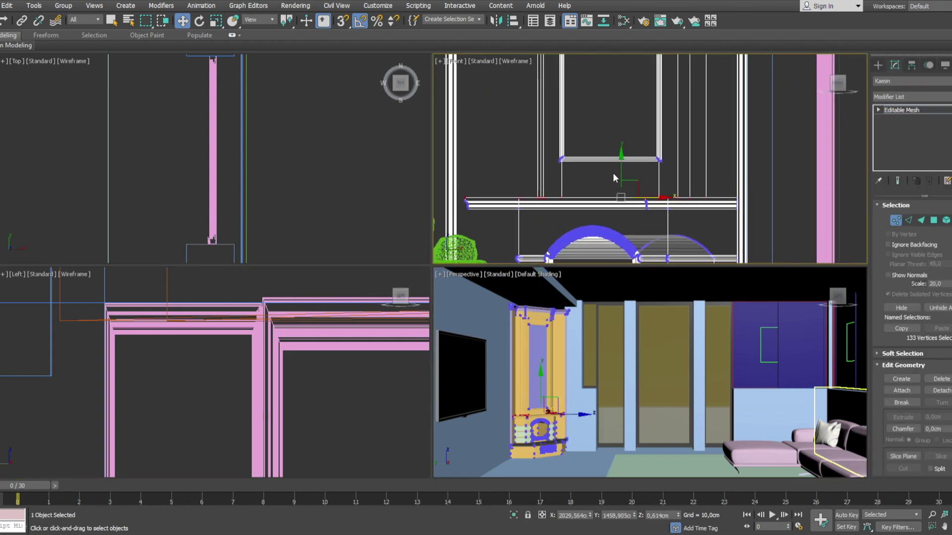
pyautogui.press('1')
pyautogui.hotkey('ctrl', 'a')
pyautogui.scroll(3, 597, 87)
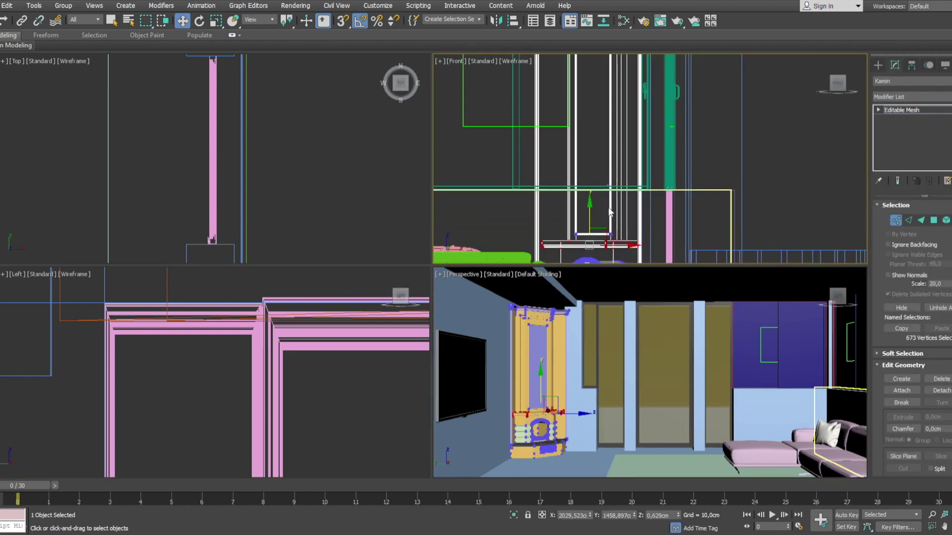
pyautogui.scroll(3, 597, 87)
pyautogui.scroll(-3, 271, 153)
# - Box-select and reposition groups of fireplace vertices in the Top view
pyautogui.keyDown('alt'); pyautogui.moveTo(179, 127); pyautogui.dragTo(272, 153); pyautogui.keyUp('alt')
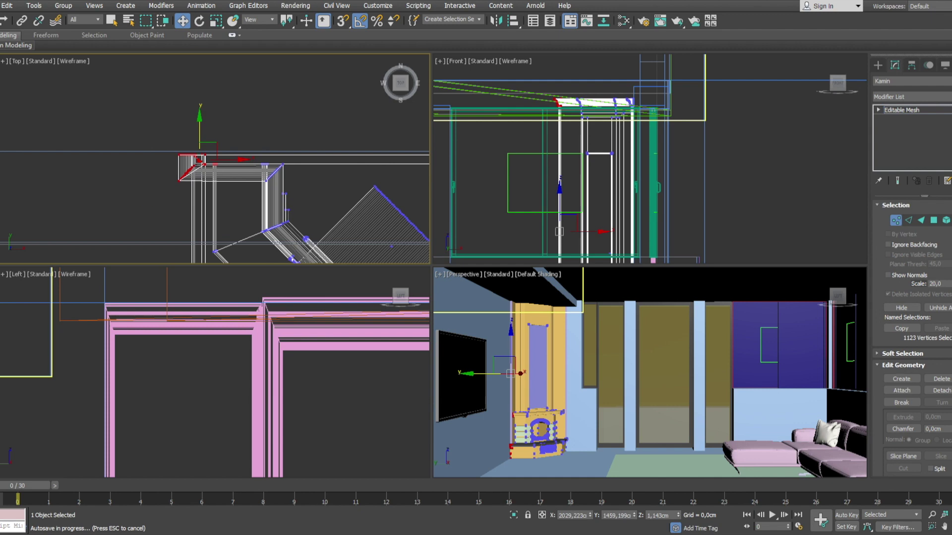
pyautogui.moveTo(359, 145); pyautogui.dragTo(132, 111)
pyautogui.scroll(-3, 161, 98)
pyautogui.moveTo(270, 221); pyautogui.dragTo(237, 75)
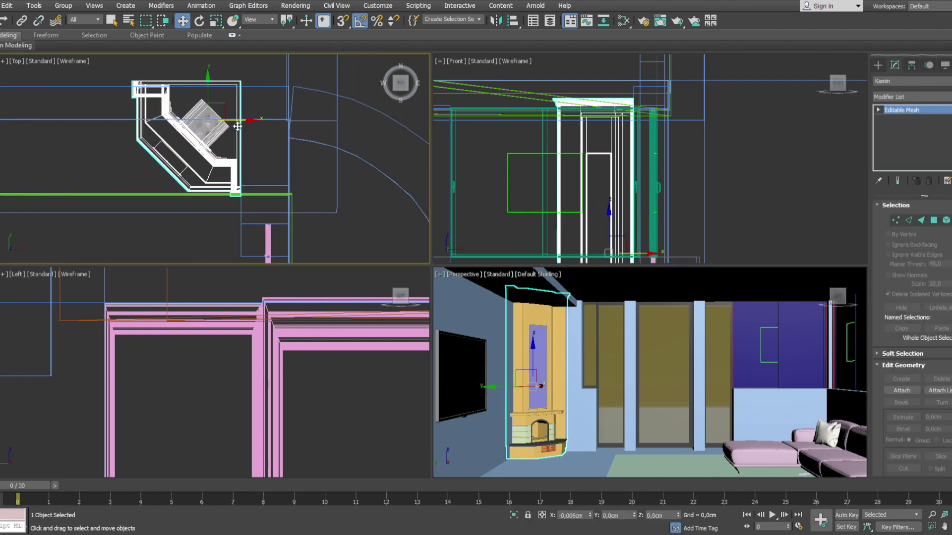
pyautogui.click(216, 150)
# - Reselect the fireplace and undo the unwanted vertex changes
pyautogui.click(199, 91)
pyautogui.click(347, 233)
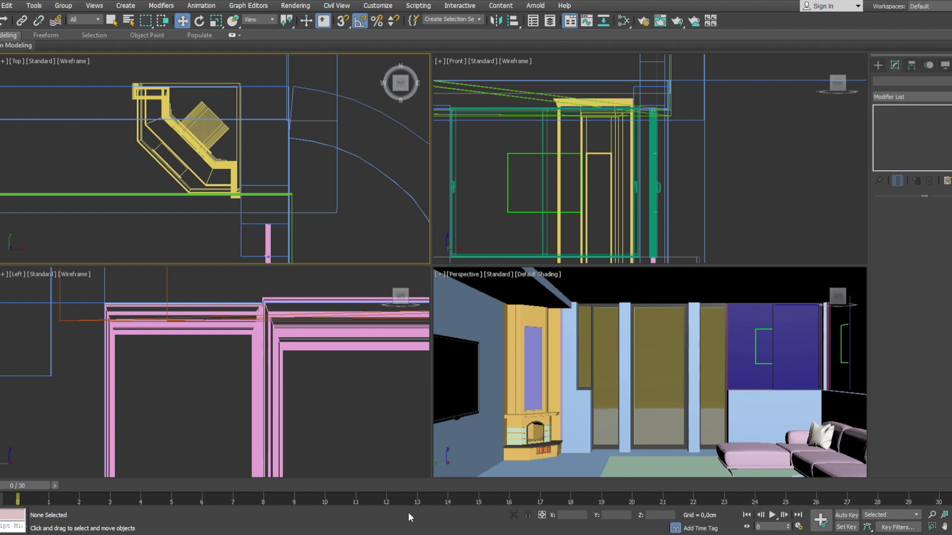
pyautogui.click(192, 149)
pyautogui.scroll(5, 192, 149)
pyautogui.click(132, 102)
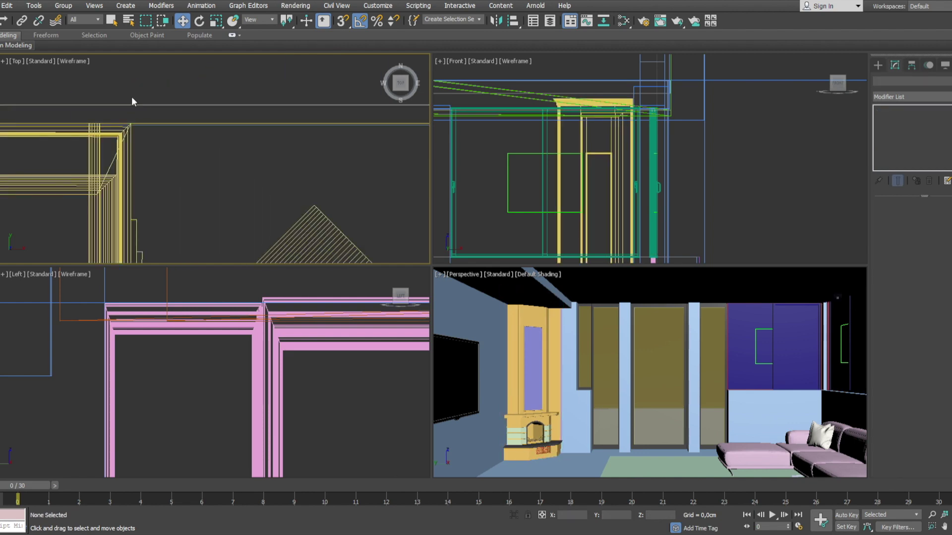
pyautogui.hotkey('ctrl', 'z')
pyautogui.press('z')
pyautogui.scroll(3, 282, 189)
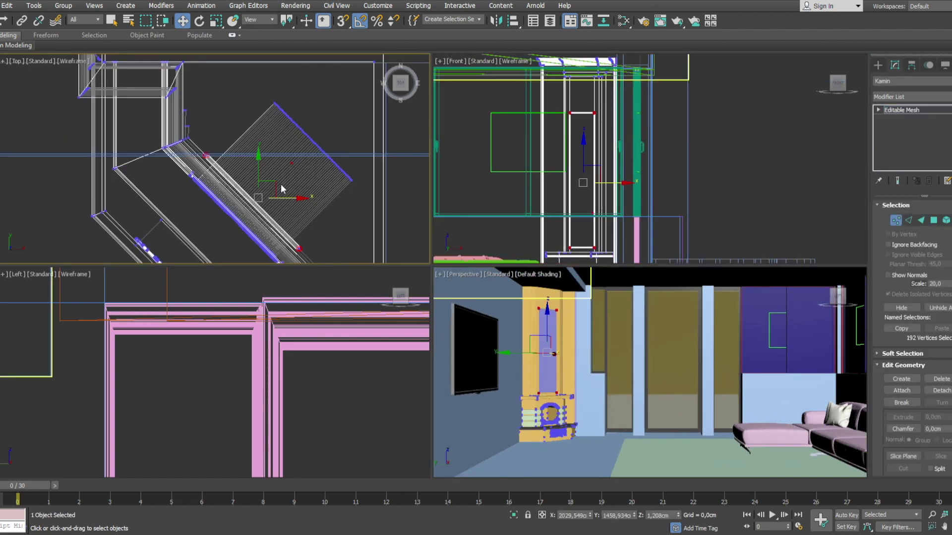
pyautogui.scroll(3, 281, 189)
pyautogui.hotkey('ctrl', 'z')
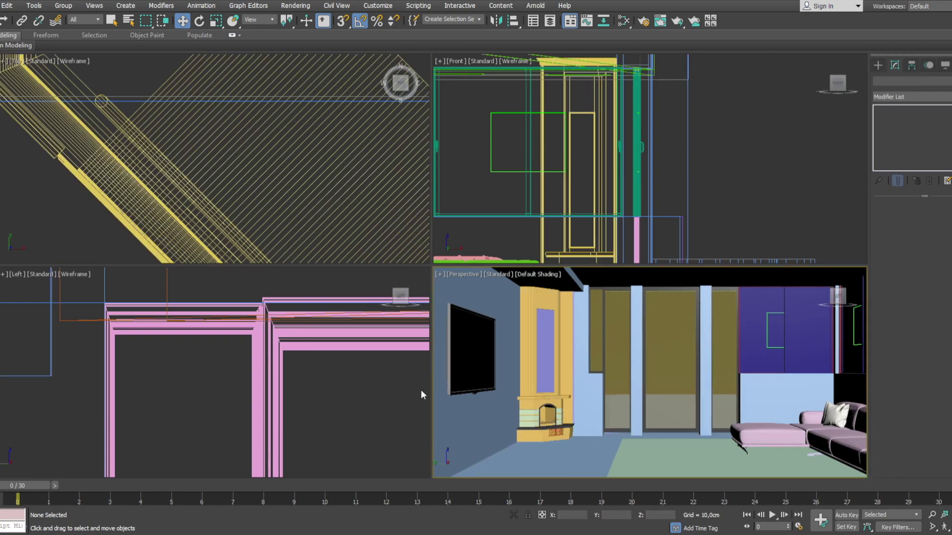
# - Re-enter vertex level on the fireplace and reset the vertex selection
pyautogui.click(256, 178)
pyautogui.scroll(-3, 255, 177)
pyautogui.press('1')
pyautogui.press('z')
pyautogui.hotkey('ctrl', 'a')
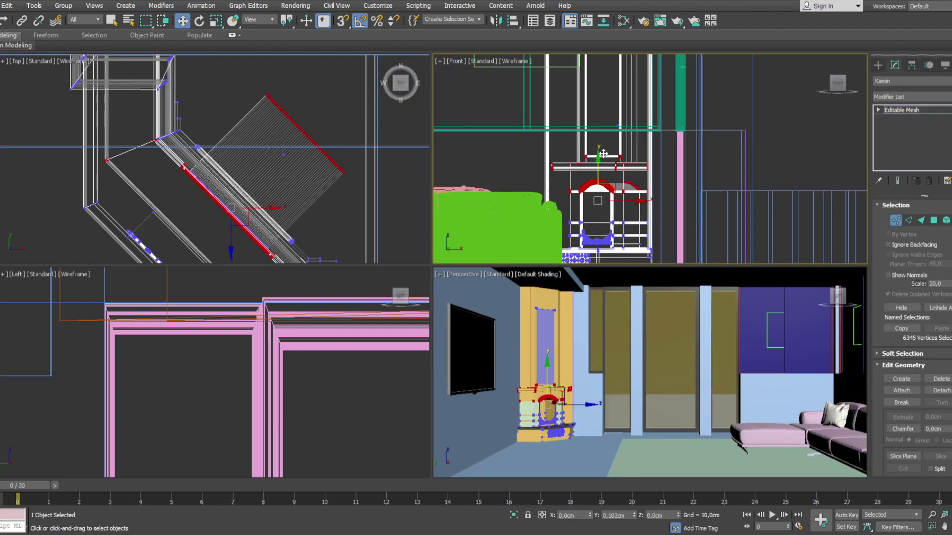
pyautogui.press('z')
pyautogui.scroll(5, 627, 148)
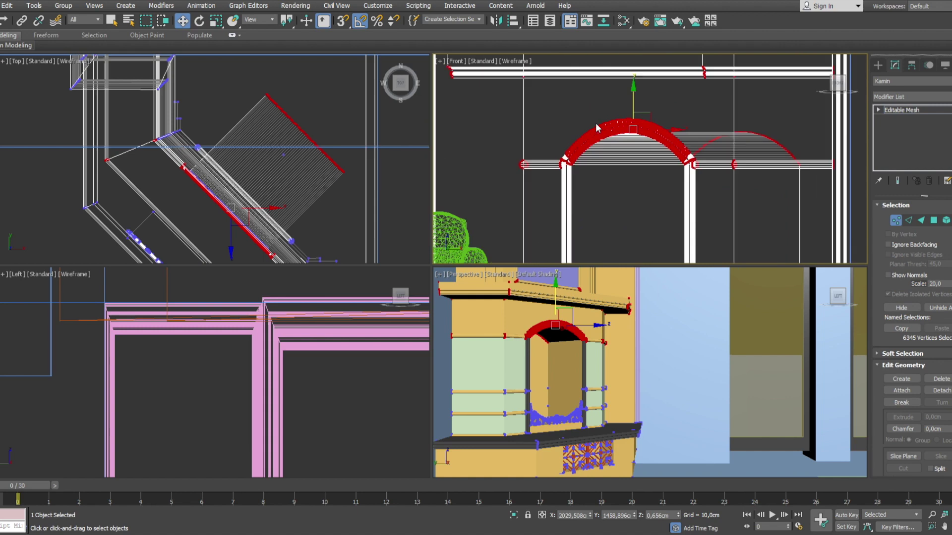
pyautogui.scroll(3, 580, 397)
# - Move the arch vertices, exit sub-object level, and start a line along the wall
pyautogui.click(580, 397)
pyautogui.scroll(-5, 578, 159)
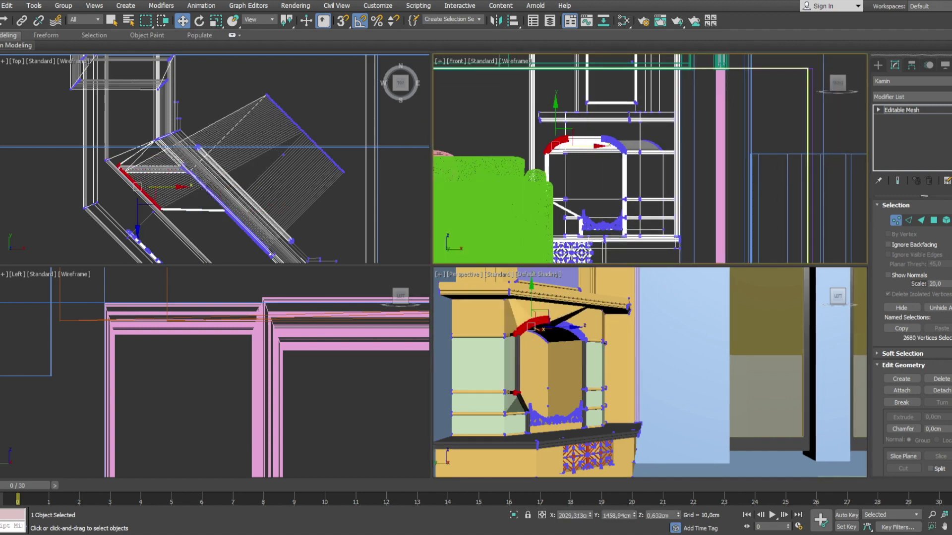
pyautogui.click(902, 110)
pyautogui.click(878, 65)
pyautogui.click(902, 137)
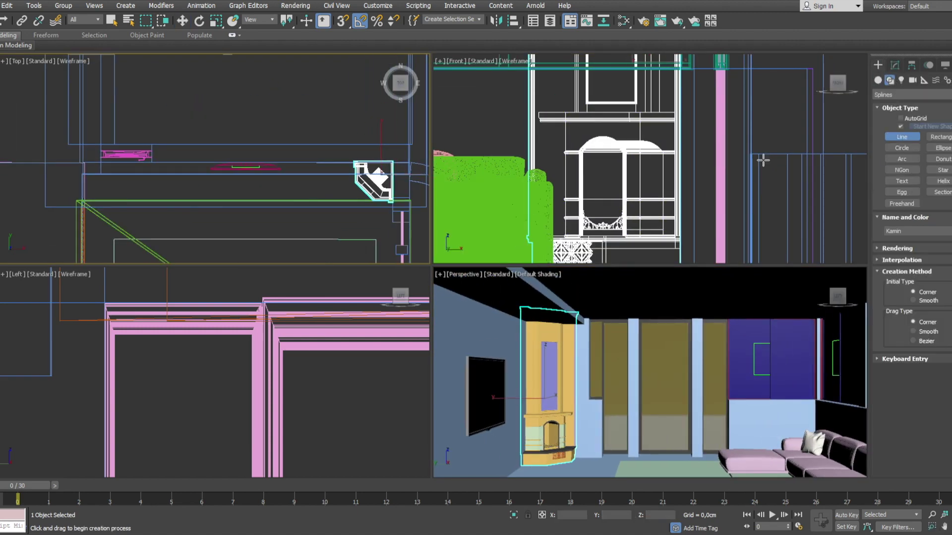
# - Close the wall outline and extrude it into a thin 0,07cm strip
pyautogui.click(410, 198)
pyautogui.click(83, 200)
pyautogui.click(895, 65)
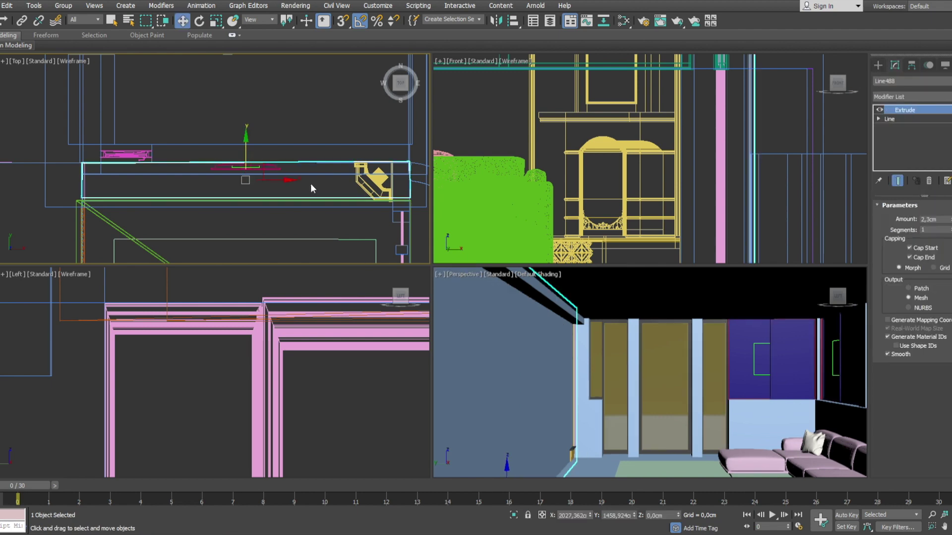
pyautogui.click(935, 219)
pyautogui.scroll(-5, 637, 159)
pyautogui.scroll(5, 638, 159)
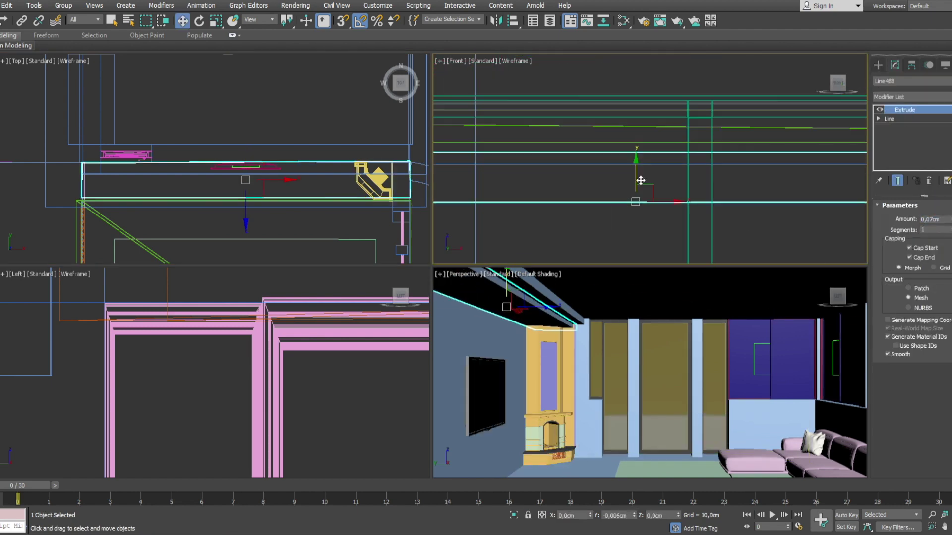
# - Check the extruded trim Line489 in the viewport
pyautogui.click(638, 199)
pyautogui.scroll(2, 654, 378)
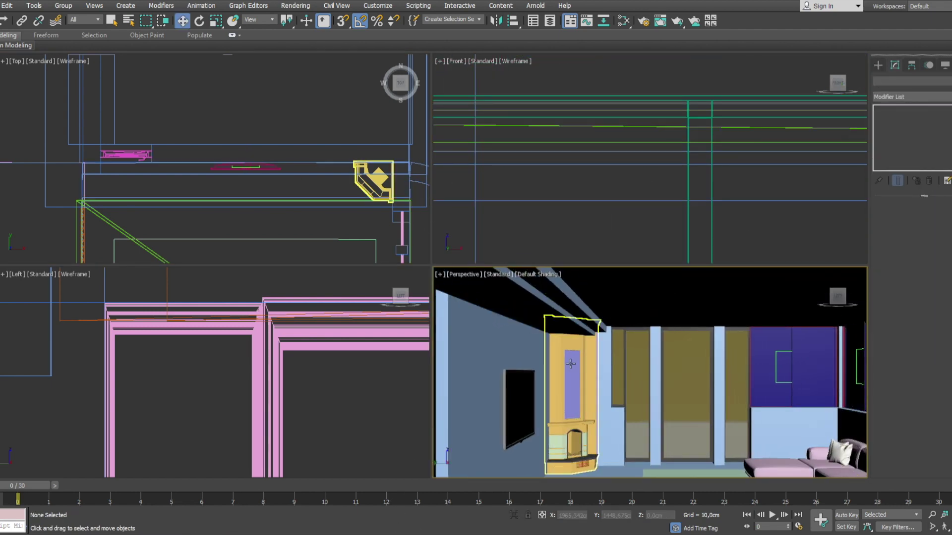
pyautogui.click(417, 164)
pyautogui.scroll(2, 330, 106)
pyautogui.scroll(3, 782, 195)
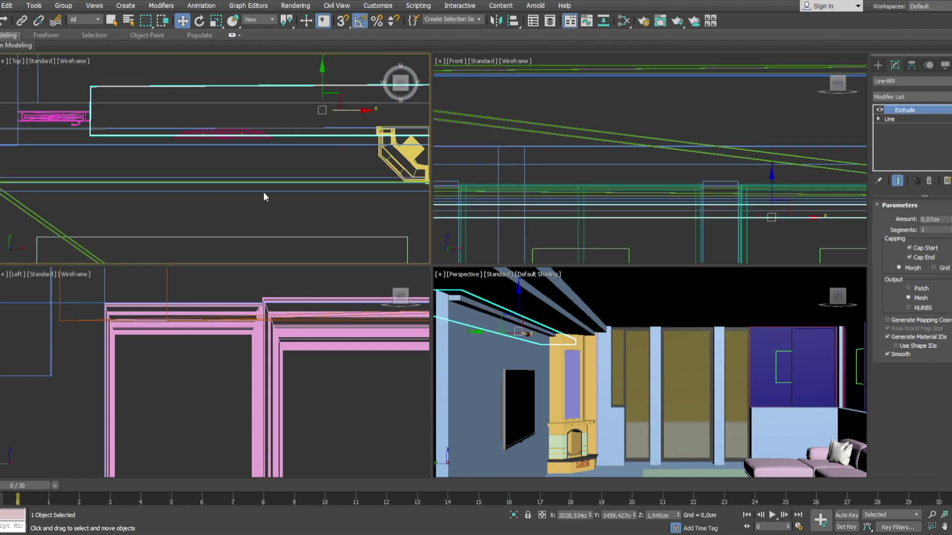
# - Select trim Line403, then the curved outline Line490 in an enlarged Top view
pyautogui.click(212, 172)
pyautogui.press('z')
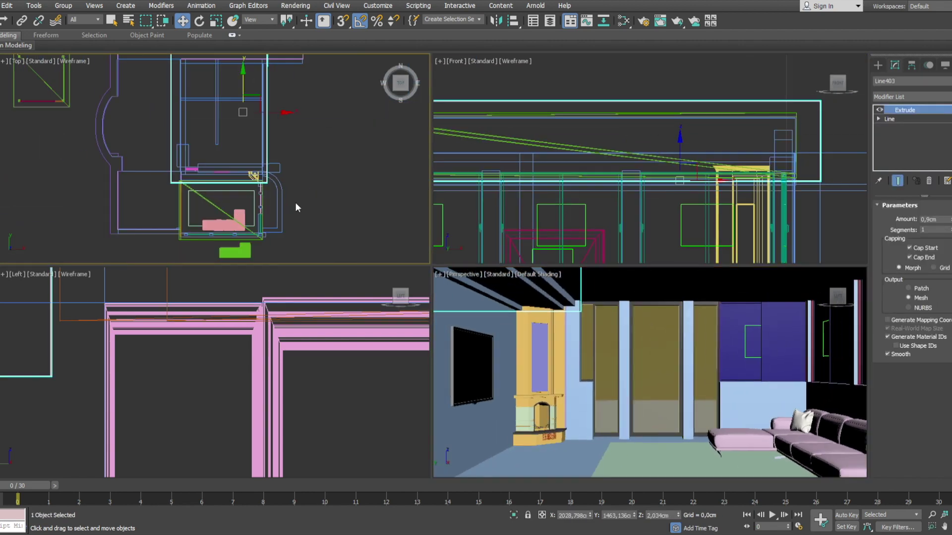
pyautogui.scroll(2, 258, 158)
pyautogui.click(335, 144)
pyautogui.hotkey('alt', 'w')
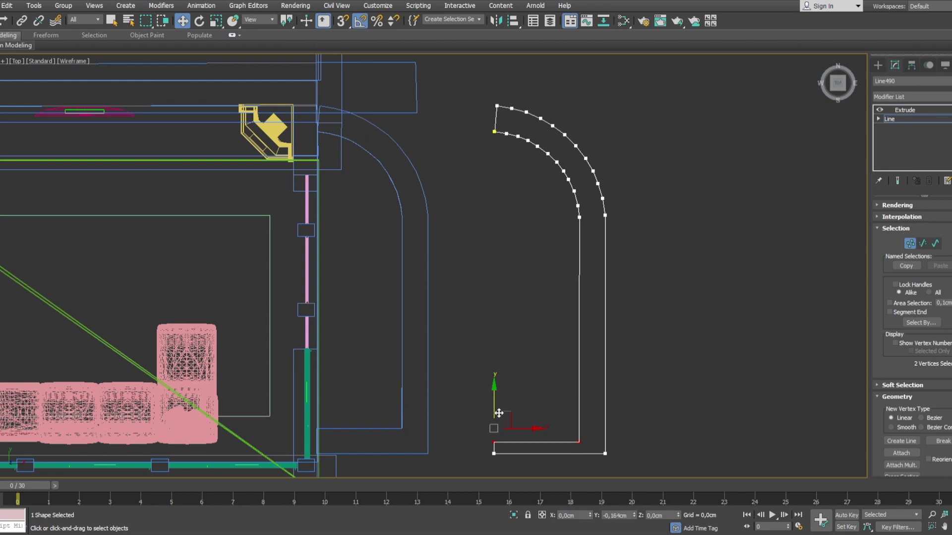
# - Select and move vertices at the end of Line490 to follow the curved wall
pyautogui.scroll(4, 571, 168)
pyautogui.scroll(-2, 550, 137)
pyautogui.click(598, 332)
pyautogui.moveTo(504, 287); pyautogui.dragTo(480, 254)
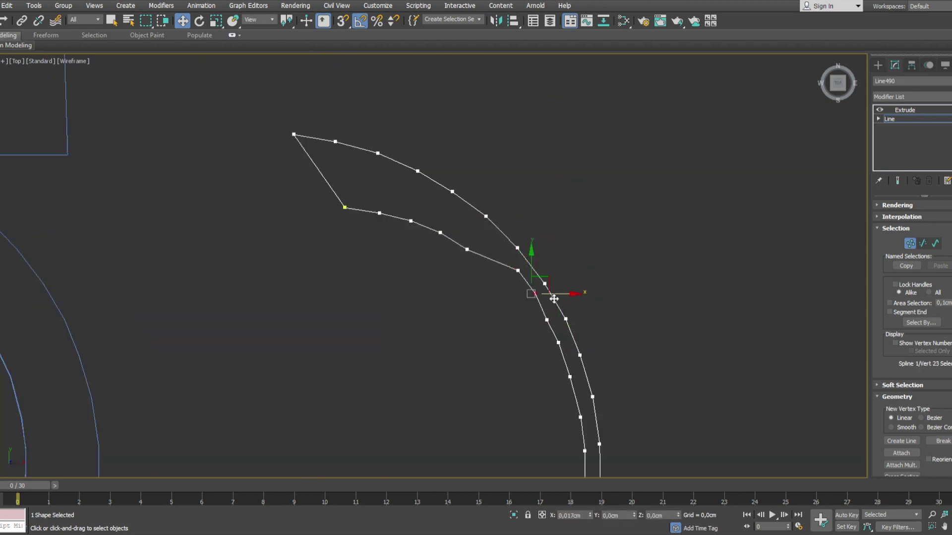
pyautogui.moveTo(576, 383); pyautogui.dragTo(514, 352)
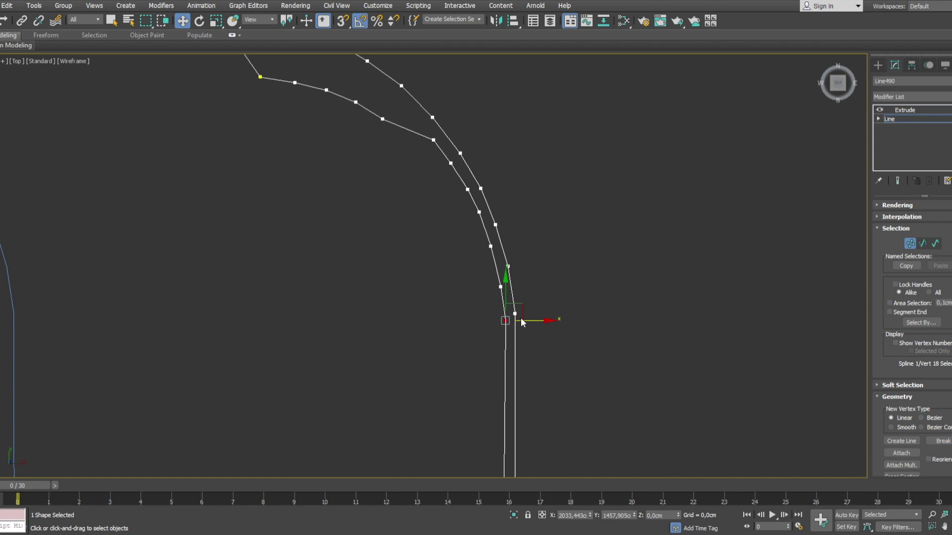
pyautogui.scroll(3, 521, 323)
pyautogui.scroll(-5, 549, 402)
pyautogui.click(474, 281)
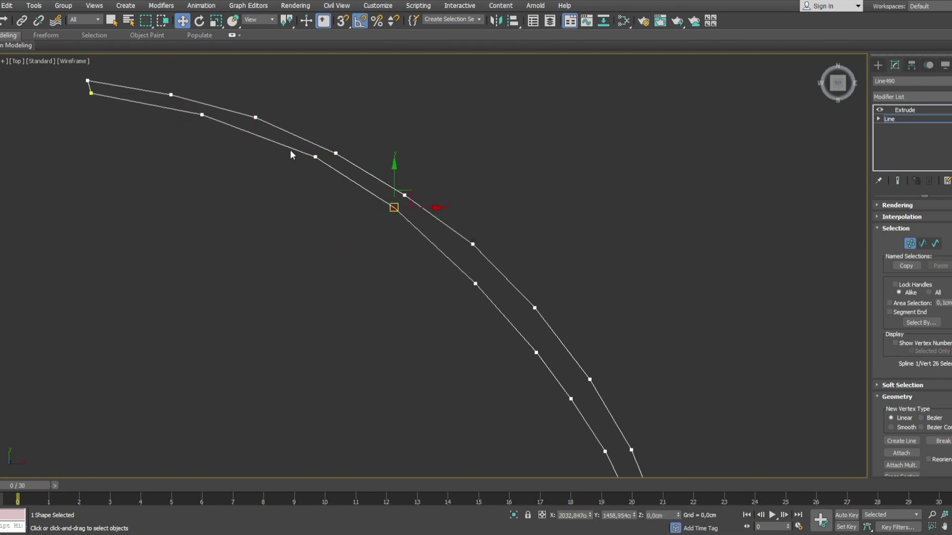
pyautogui.press('z')
# - Re-enter vertex level and select the curve's two end vertices in the Top view
pyautogui.hotkey('alt', 'w')
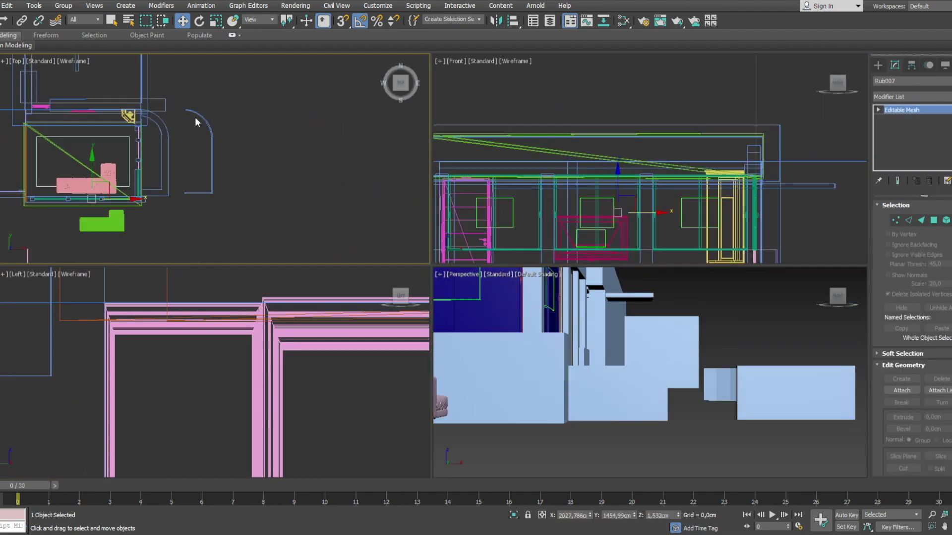
pyautogui.scroll(3, 159, 187)
pyautogui.press('1')
pyautogui.scroll(4, 138, 98)
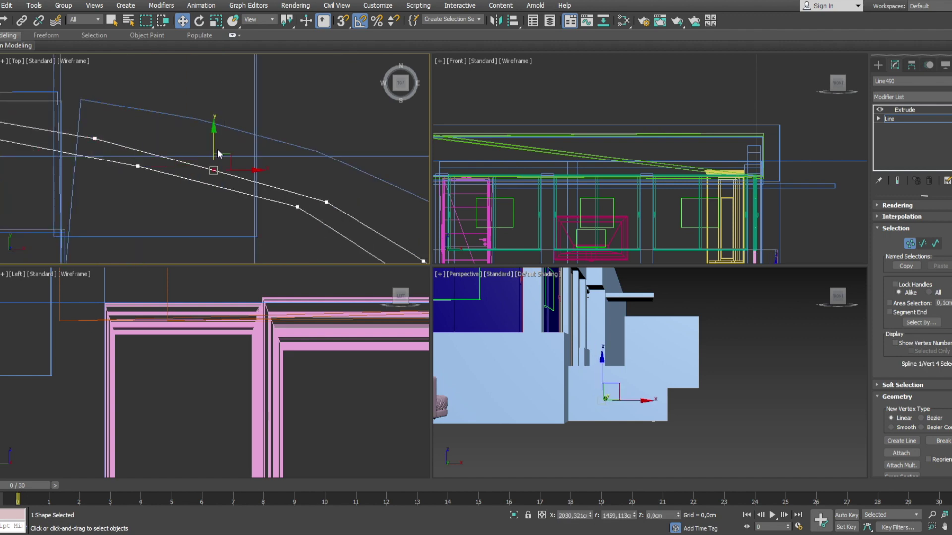
pyautogui.hotkey('alt', 'w')
pyautogui.moveTo(592, 342); pyautogui.dragTo(631, 369)
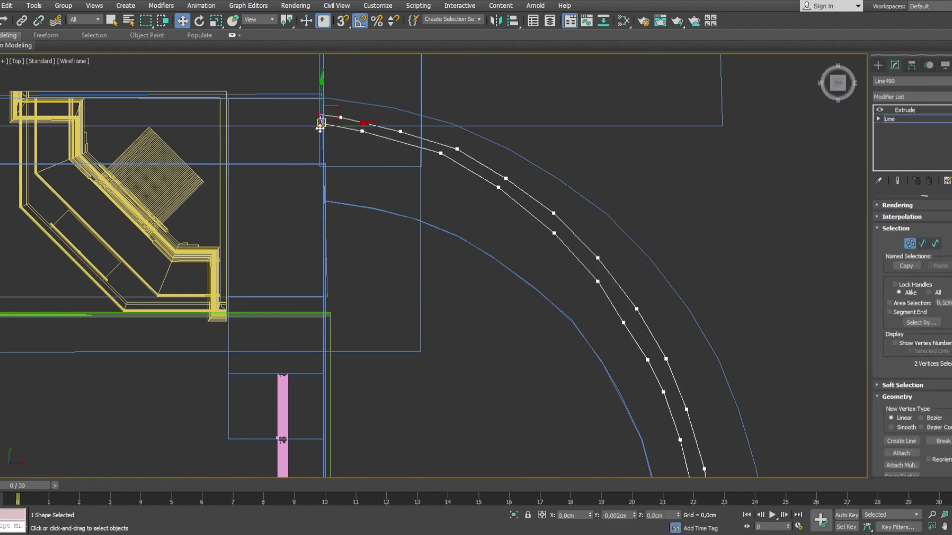
# - Adjust the curve's end vertex and pan down the arc to the lower vertices
pyautogui.scroll(3, 320, 128)
pyautogui.scroll(-3, 347, 132)
pyautogui.click(402, 141)
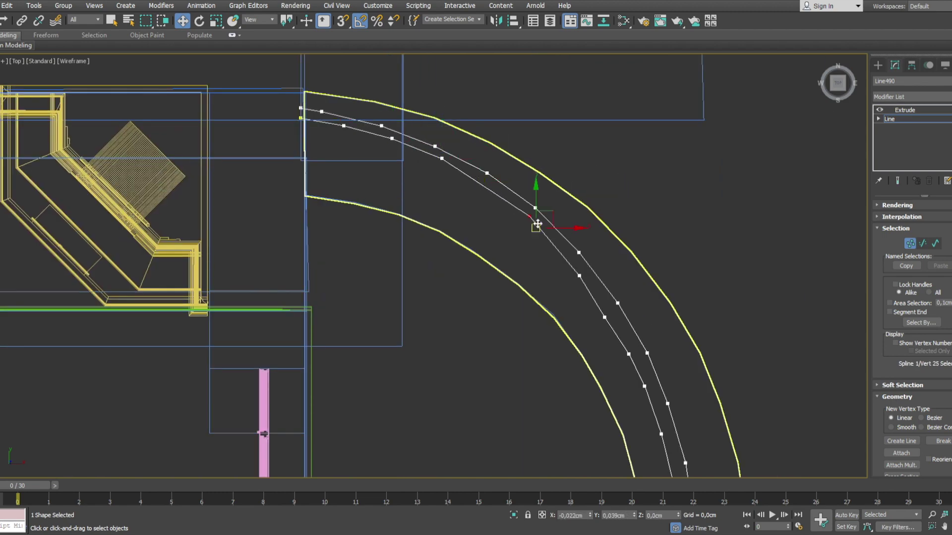
pyautogui.moveTo(573, 246); pyautogui.dragTo(531, 209, button='middle')
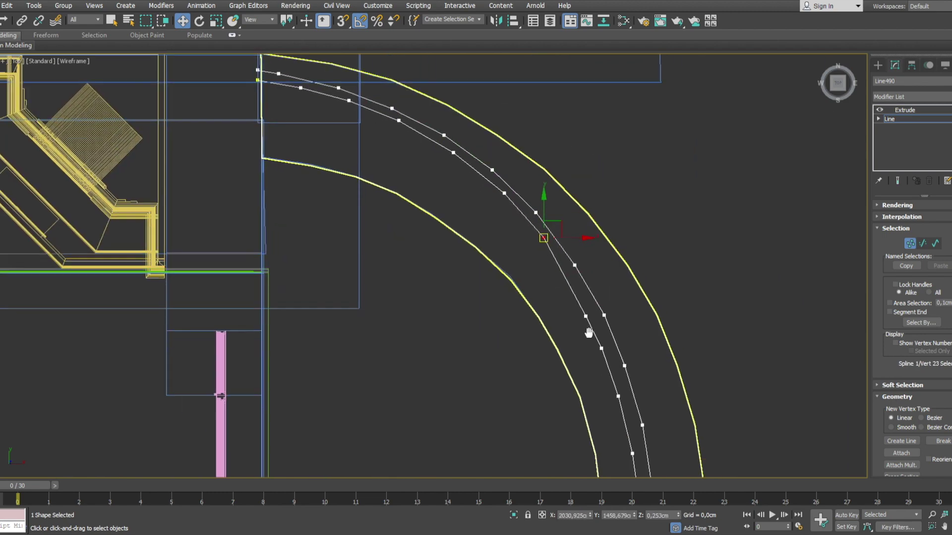
pyautogui.moveTo(625, 407); pyautogui.dragTo(601, 338, button='middle')
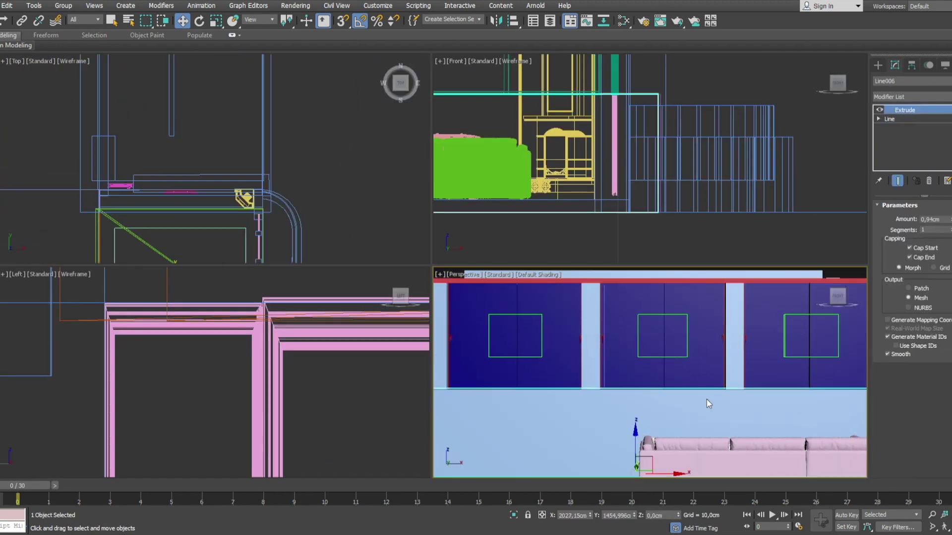
pyautogui.click(689, 333)
pyautogui.click(808, 326)
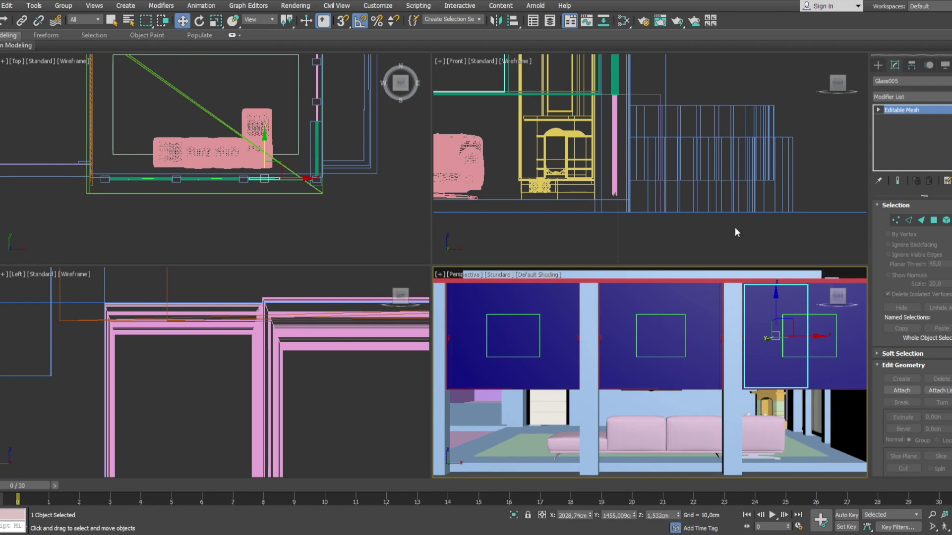
pyautogui.keyDown('ctrl'); pyautogui.click(829, 397); pyautogui.keyUp('ctrl')
pyautogui.click(579, 395)
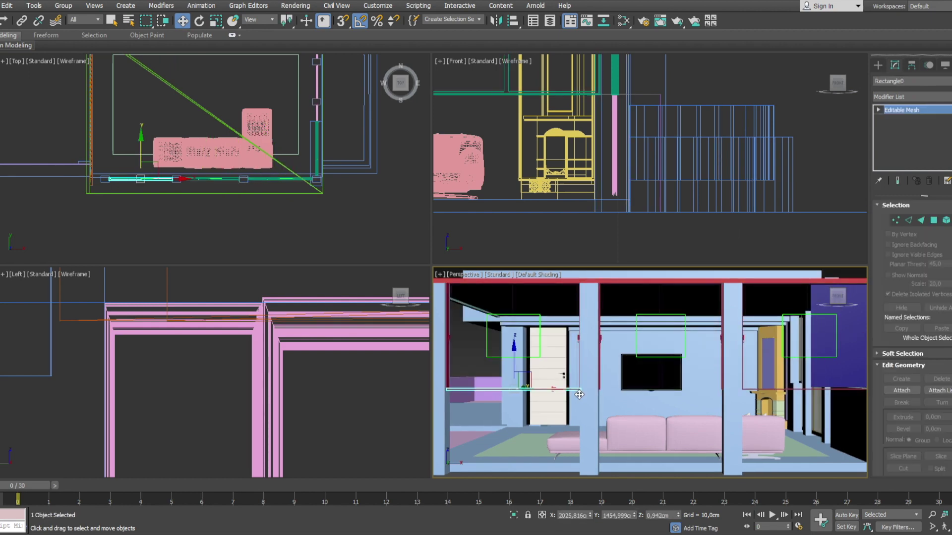
pyautogui.click(555, 384)
pyautogui.press('z')
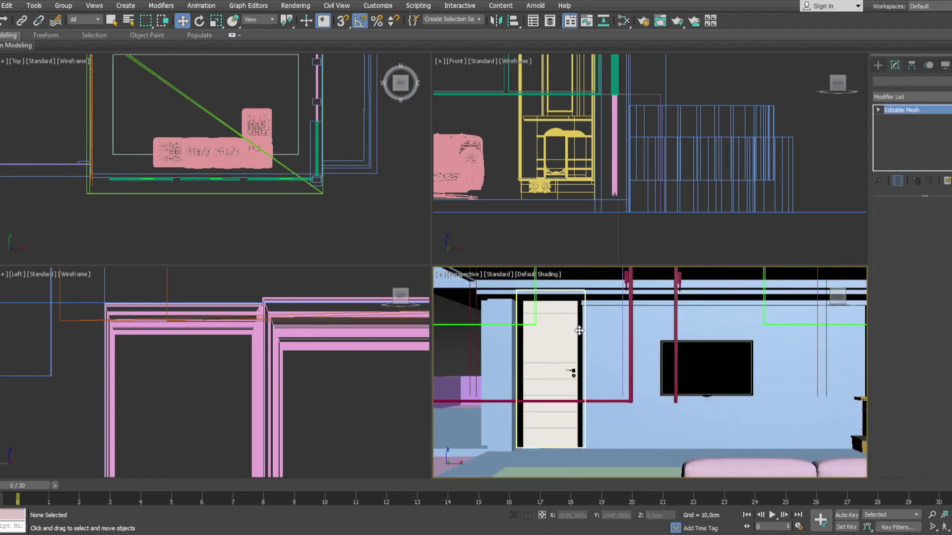
pyautogui.rightClick(351, 200)
pyautogui.press('z')
pyautogui.rightClick(597, 187)
pyautogui.press('z')
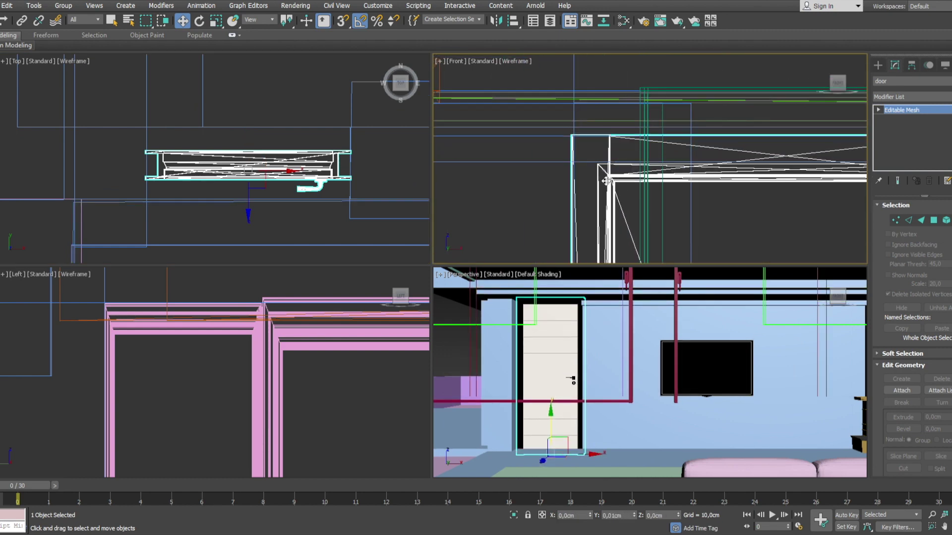
pyautogui.scroll(3, 597, 187)
pyautogui.scroll(-5, 597, 187)
pyautogui.scroll(-5, 644, 372)
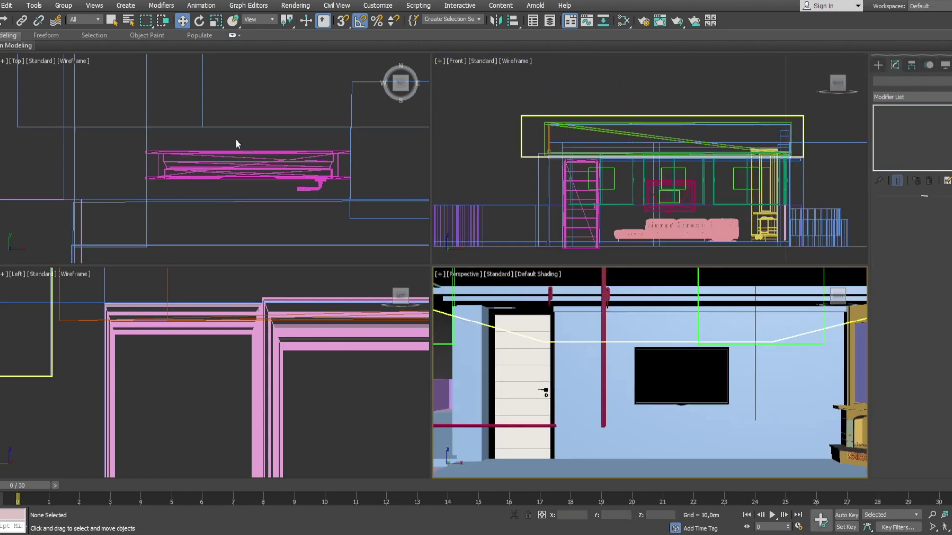
pyautogui.scroll(-3, 236, 144)
pyautogui.click(672, 371)
pyautogui.scroll(5, 610, 400)
pyautogui.click(610, 400)
pyautogui.scroll(5, 217, 149)
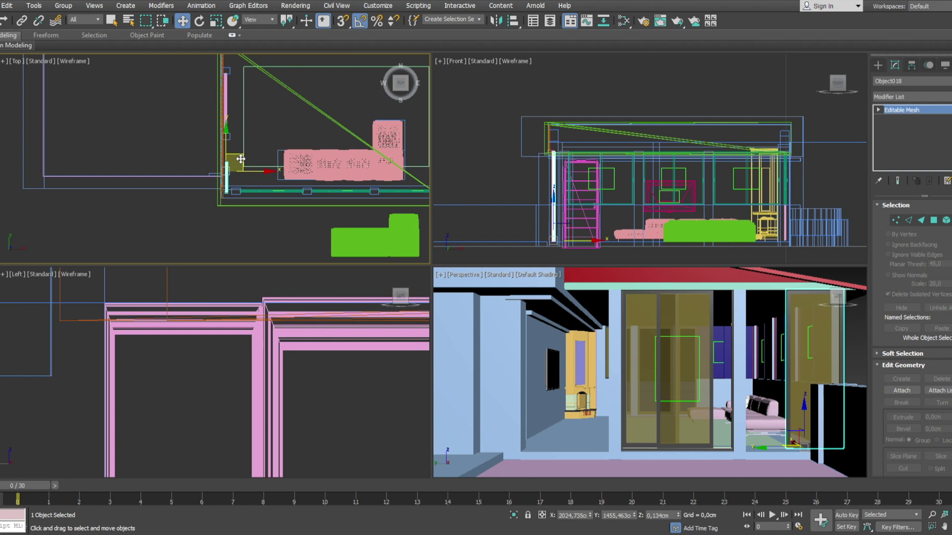
pyautogui.scroll(-3, 645, 371)
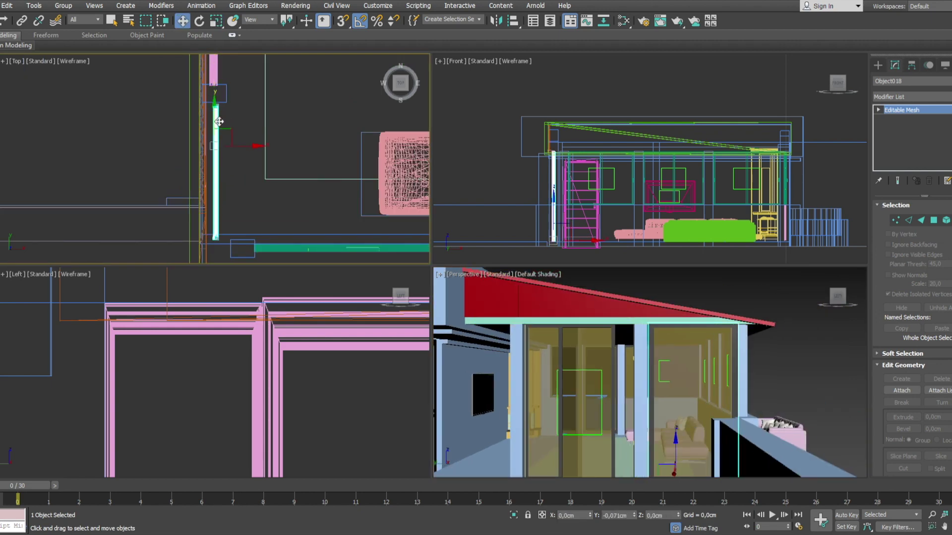
pyautogui.moveTo(238, 224); pyautogui.dragTo(235, 203, button='middle')
pyautogui.scroll(-2, 225, 200)
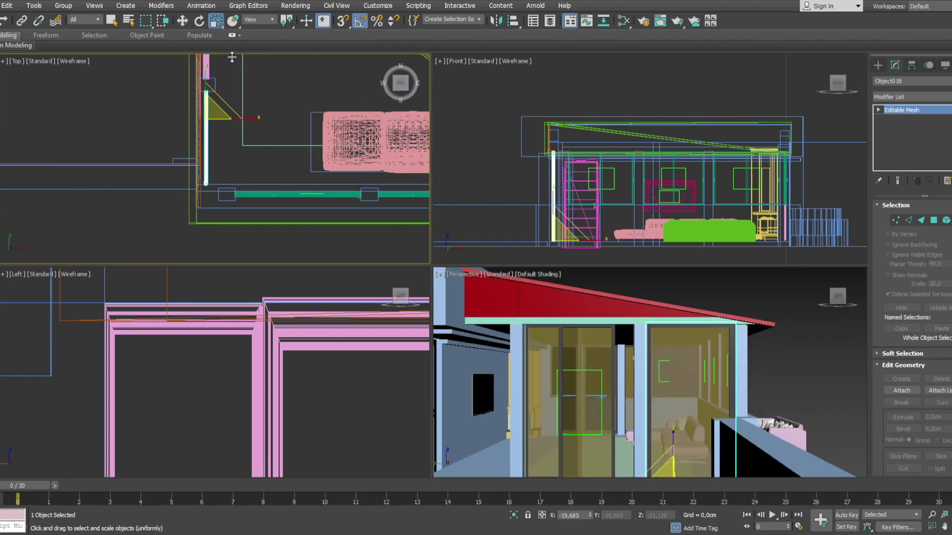
pyautogui.press('w')
pyautogui.scroll(2, 254, 147)
pyautogui.scroll(3, 255, 148)
pyautogui.scroll(2, 255, 147)
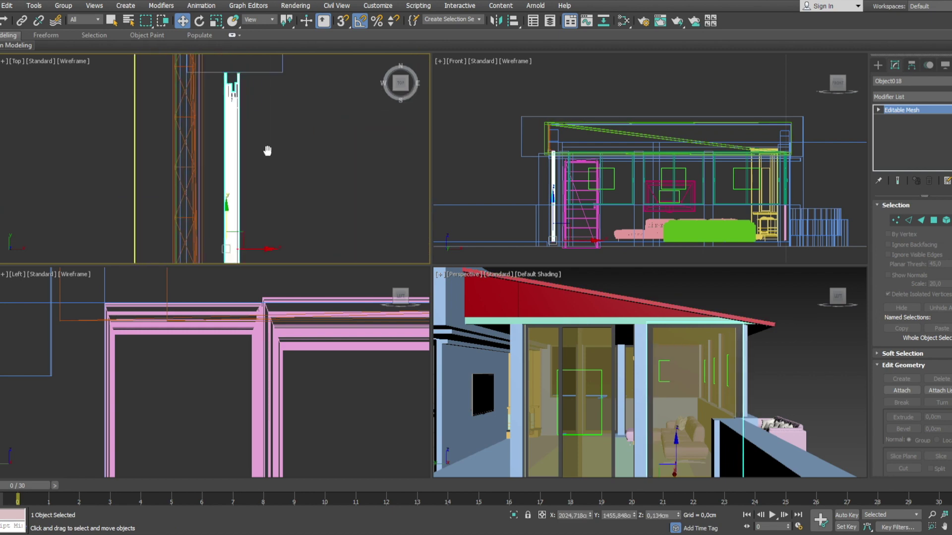
pyautogui.scroll(-4, 266, 179)
pyautogui.click(278, 184)
pyautogui.press('r')
pyautogui.scroll(4, 286, 188)
pyautogui.moveTo(287, 188); pyautogui.dragTo(284, 86, button='middle')
pyautogui.scroll(-2, 281, 96)
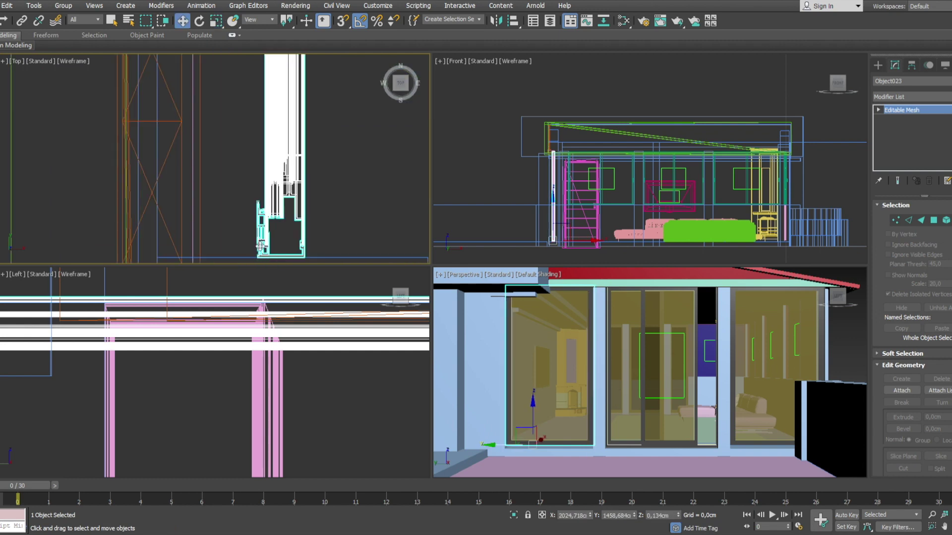
pyautogui.moveTo(278, 124); pyautogui.dragTo(315, 169, button='middle')
pyautogui.click(315, 169)
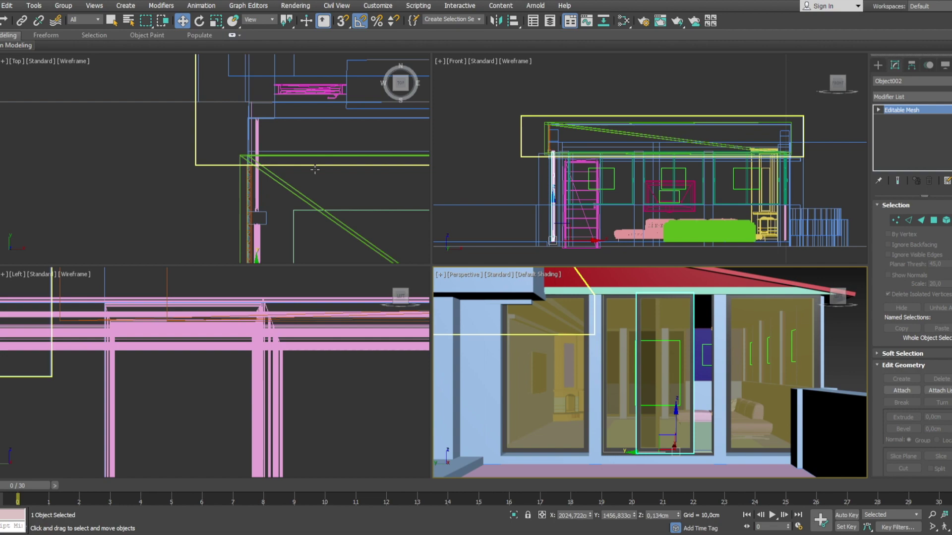
pyautogui.scroll(-3, 656, 191)
pyautogui.scroll(-2, 597, 175)
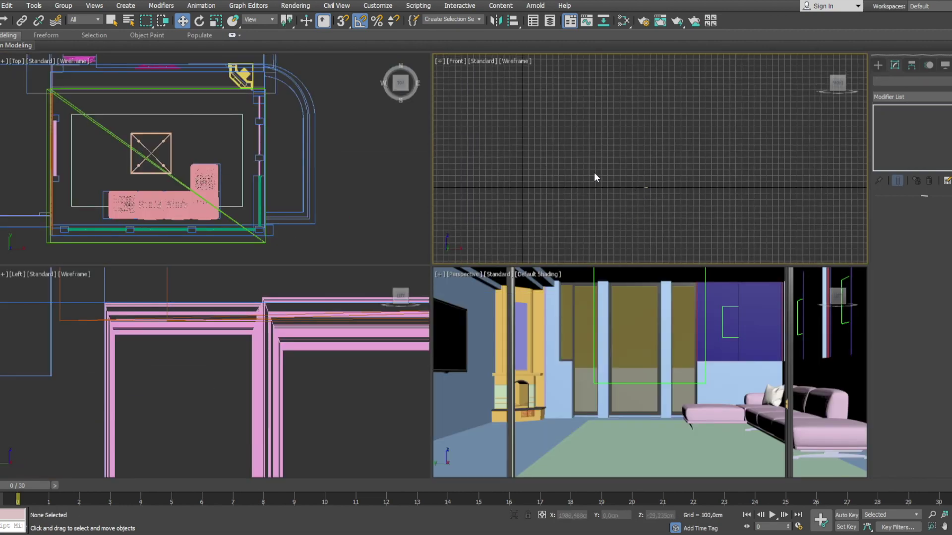
# - Select the two parts of the square coffee table on the rug
pyautogui.scroll(3, 630, 184)
pyautogui.click(151, 153)
pyautogui.scroll(2, 145, 181)
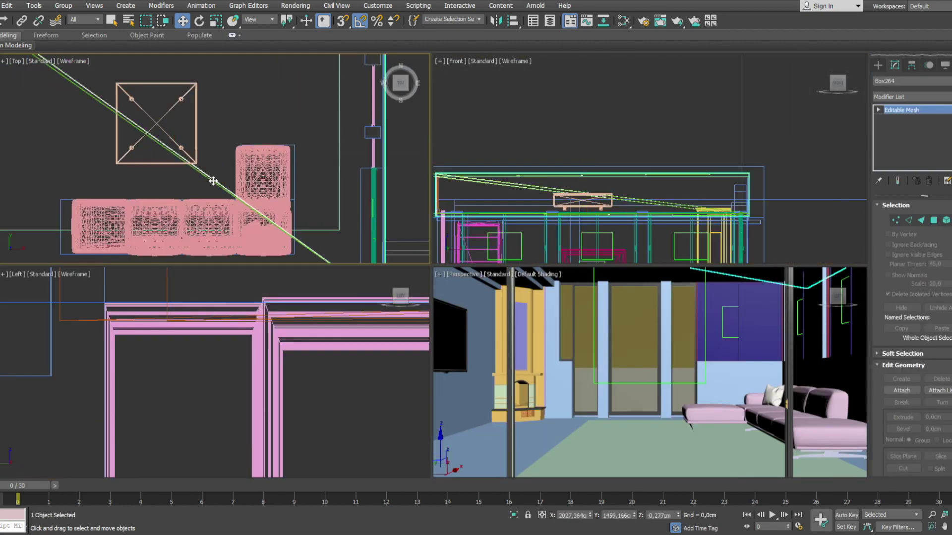
pyautogui.scroll(-2, 211, 167)
pyautogui.keyDown('ctrl'); pyautogui.click(172, 135); pyautogui.keyUp('ctrl')
pyautogui.scroll(4, 510, 169)
pyautogui.scroll(3, 510, 169)
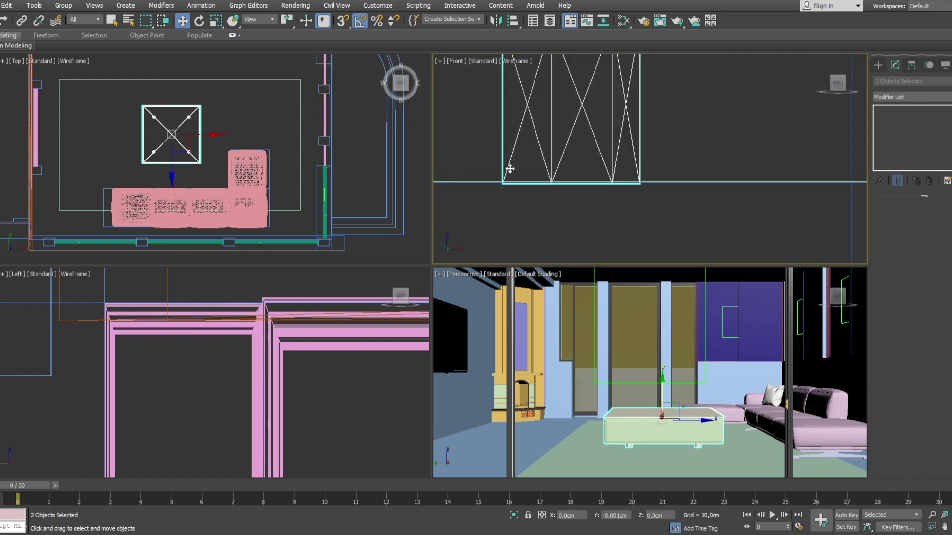
pyautogui.click(280, 129)
# - In the maximized Top view, select all and scale the objects
pyautogui.hotkey('alt', 'w')
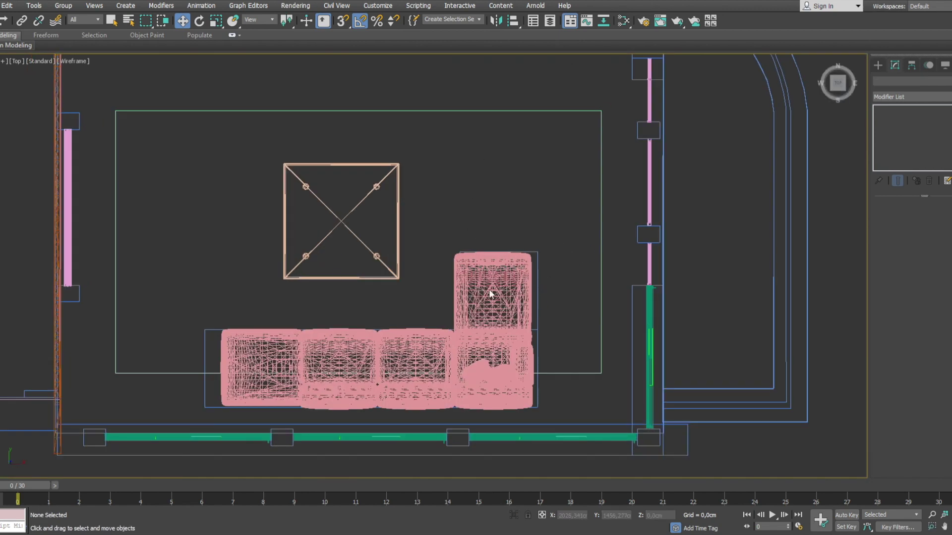
pyautogui.scroll(-5, 518, 266)
pyautogui.hotkey('ctrl', 'a')
pyautogui.scroll(4, 478, 251)
pyautogui.press('r')
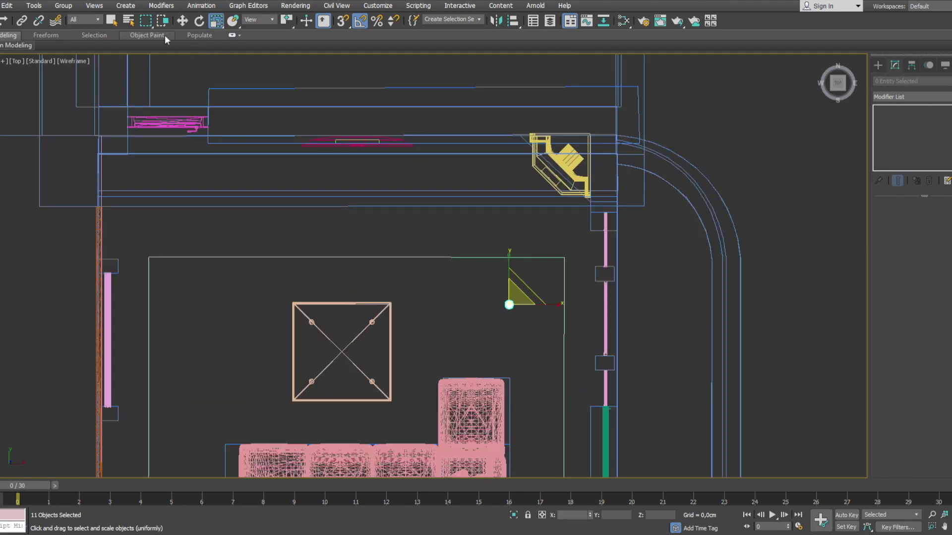
pyautogui.scroll(-3, 447, 248)
# - Reposition the objects with Select and Move, maximizing the plan view again
pyautogui.hotkey('alt', 'w')
pyautogui.scroll(3, 644, 149)
pyautogui.press('w')
pyautogui.scroll(-3, 184, 294)
pyautogui.hotkey('alt', 'w')
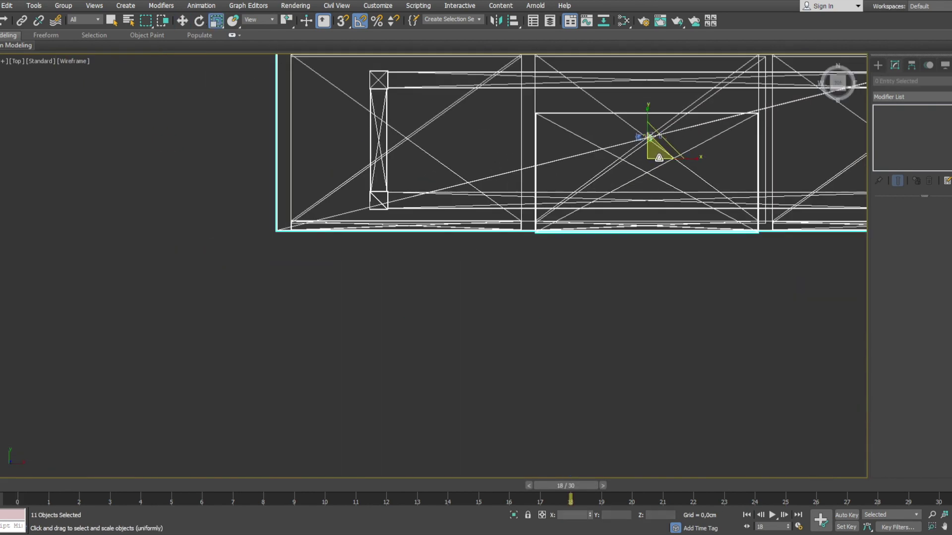
# - Return to the four-view layout and frame the TV cabinet group, keeping it selected
pyautogui.scroll(-5, 629, 296)
pyautogui.scroll(-5, 532, 261)
pyautogui.scroll(5, 532, 260)
pyautogui.scroll(3, 532, 260)
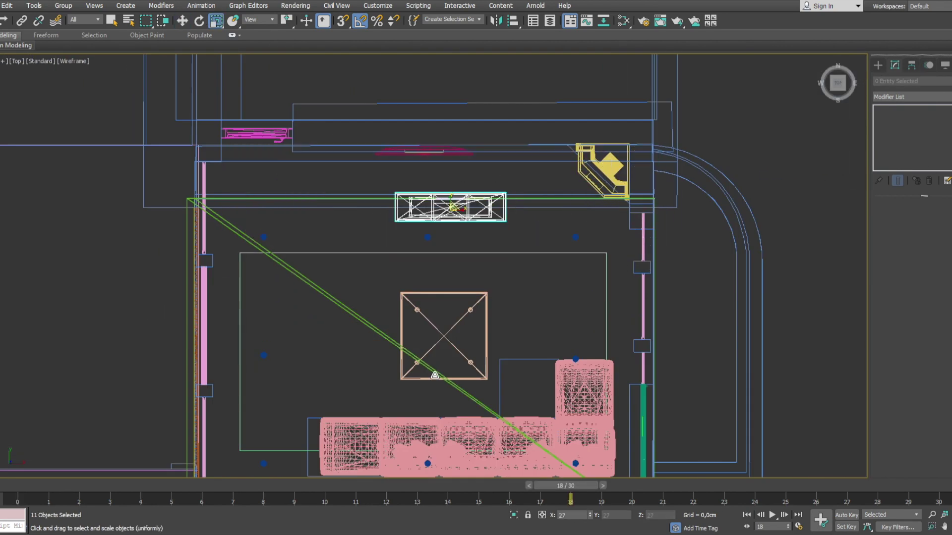
pyautogui.scroll(3, 533, 260)
pyautogui.hotkey('alt', 'w')
pyautogui.press('z')
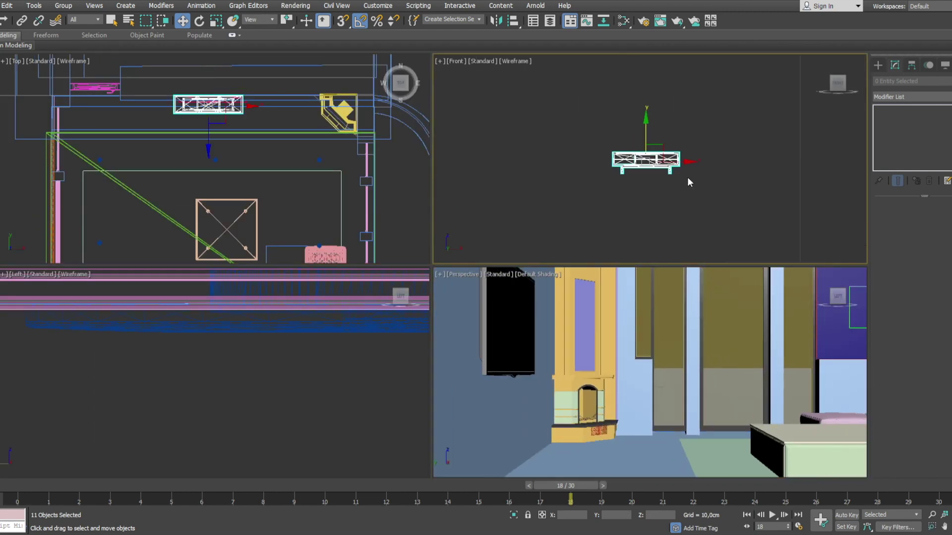
pyautogui.click(785, 146)
pyautogui.hotkey('ctrl', 'z')
pyautogui.scroll(-3, 650, 158)
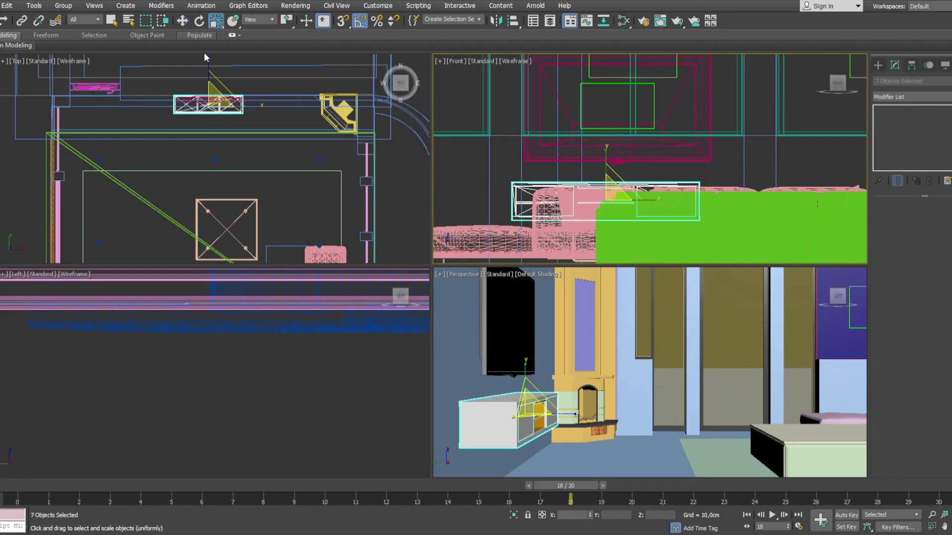
pyautogui.scroll(2, 213, 158)
# - Orbit toward the fireplace wall and shift the ceiling light fittings up the plan
pyautogui.click(590, 412)
pyautogui.keyDown('alt'); pyautogui.moveTo(570, 397); pyautogui.dragTo(590, 412, button='middle'); pyautogui.keyUp('alt')
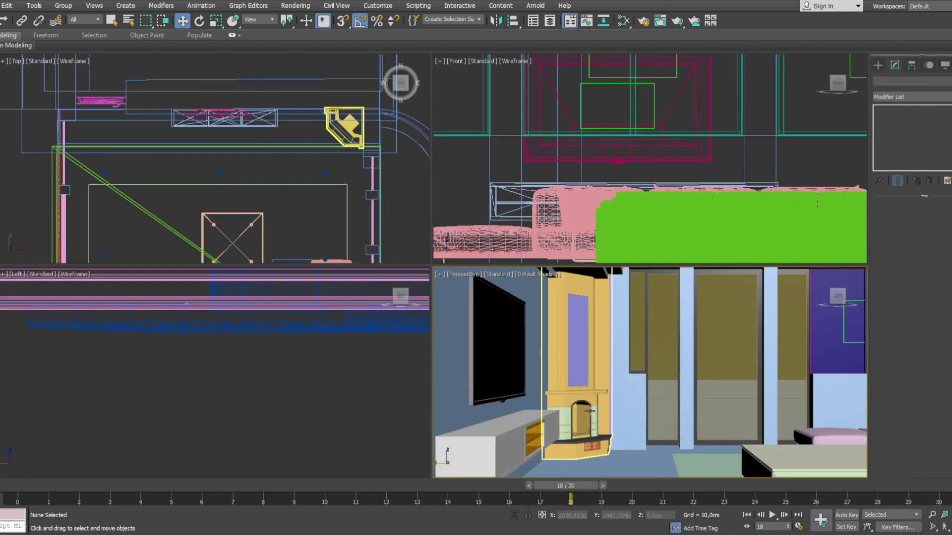
pyautogui.click(249, 228)
pyautogui.moveTo(216, 149); pyautogui.dragTo(216, 110)
pyautogui.scroll(3, 649, 163)
pyautogui.scroll(3, 152, 437)
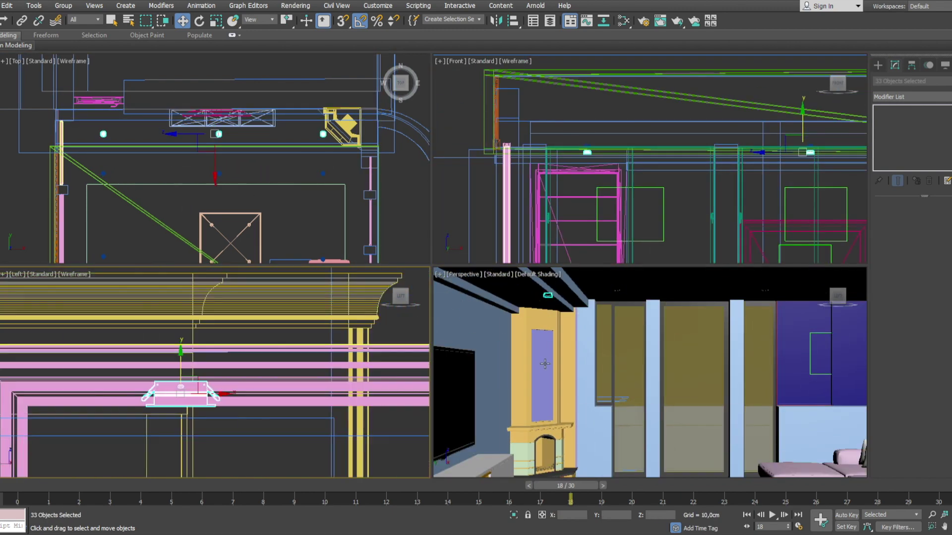
pyautogui.scroll(-3, 151, 436)
pyautogui.scroll(3, 179, 407)
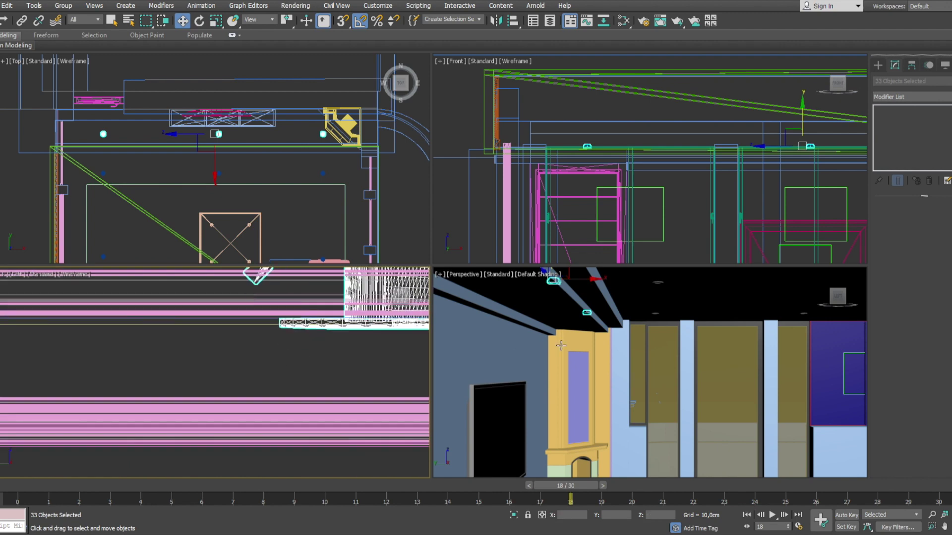
pyautogui.scroll(-4, 208, 384)
pyautogui.scroll(6, 209, 386)
pyautogui.moveTo(495, 347)
pyautogui.mouseDown(button='middle')
pyautogui.moveTo(518, 317)
pyautogui.moveTo(496, 347)
pyautogui.mouseUp(button='middle')
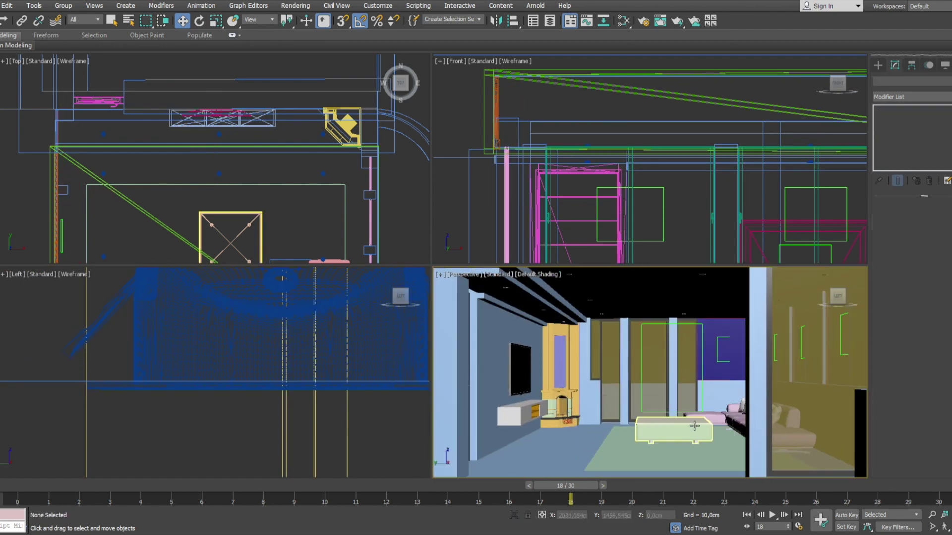
# - Move the armchair group up in the plan view
pyautogui.click(387, 440)
pyautogui.hotkey('alt', 'q')
pyautogui.hotkey('alt', 'q')
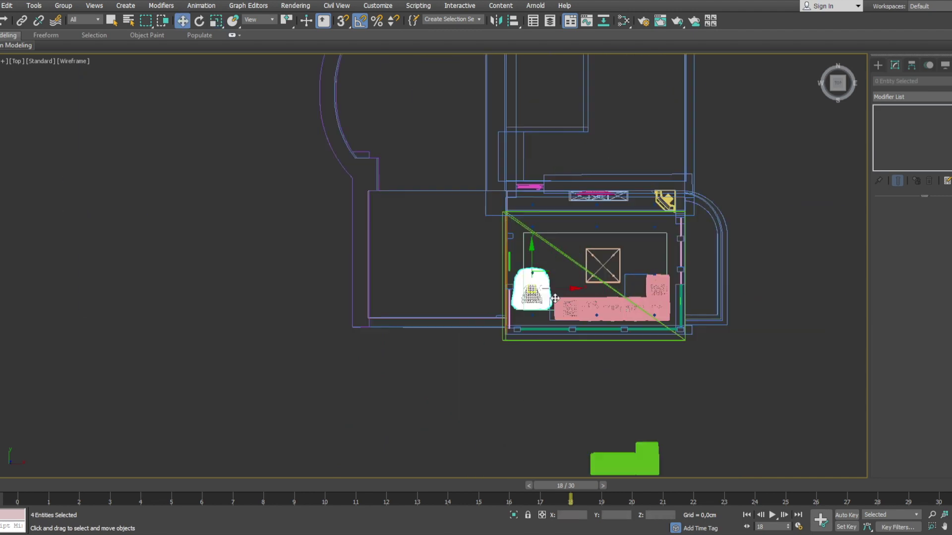
pyautogui.hotkey('alt', 'w')
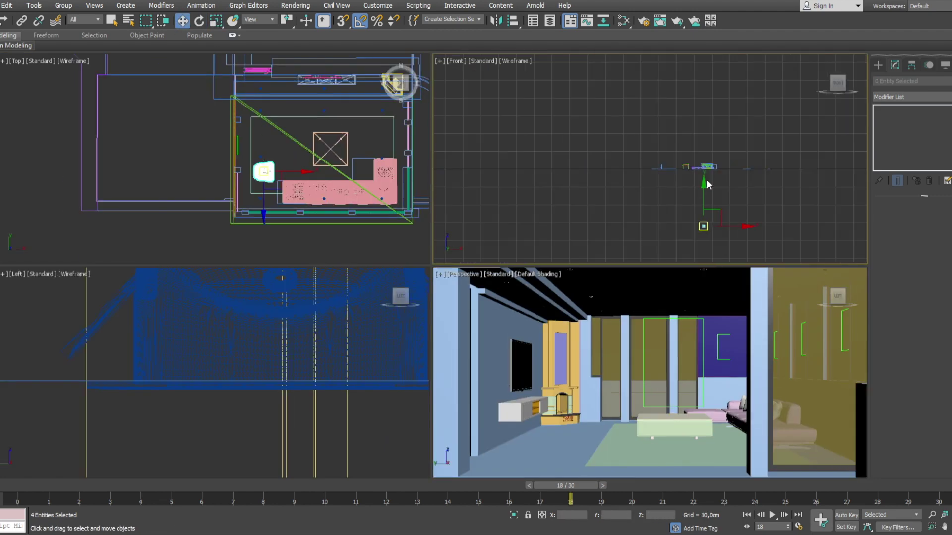
pyautogui.keyDown('shift'); pyautogui.moveTo(268, 147); pyautogui.dragTo(268, 126); pyautogui.keyUp('shift')
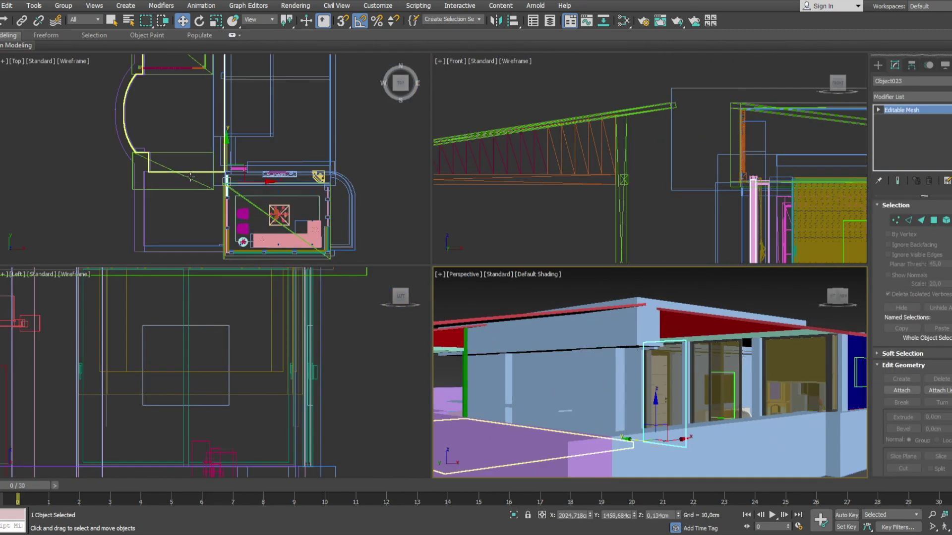
# - Check the roof panel, then isolate the floor-plan spline in a full-screen Top view
pyautogui.keyDown('alt'); pyautogui.moveTo(446, 310); pyautogui.dragTo(521, 347, button='middle'); pyautogui.keyUp('alt')
pyautogui.click(640, 389)
pyautogui.press('z')
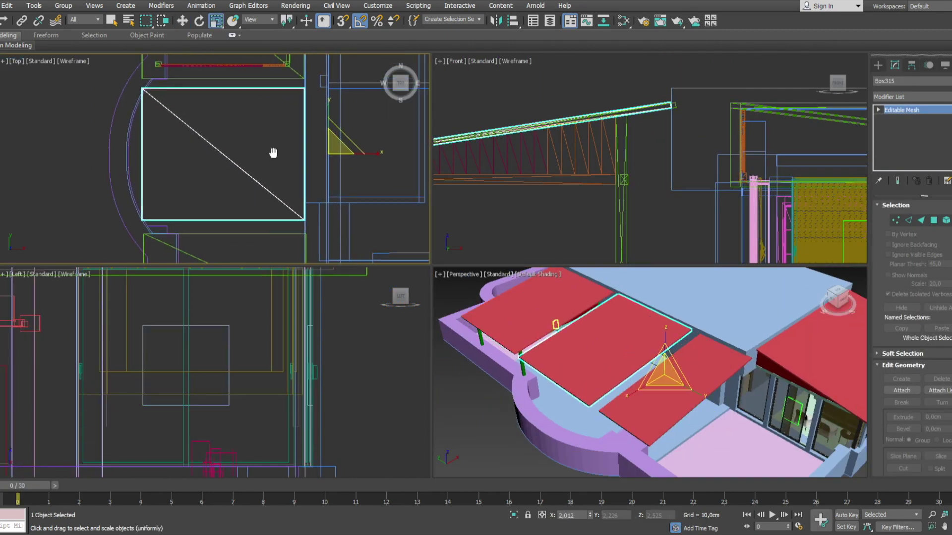
pyautogui.click(234, 160)
pyautogui.hotkey('alt', 'q')
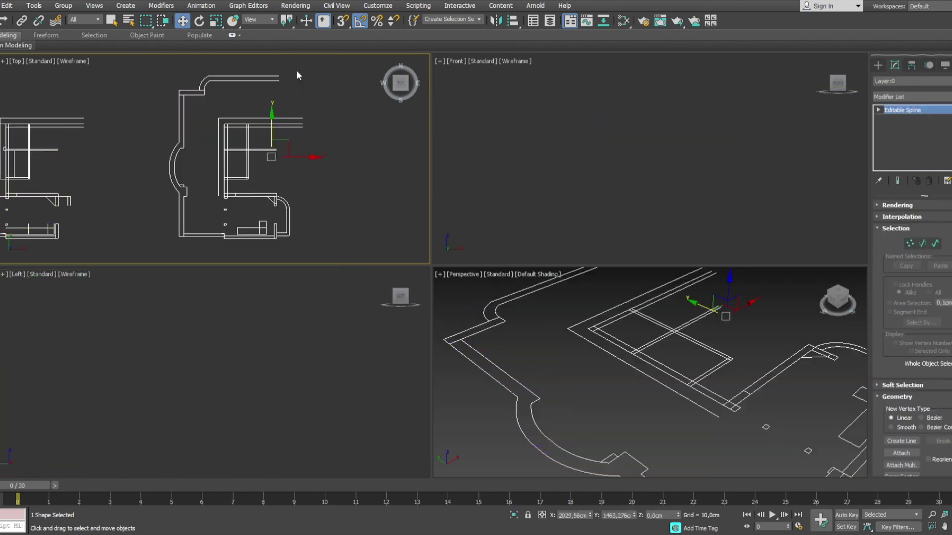
pyautogui.hotkey('alt', 'w')
pyautogui.click(903, 137)
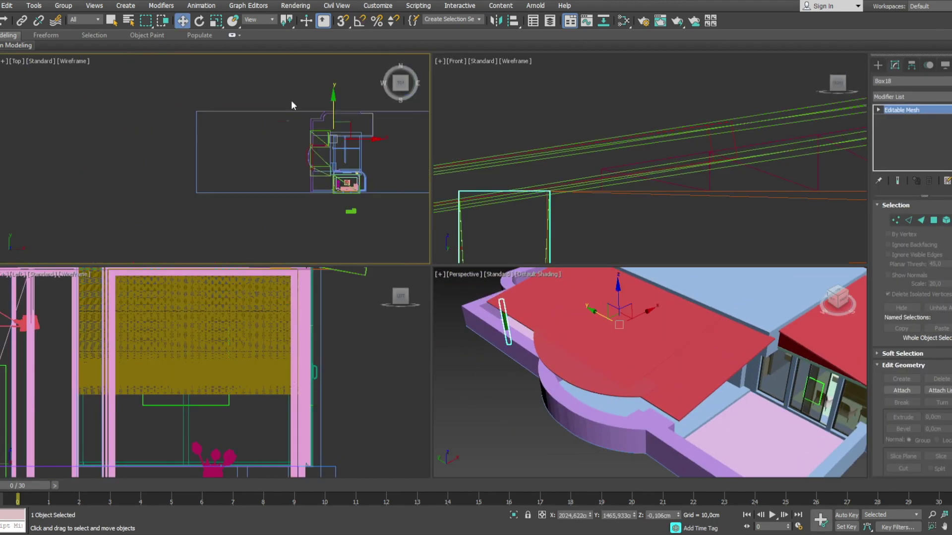
# - Frame the truss and the roof slabs Box314 and Box313 in the views
pyautogui.press('r')
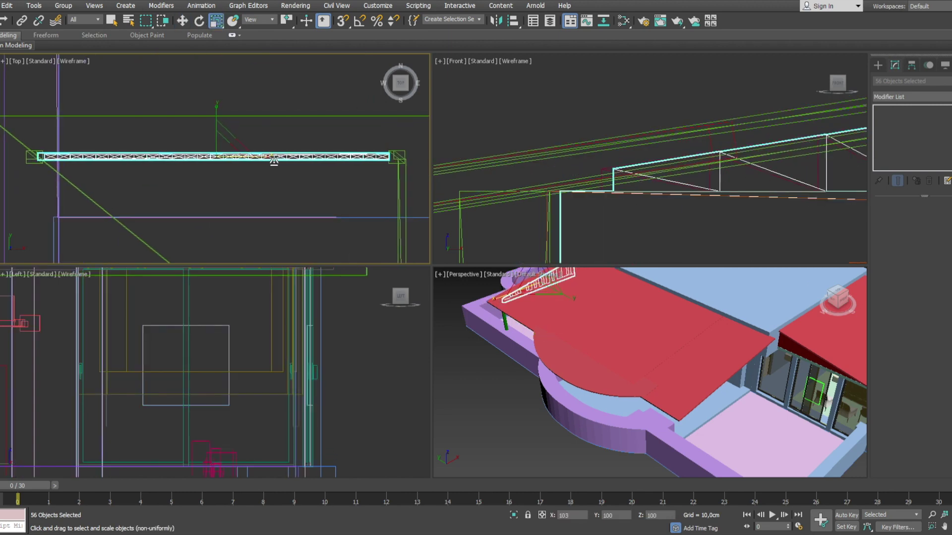
pyautogui.scroll(-5, 255, 157)
pyautogui.scroll(4, 228, 198)
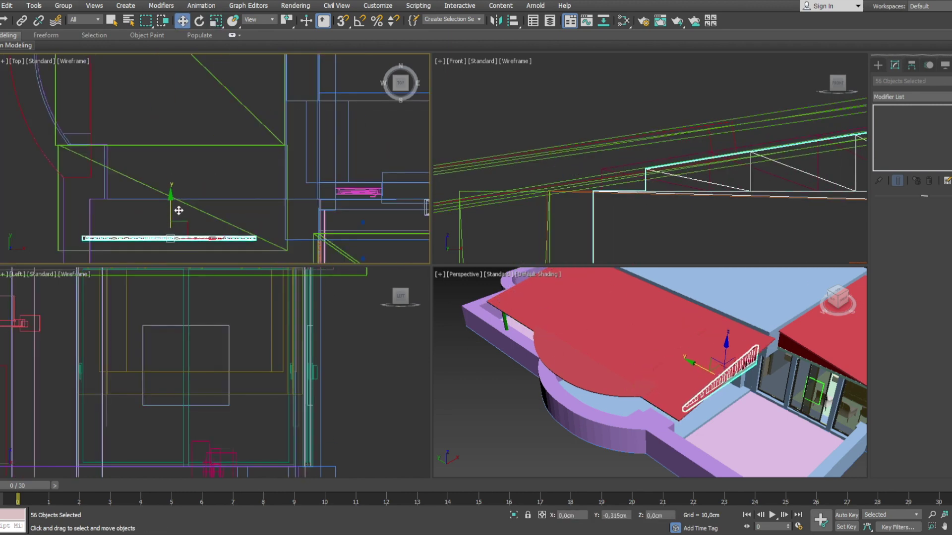
pyautogui.click(187, 217)
pyautogui.press('z')
pyautogui.scroll(-3, 201, 175)
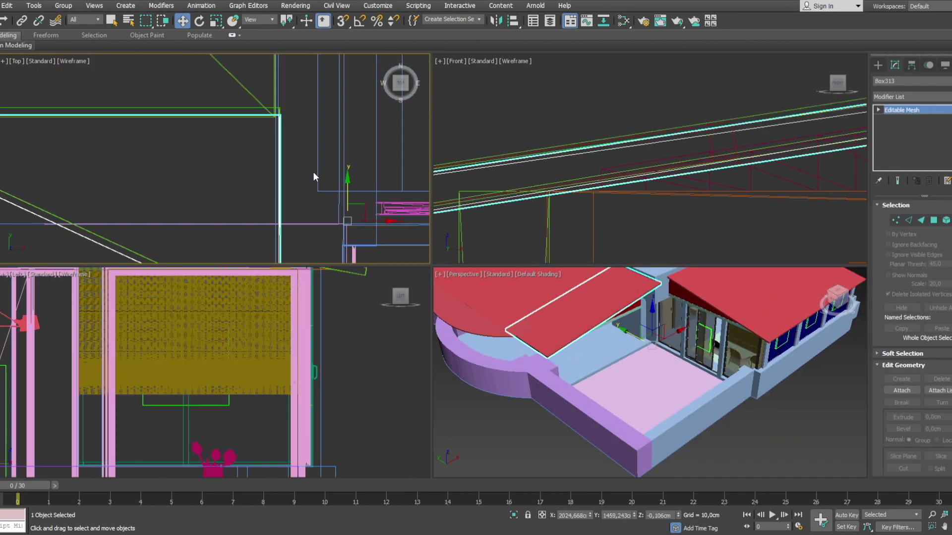
pyautogui.click(198, 139)
pyautogui.press('z')
pyautogui.scroll(2, 198, 142)
pyautogui.scroll(-2, 229, 161)
pyautogui.click(287, 135)
# - Remove the yellow roof object from view
pyautogui.scroll(3, 272, 122)
pyautogui.click(378, 219)
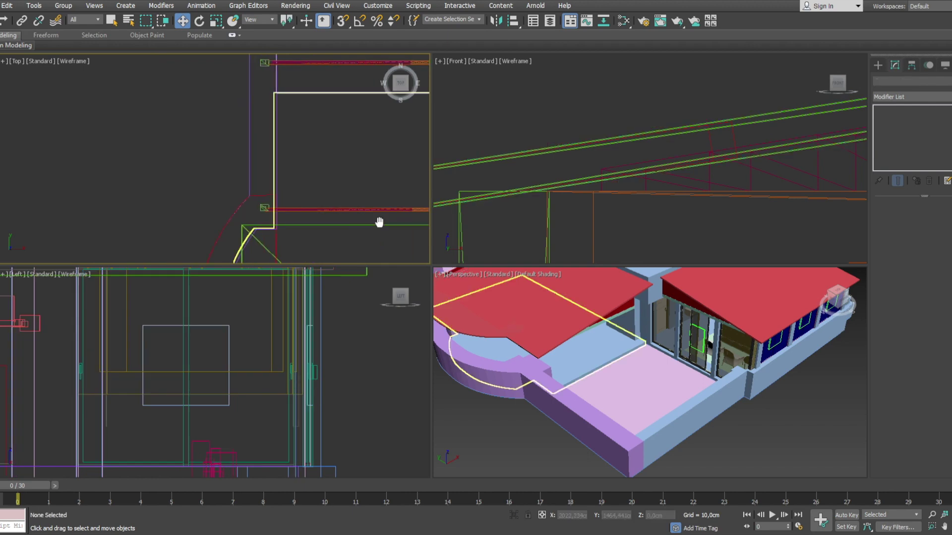
pyautogui.press('Delete')
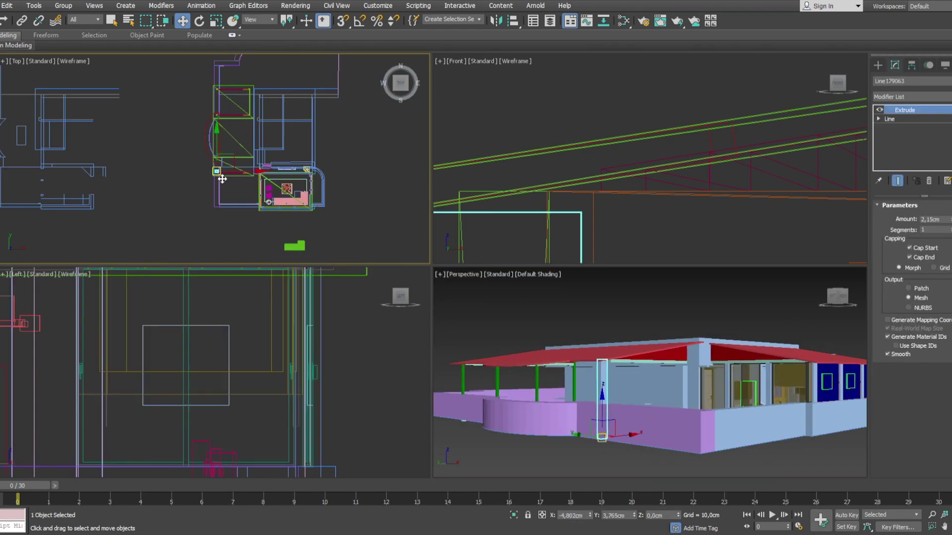
# - Place the column copy and clone the corner column further along the terrace edge
pyautogui.scroll(5, 223, 180)
pyautogui.scroll(-3, 222, 211)
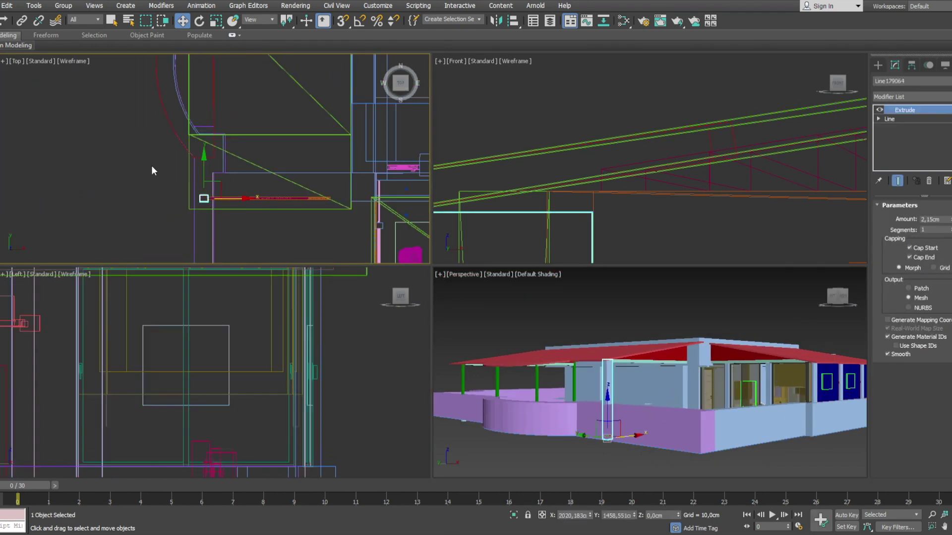
pyautogui.keyDown('shift'); pyautogui.moveTo(222, 211); pyautogui.dragTo(265, 200); pyautogui.keyUp('shift')
pyautogui.scroll(-3, 238, 193)
pyautogui.scroll(2, 208, 184)
pyautogui.click(209, 185)
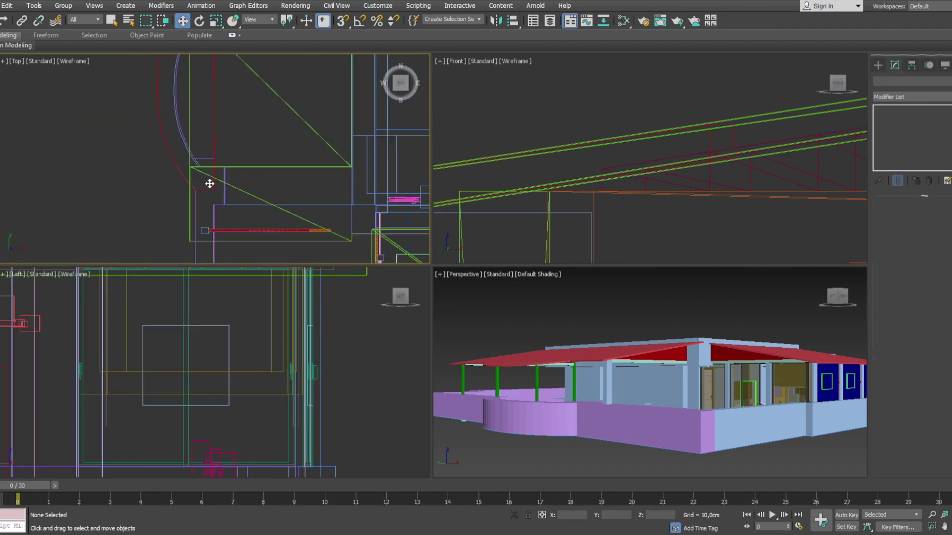
pyautogui.click(202, 232)
pyautogui.keyDown('shift'); pyautogui.moveTo(202, 234); pyautogui.dragTo(208, 159); pyautogui.keyUp('shift')
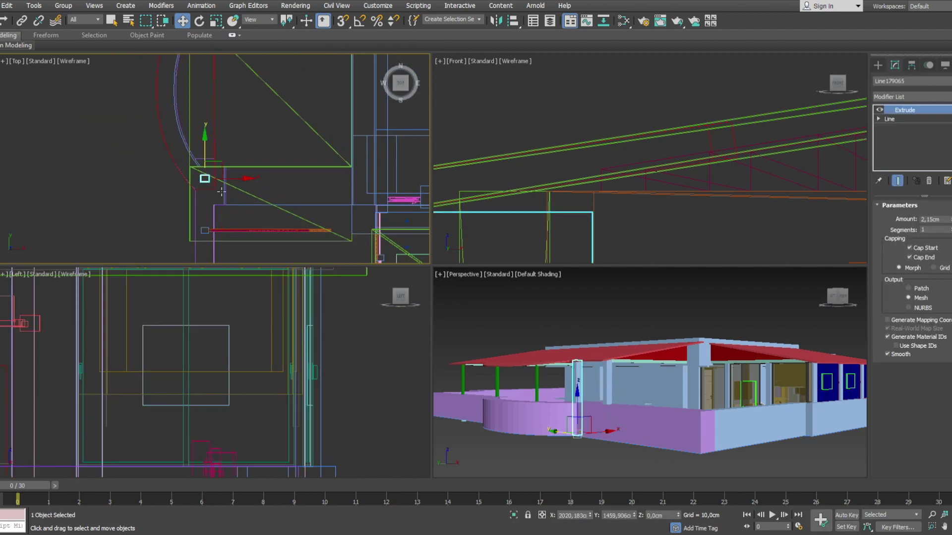
# - Add another column copy and shift the newest one further up the terrace edge
pyautogui.keyDown('shift'); pyautogui.moveTo(171, 121); pyautogui.dragTo(203, 131); pyautogui.keyUp('shift')
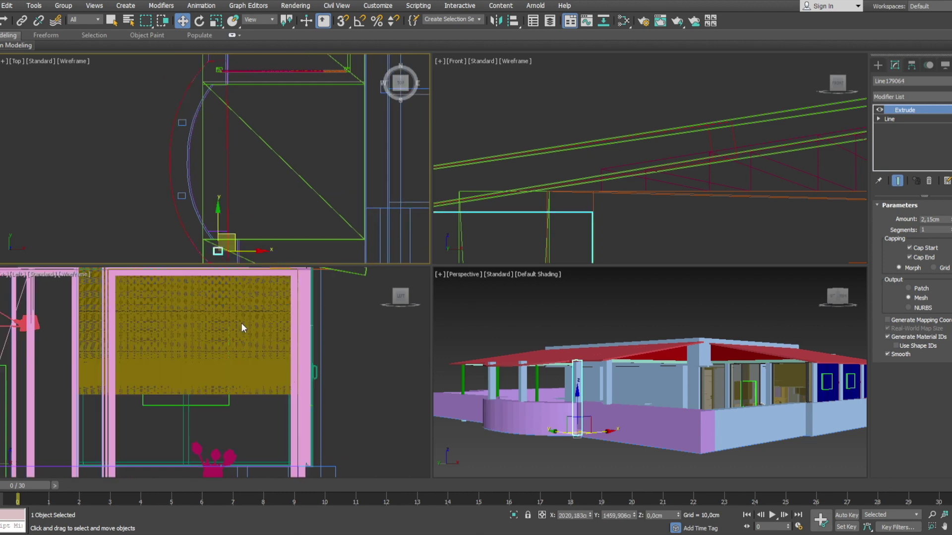
pyautogui.scroll(-2, 198, 99)
pyautogui.click(186, 109)
pyautogui.scroll(2, 209, 139)
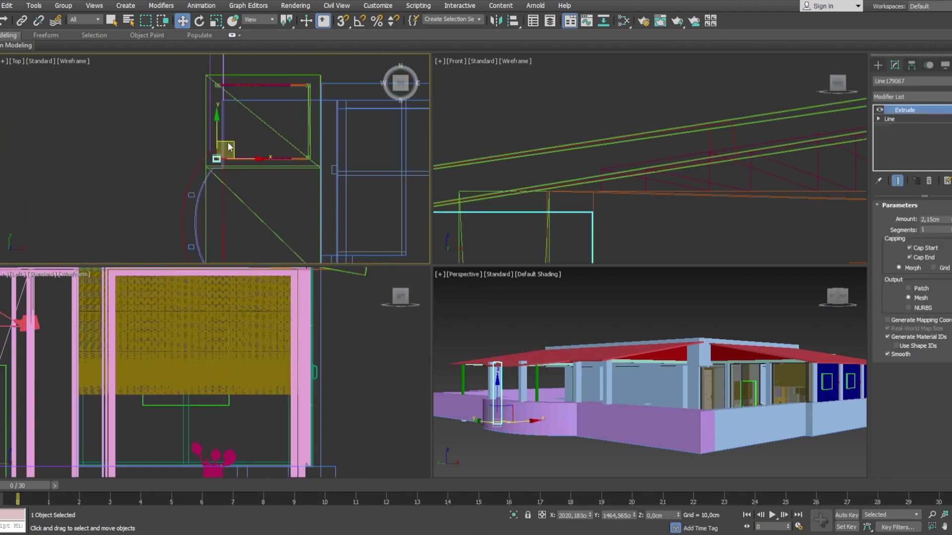
pyautogui.keyDown('shift'); pyautogui.moveTo(216, 151); pyautogui.dragTo(212, 62); pyautogui.keyUp('shift')
pyautogui.scroll(3, 195, 136)
pyautogui.click(194, 135)
pyautogui.scroll(5, 599, 420)
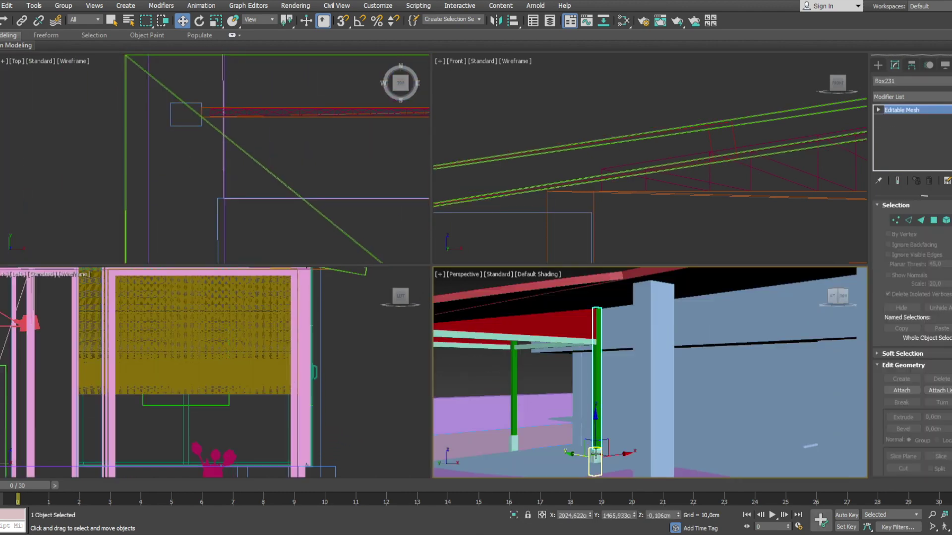
pyautogui.scroll(-3, 598, 421)
pyautogui.scroll(-4, 598, 421)
pyautogui.scroll(3, 645, 421)
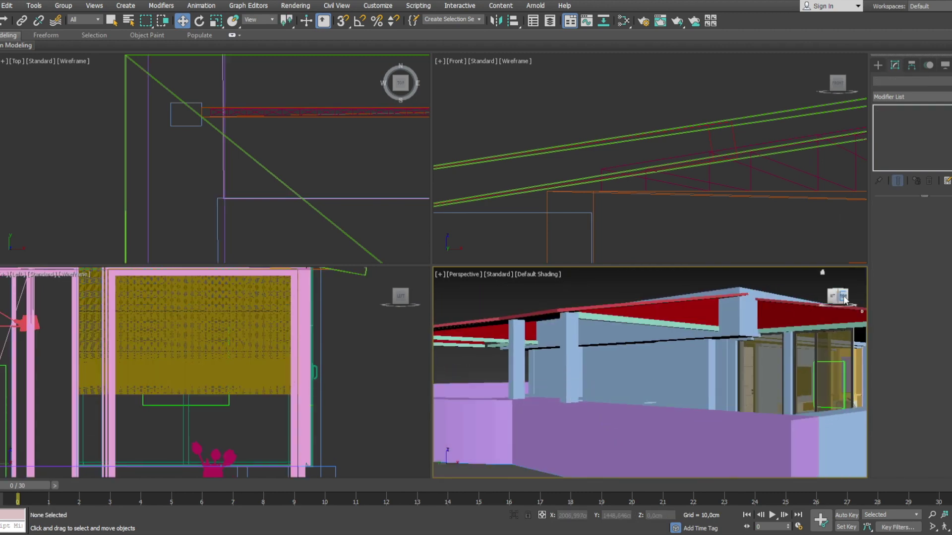
pyautogui.moveTo(645, 421); pyautogui.dragTo(684, 419, button='middle')
pyautogui.click(330, 212)
pyautogui.scroll(3, 85, 197)
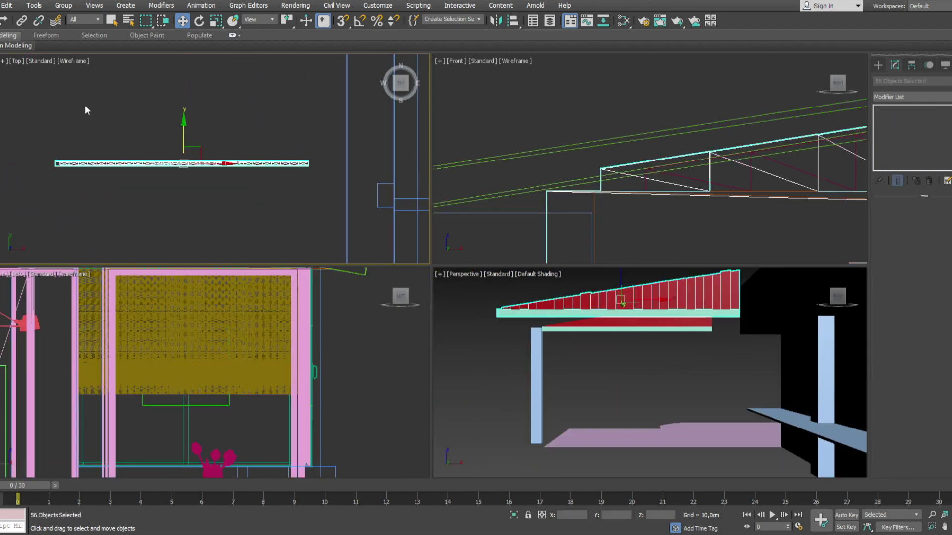
pyautogui.scroll(2, 151, 116)
pyautogui.click(145, 119)
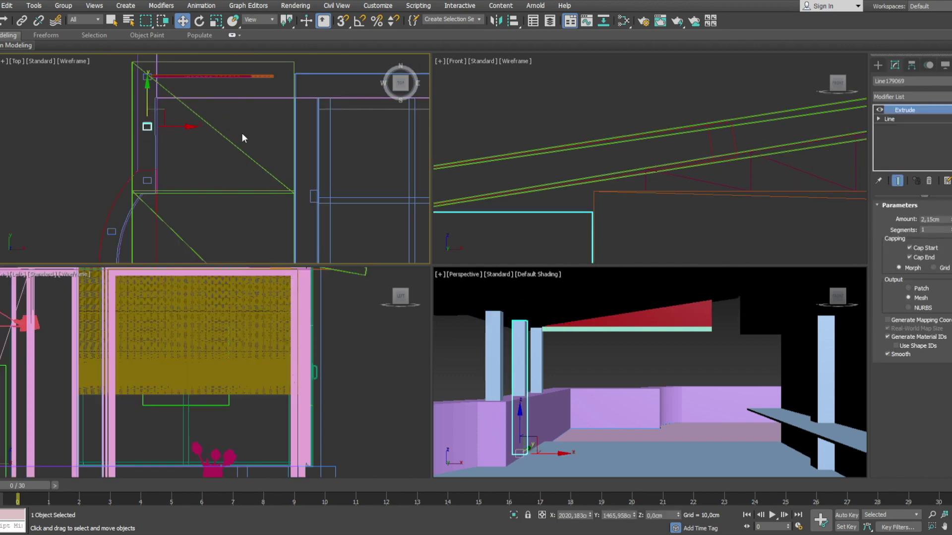
pyautogui.scroll(-2, 242, 133)
pyautogui.scroll(-2, 198, 170)
pyautogui.scroll(5, 264, 131)
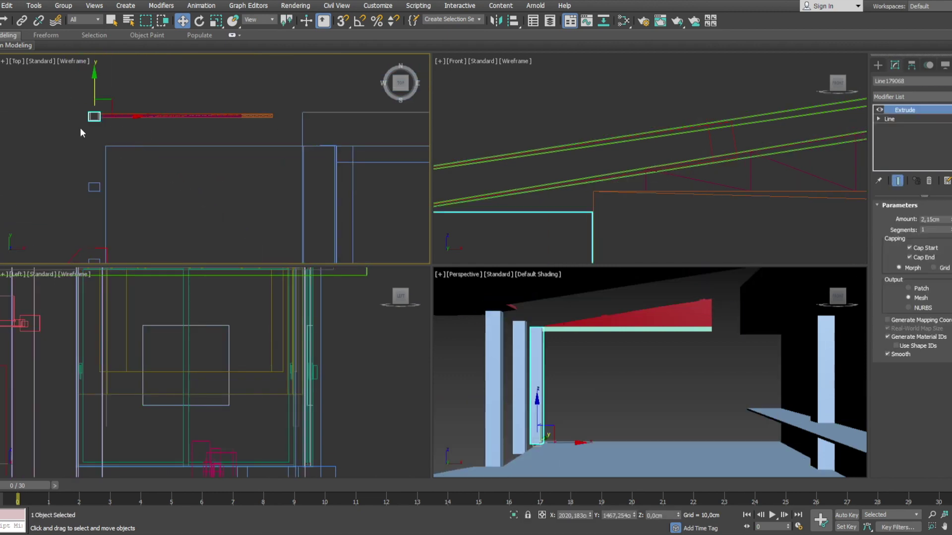
pyautogui.moveTo(89, 124); pyautogui.dragTo(197, 280)
pyautogui.press('z')
pyautogui.press('r')
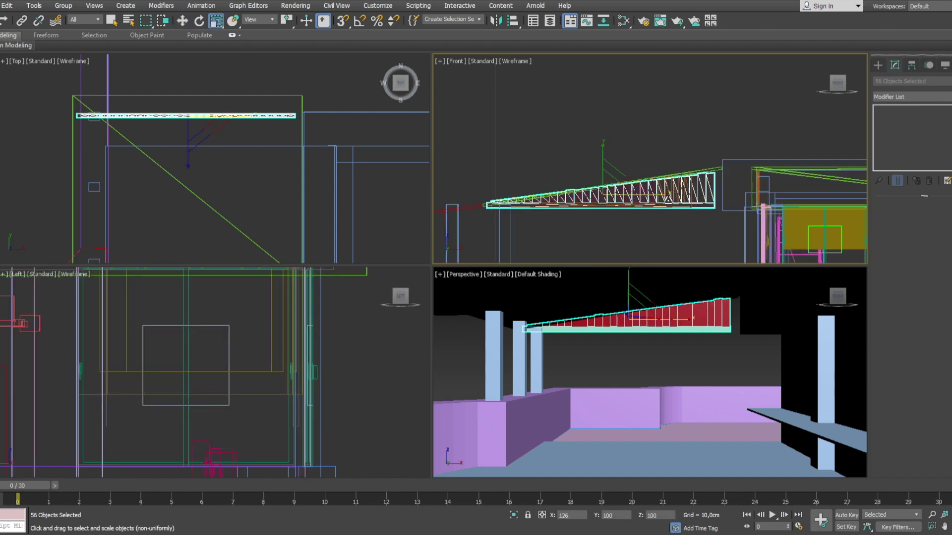
pyautogui.press('w')
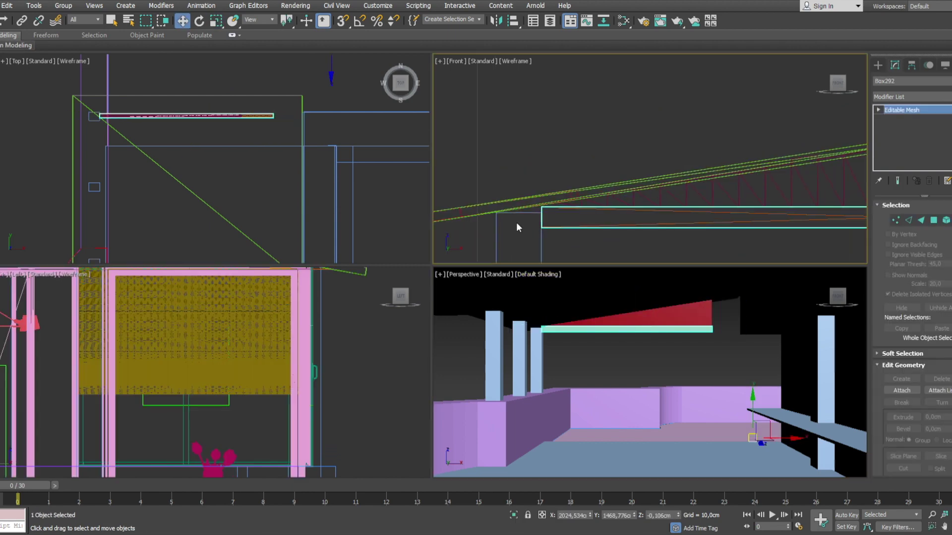
pyautogui.scroll(5, 307, 157)
pyautogui.scroll(2, 308, 157)
pyautogui.scroll(-1, 334, 157)
pyautogui.scroll(2, 315, 159)
pyautogui.moveTo(367, 172); pyautogui.dragTo(230, 163, button='middle')
pyautogui.scroll(-3, 230, 163)
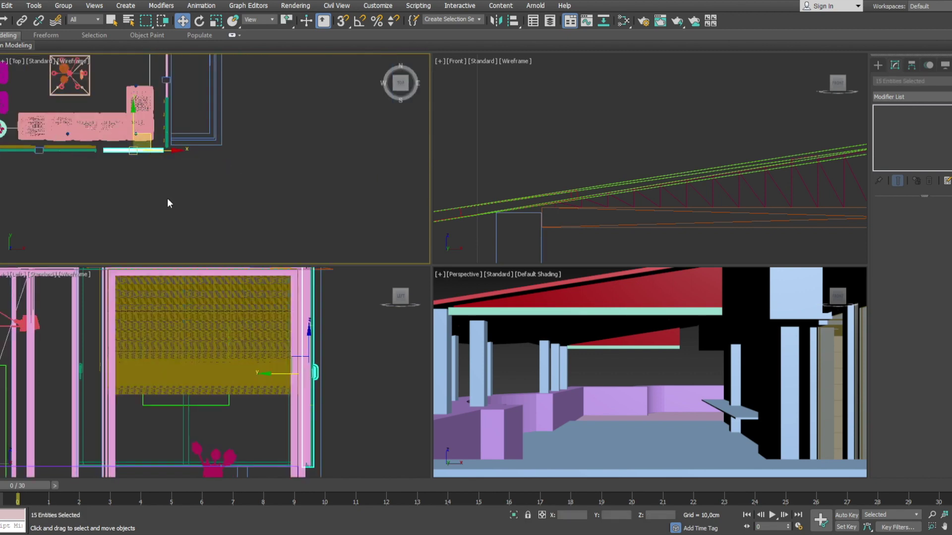
# - Rotate the glazed door group 90 degrees
pyautogui.click(223, 194)
pyautogui.scroll(4, 223, 195)
pyautogui.press('e')
pyautogui.moveTo(235, 142); pyautogui.dragTo(213, 178)
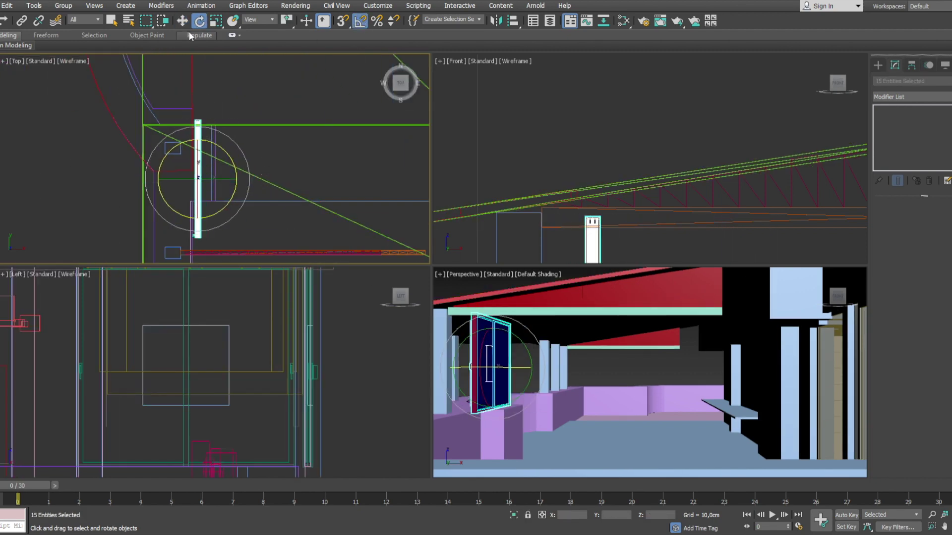
pyautogui.press('w')
# - Place a copy of the door group beside the original
pyautogui.click(841, 317)
pyautogui.hotkey('shift', 'z')
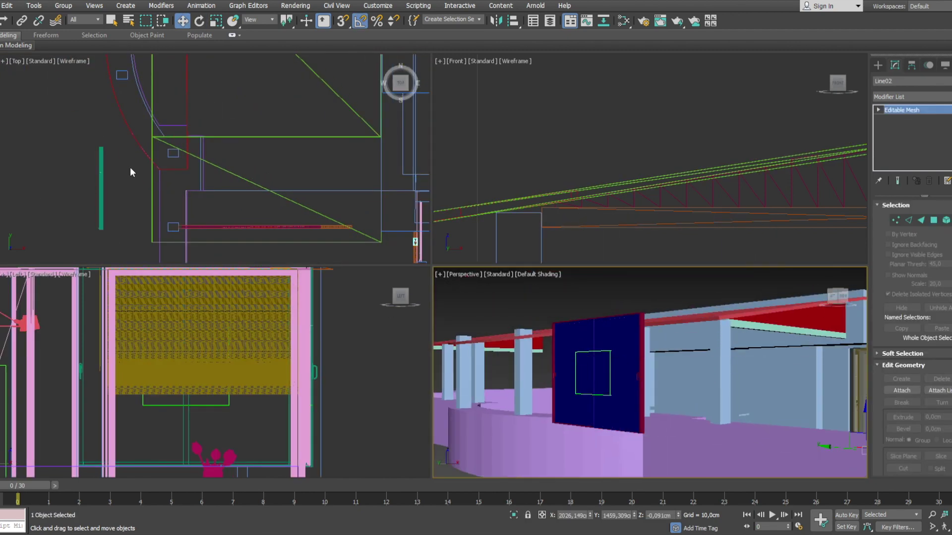
pyautogui.hotkey('ctrl', 'z')
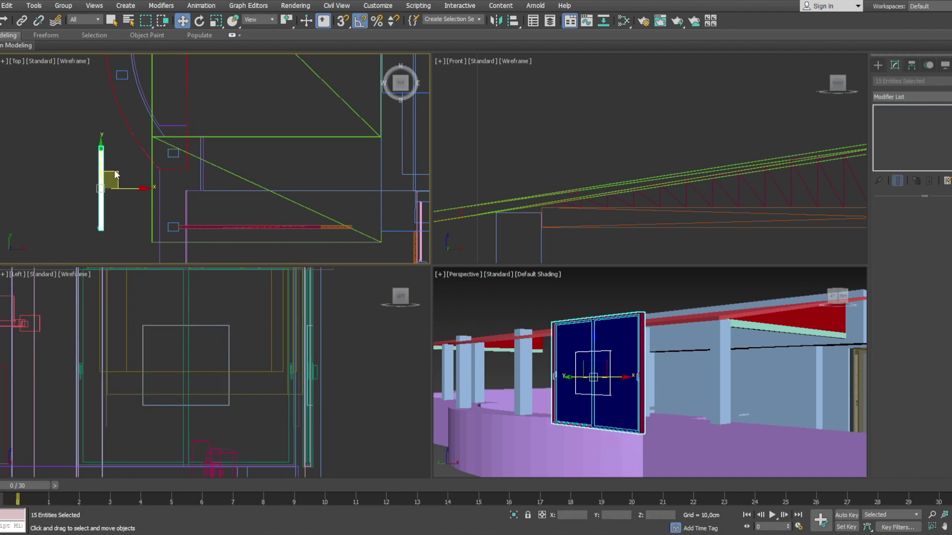
pyautogui.keyDown('shift'); pyautogui.moveTo(115, 175); pyautogui.dragTo(179, 149); pyautogui.keyUp('shift')
# - Reframe the perspective view to show the building from the front
pyautogui.hotkey('shift', 'z')
pyautogui.hotkey('shift', 'z')
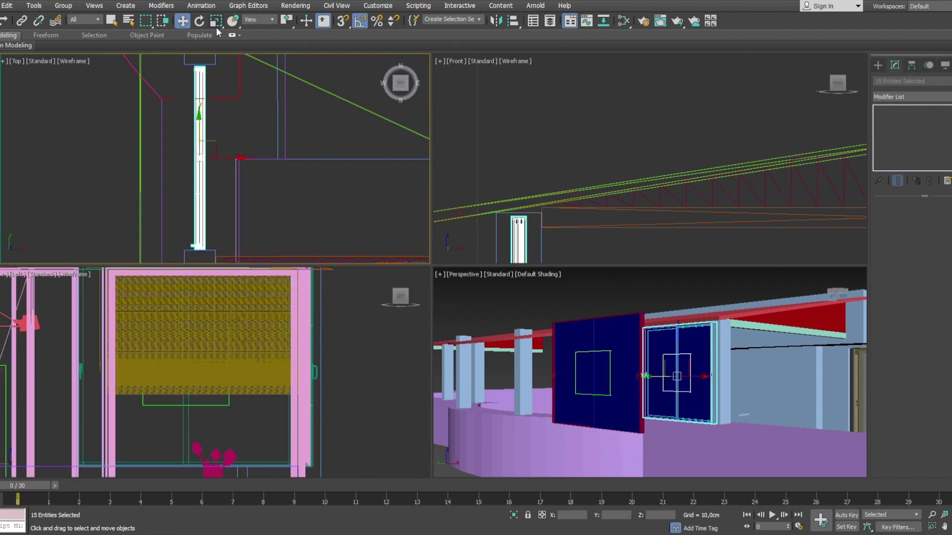
pyautogui.press('w')
pyautogui.hotkey('shift', 'z')
pyautogui.hotkey('shift', 'z')
pyautogui.hotkey('shift', 'z')
pyautogui.hotkey('shift', 'z')
pyautogui.hotkey('shift', 'z')
pyautogui.hotkey('shift', 'z')
pyautogui.hotkey('shift', 'z')
pyautogui.middleClick(709, 387)
pyautogui.hotkey('shift', 'z')
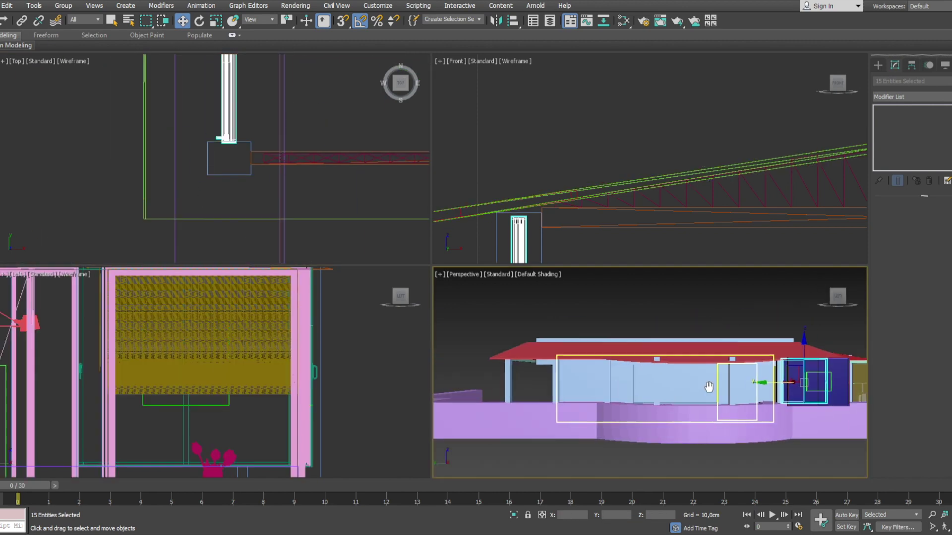
pyautogui.hotkey('shift', 'z')
pyautogui.middleClick(251, 205)
pyautogui.hotkey('shift', 'z')
# - Zoom the full-screen Top view onto the door, then restore the four-view layout
pyautogui.hotkey('shift', 'z')
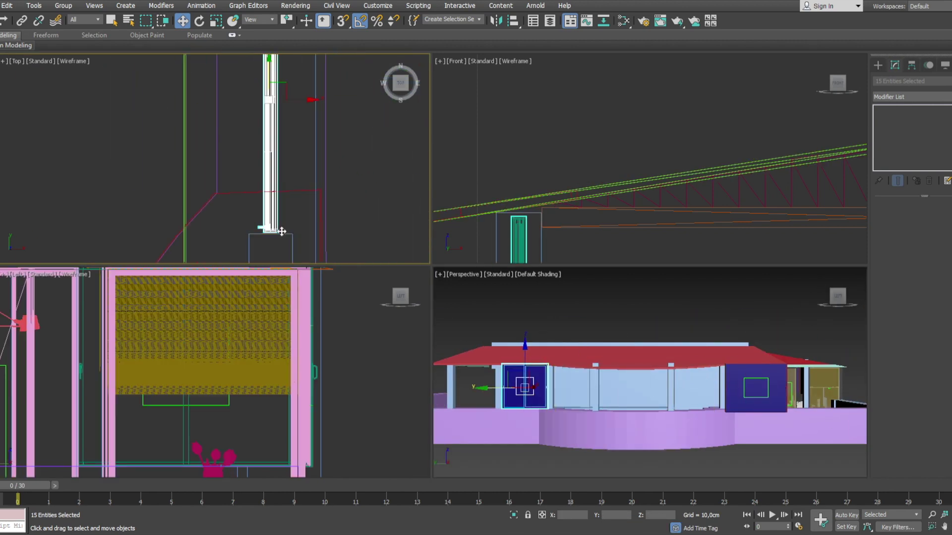
pyautogui.hotkey('alt', 'w')
pyautogui.press('z')
pyautogui.press('r')
pyautogui.press('r')
pyautogui.hotkey('shift', 'z')
pyautogui.hotkey('shift', 'z')
pyautogui.hotkey('shift', 'z')
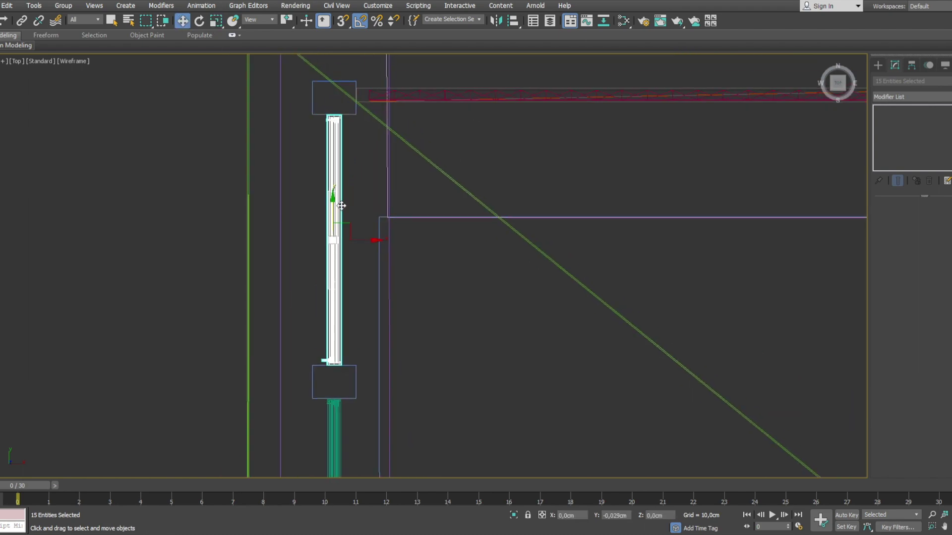
pyautogui.hotkey('shift', 'z')
pyautogui.hotkey('shift', 'z')
pyautogui.hotkey('shift', 'z')
pyautogui.hotkey('shift', 'z')
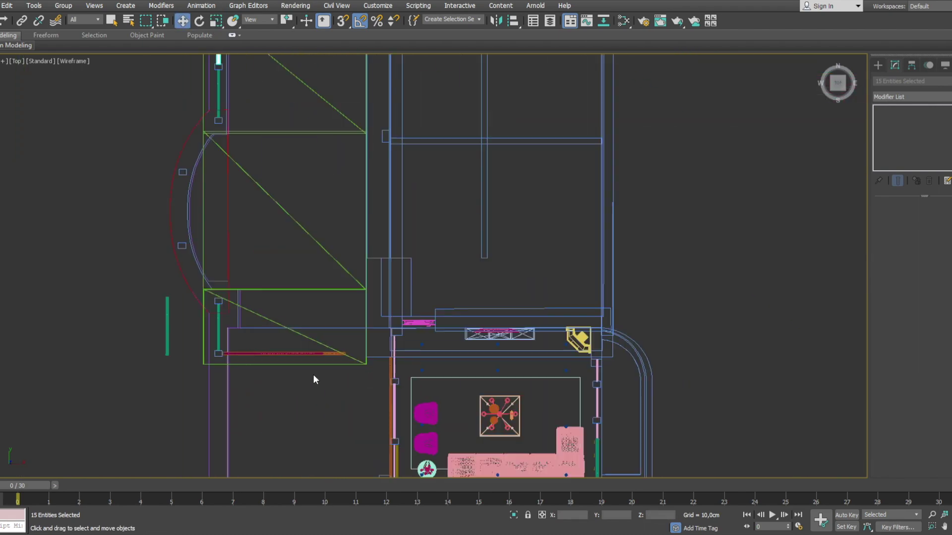
pyautogui.hotkey('shift', 'z')
pyautogui.hotkey('ctrl', 'z')
pyautogui.hotkey('shift', 'z')
pyautogui.hotkey('shift', 'z')
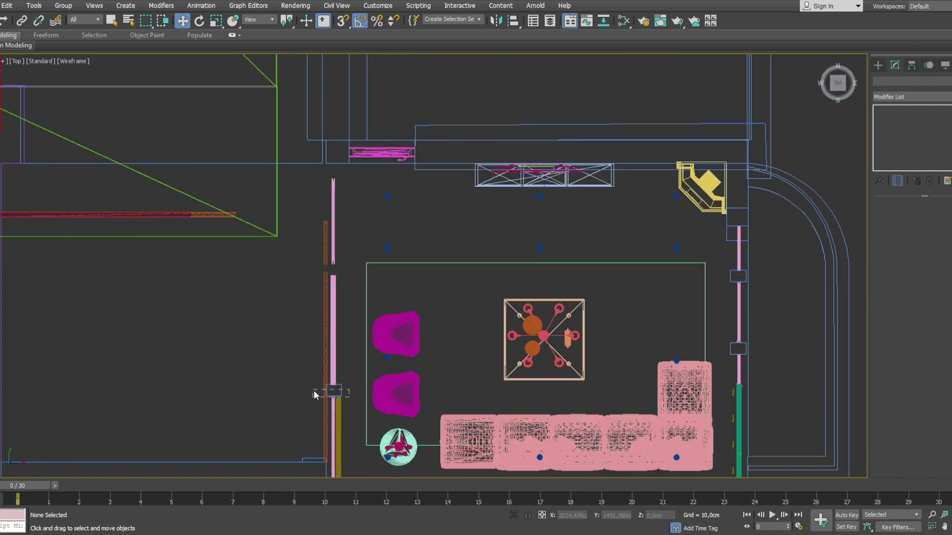
pyautogui.hotkey('shift', 'z')
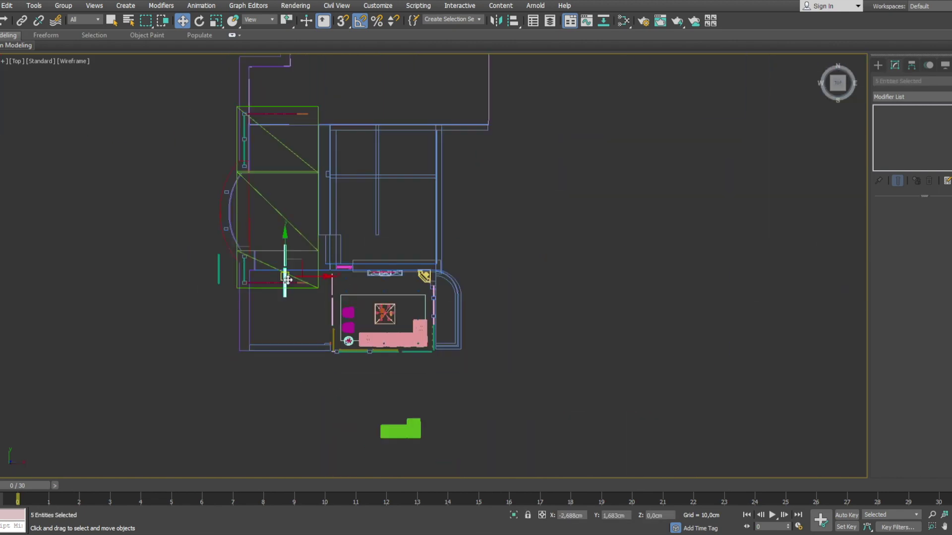
pyautogui.hotkey('alt', 'w')
pyautogui.scroll(5, 606, 414)
pyautogui.scroll(-4, 782, 397)
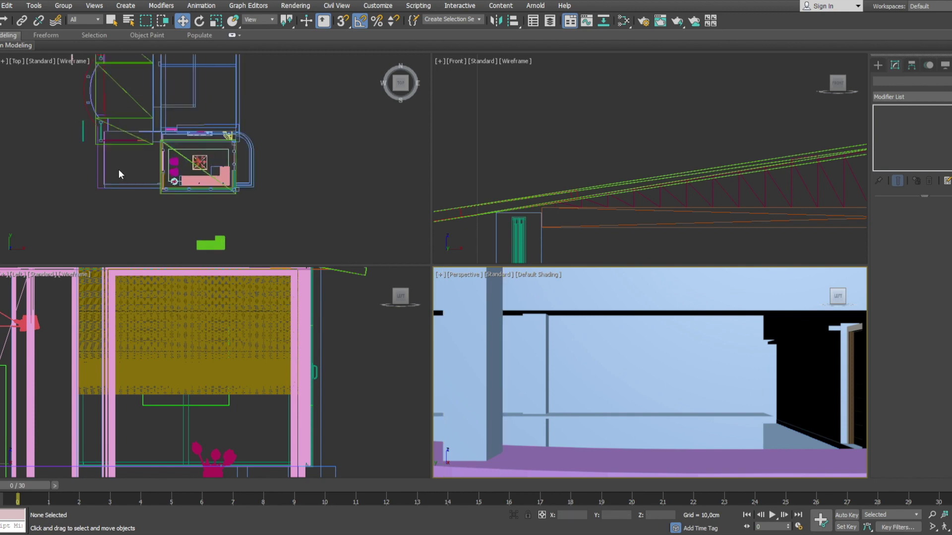
pyautogui.scroll(5, 121, 171)
pyautogui.click(182, 149)
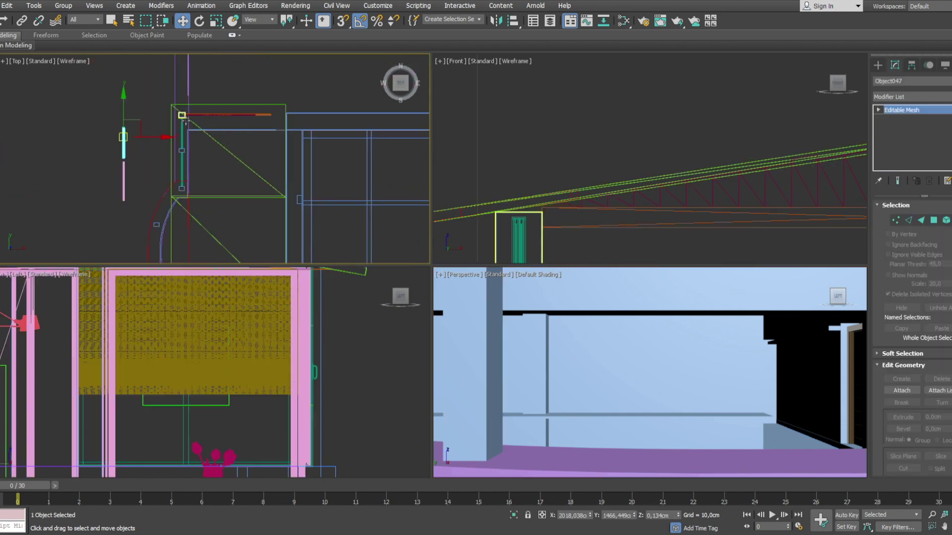
pyautogui.click(282, 120)
pyautogui.click(282, 122)
pyautogui.press('z')
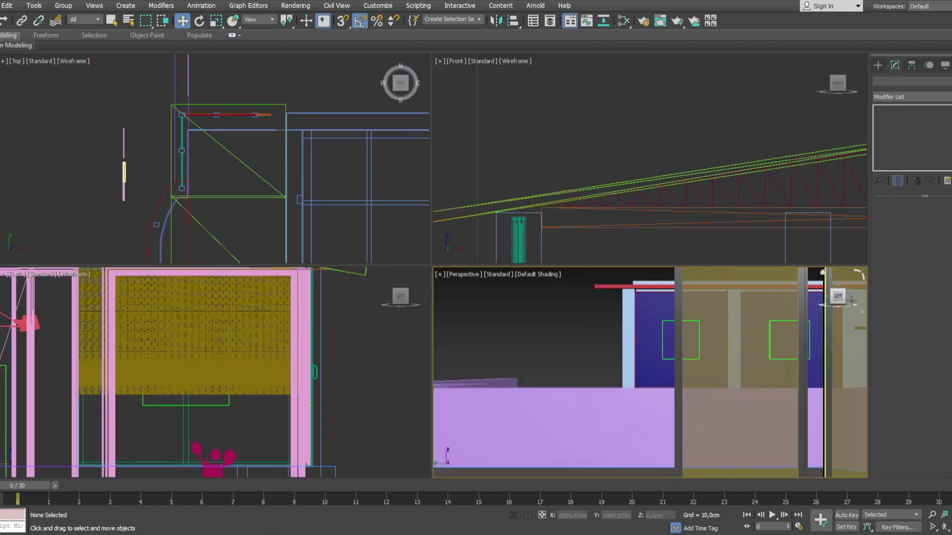
pyautogui.scroll(-3, 257, 126)
pyautogui.scroll(3, 257, 125)
pyautogui.click(748, 211)
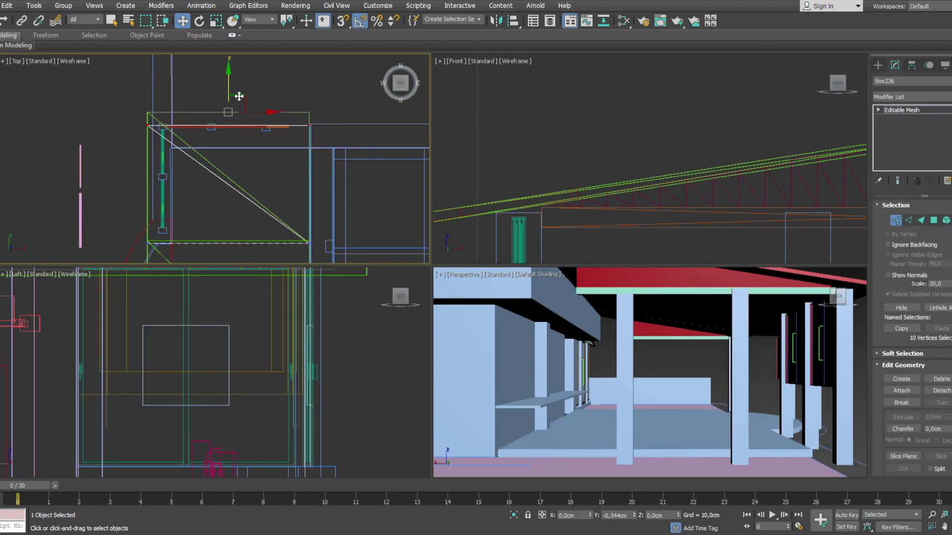
pyautogui.click(298, 94)
pyautogui.hotkey('ctrl', 'shift', 'z')
pyautogui.scroll(5, 651, 420)
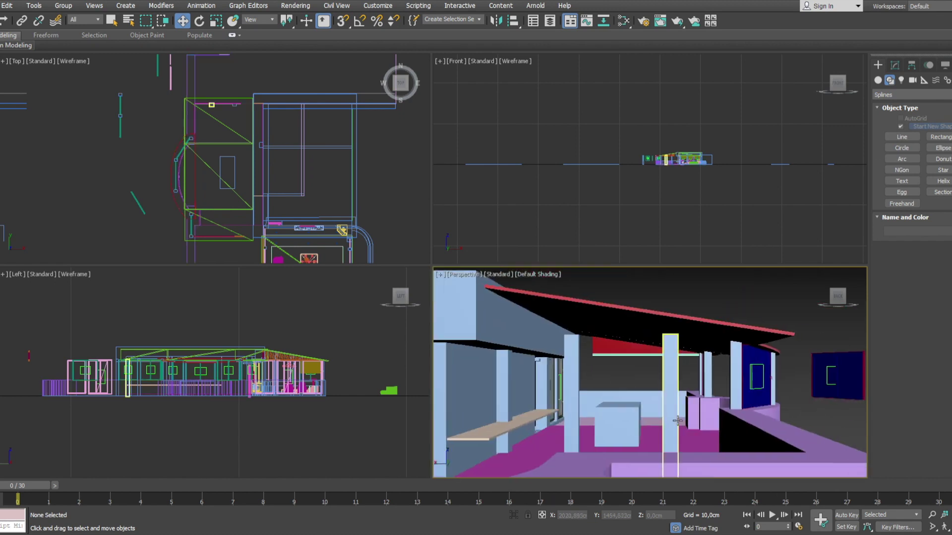
pyautogui.scroll(5, 66, 132)
pyautogui.click(244, 129)
pyautogui.scroll(3, 250, 142)
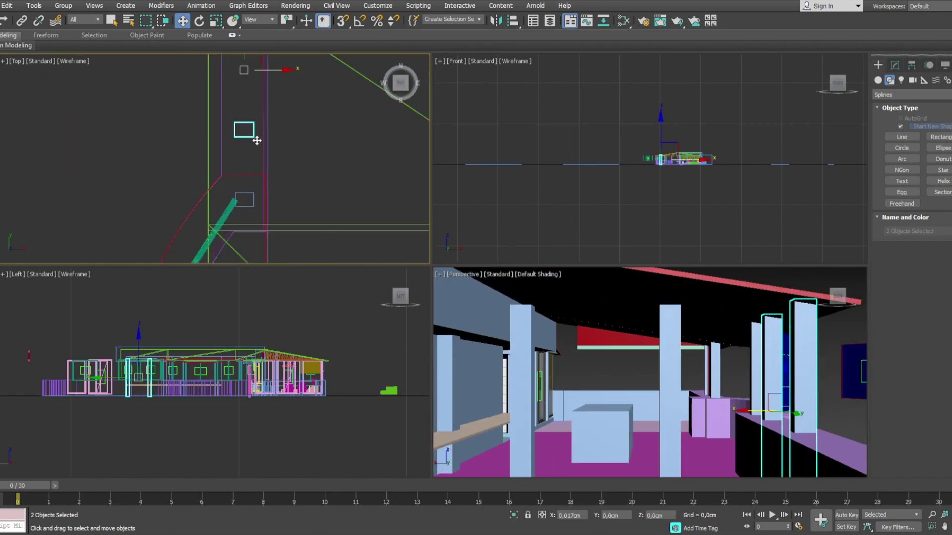
pyautogui.click(845, 300)
pyautogui.click(198, 169)
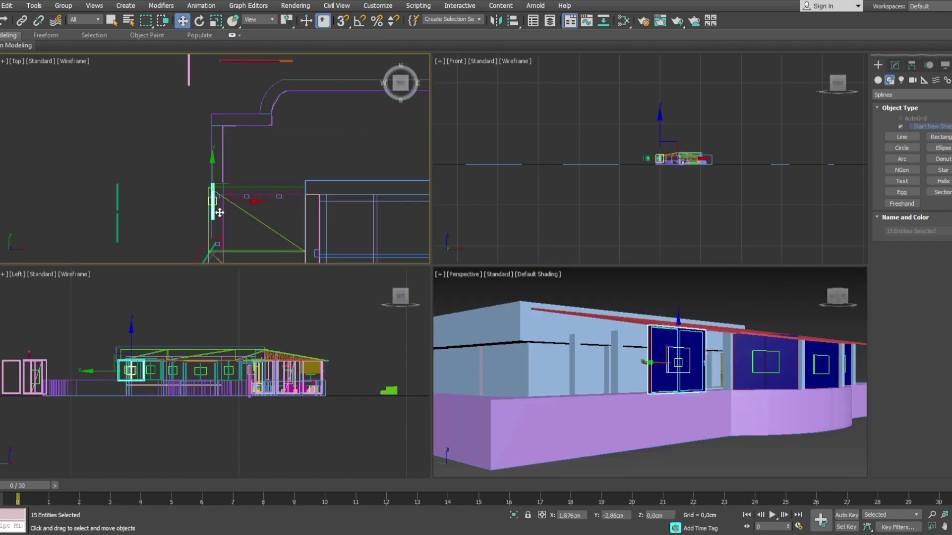
pyautogui.scroll(3, 213, 188)
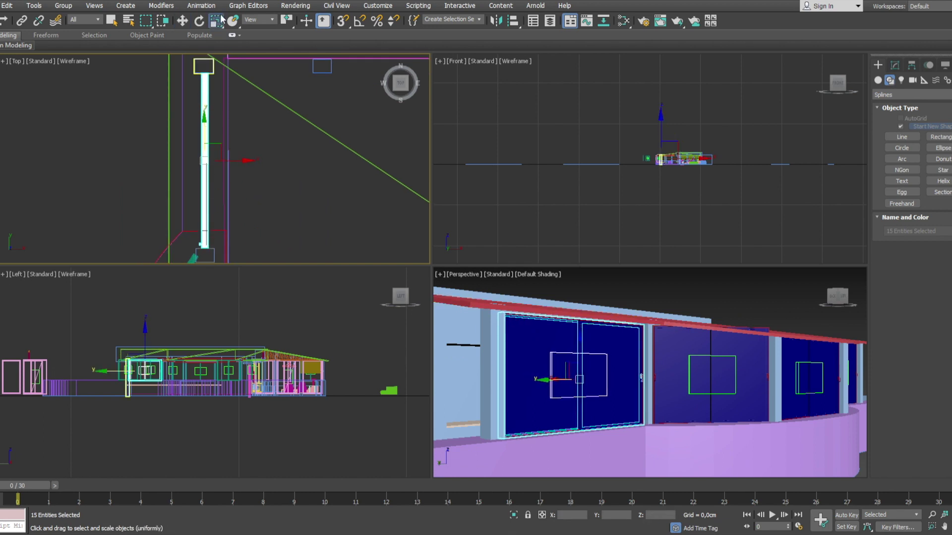
pyautogui.scroll(4, 149, 372)
pyautogui.scroll(3, 164, 375)
pyautogui.scroll(3, 192, 376)
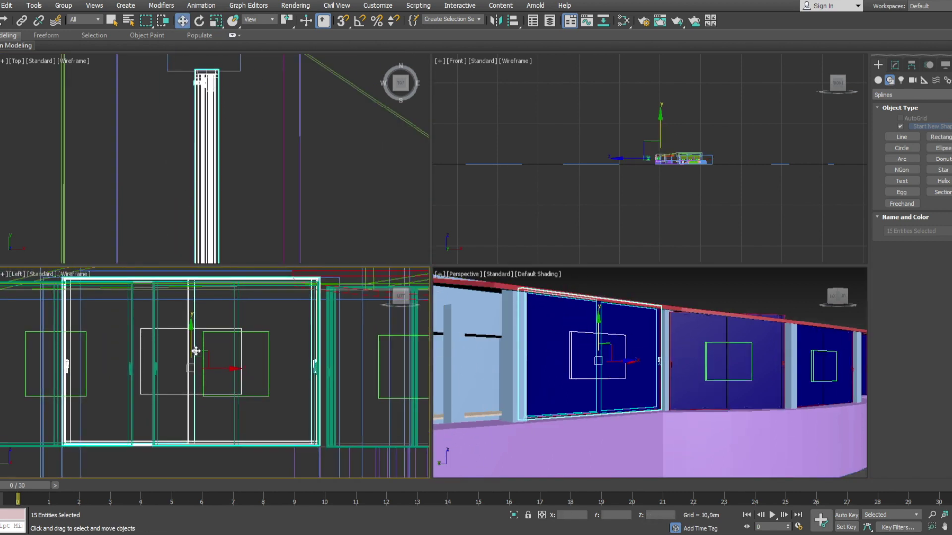
pyautogui.scroll(3, 199, 323)
pyautogui.press('w')
pyautogui.scroll(4, 705, 404)
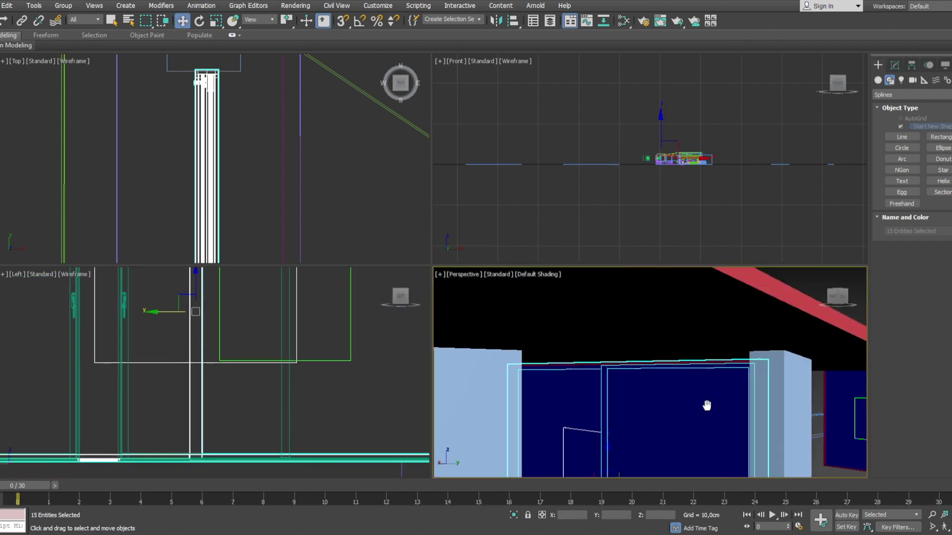
pyautogui.scroll(3, 706, 403)
pyautogui.scroll(3, 570, 297)
pyautogui.scroll(-3, 570, 298)
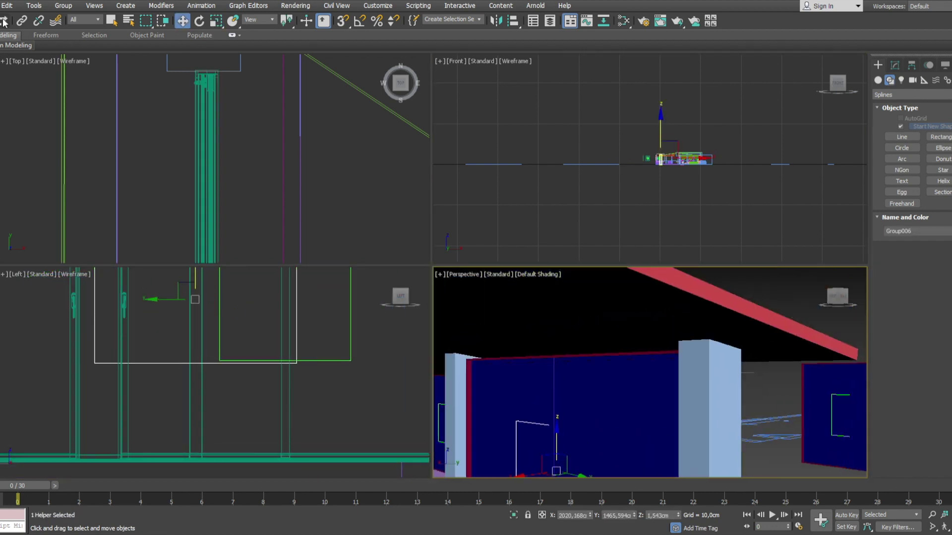
pyautogui.click(552, 427)
pyautogui.scroll(-5, 228, 323)
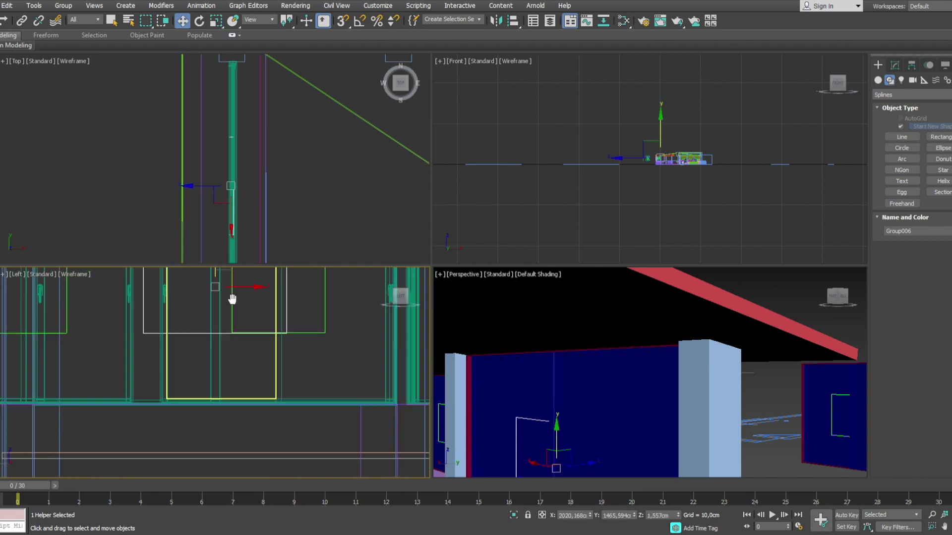
pyautogui.click(788, 397)
pyautogui.scroll(5, 788, 394)
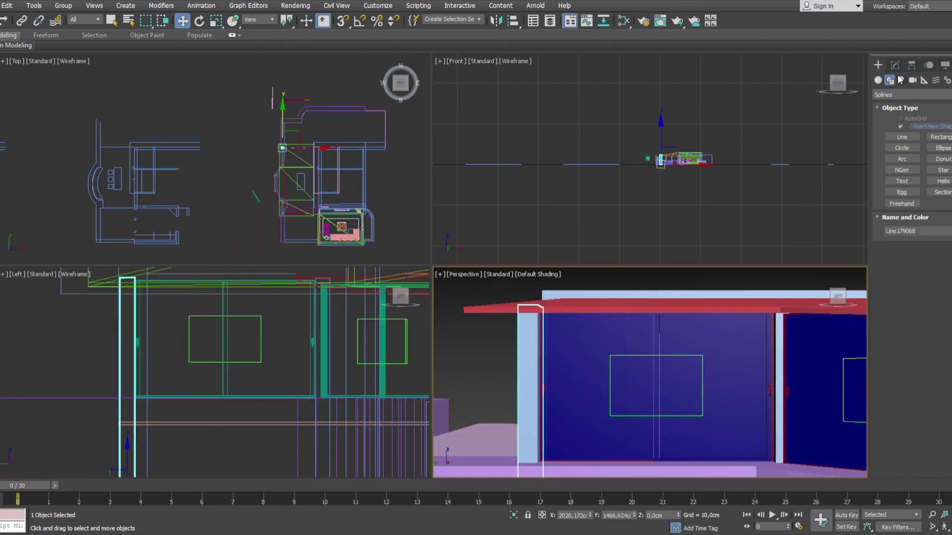
# - Inspect the extruded pieces Line179068, Line179082 and Line179083
pyautogui.click(705, 363)
pyautogui.scroll(-5, 706, 362)
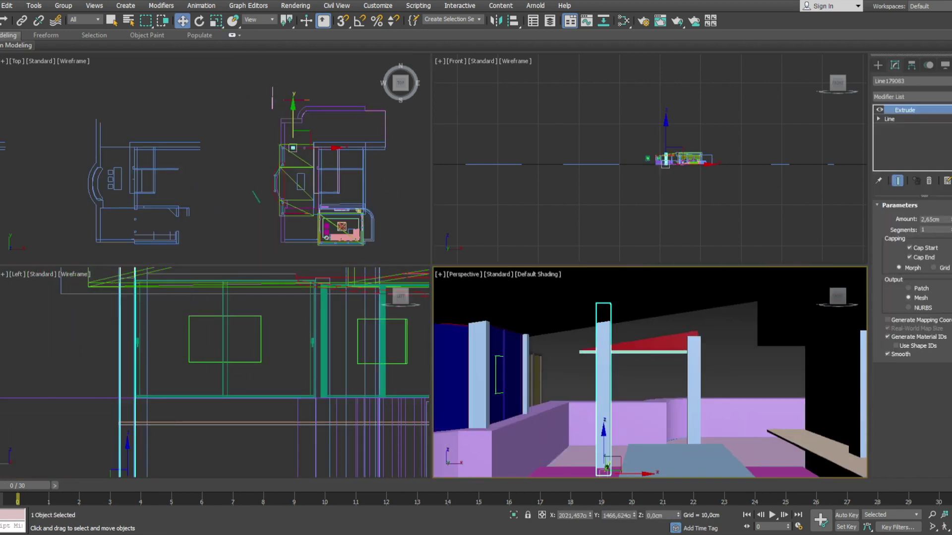
pyautogui.click(687, 402)
pyautogui.scroll(3, 686, 402)
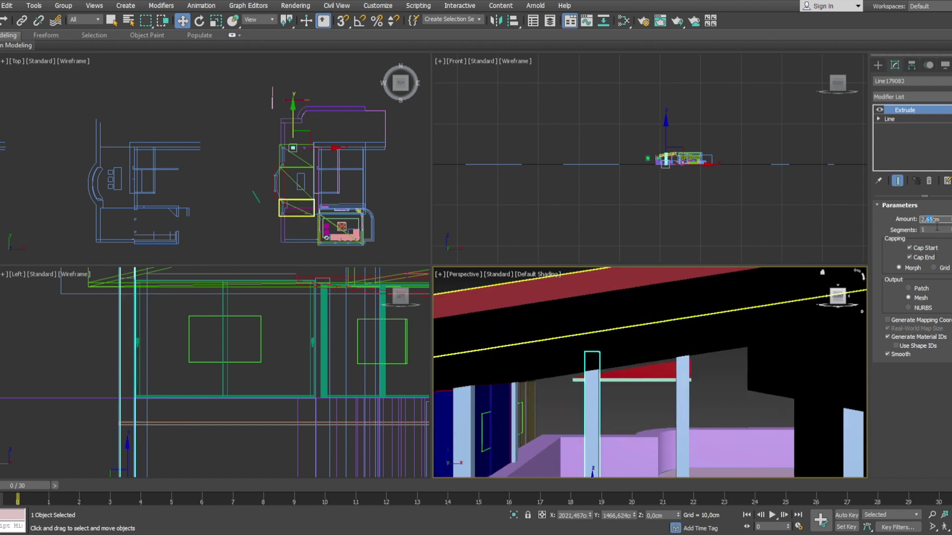
pyautogui.scroll(-3, 699, 439)
pyautogui.click(699, 439)
pyautogui.scroll(-5, 644, 372)
# - Select the whole roof truss, then clear the selection and delete
pyautogui.click(295, 181)
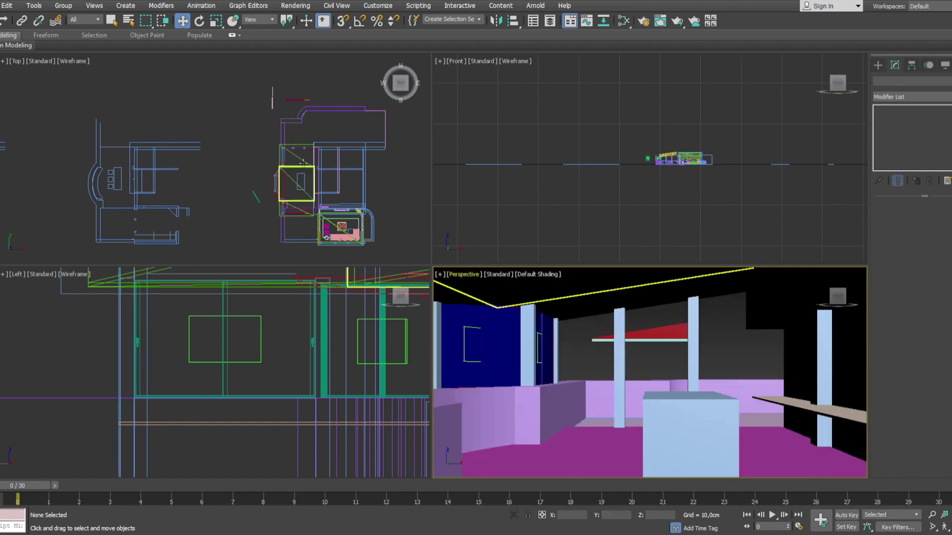
pyautogui.scroll(5, 291, 213)
pyautogui.scroll(5, 292, 213)
pyautogui.click(201, 143)
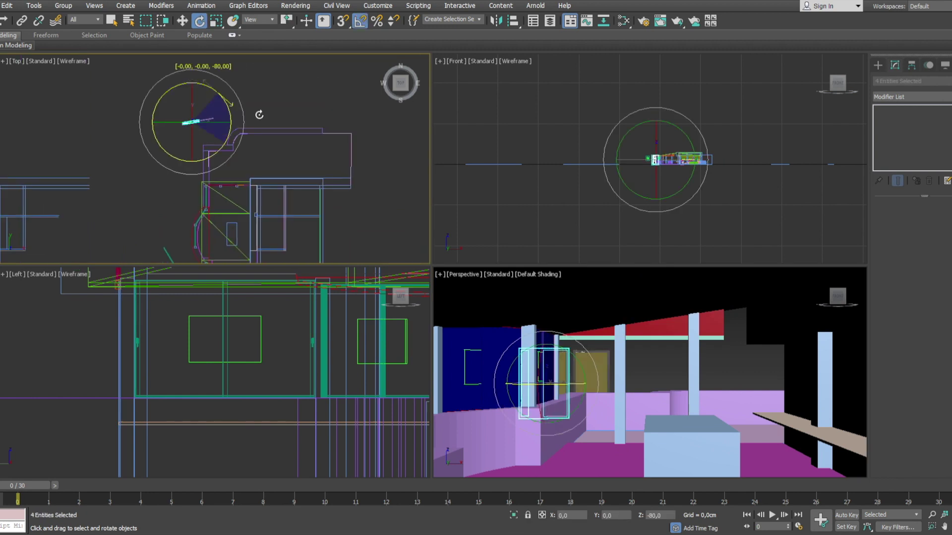
pyautogui.press('Delete')
pyautogui.scroll(2, 246, 109)
# - Select the extruded beam Line179082, then deselect and lower the perspective view slightly
pyautogui.moveTo(280, 139); pyautogui.dragTo(278, 140)
pyautogui.scroll(3, 149, 206)
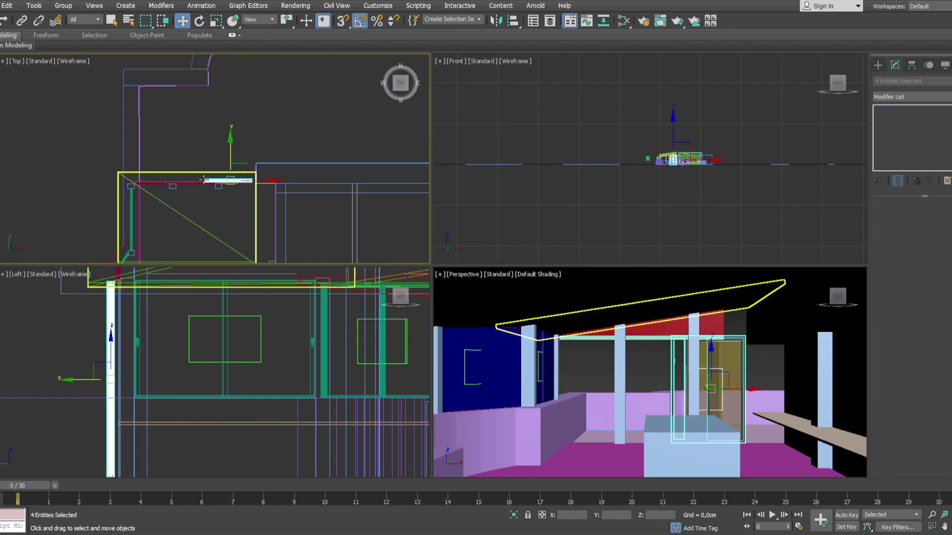
pyautogui.scroll(2, 163, 205)
pyautogui.scroll(2, 172, 204)
pyautogui.scroll(3, 306, 201)
pyautogui.scroll(-3, 303, 223)
pyautogui.click(302, 240)
pyautogui.moveTo(653, 330); pyautogui.dragTo(653, 347, button='middle')
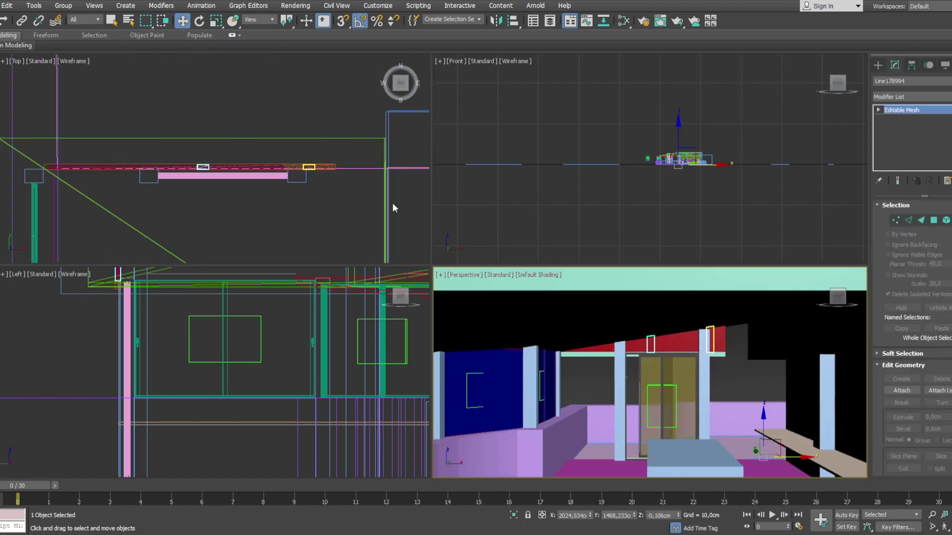
# - Frame all views on the roof truss and then on Object045
pyautogui.moveTo(396, 177); pyautogui.dragTo(146, 155)
pyautogui.press('z')
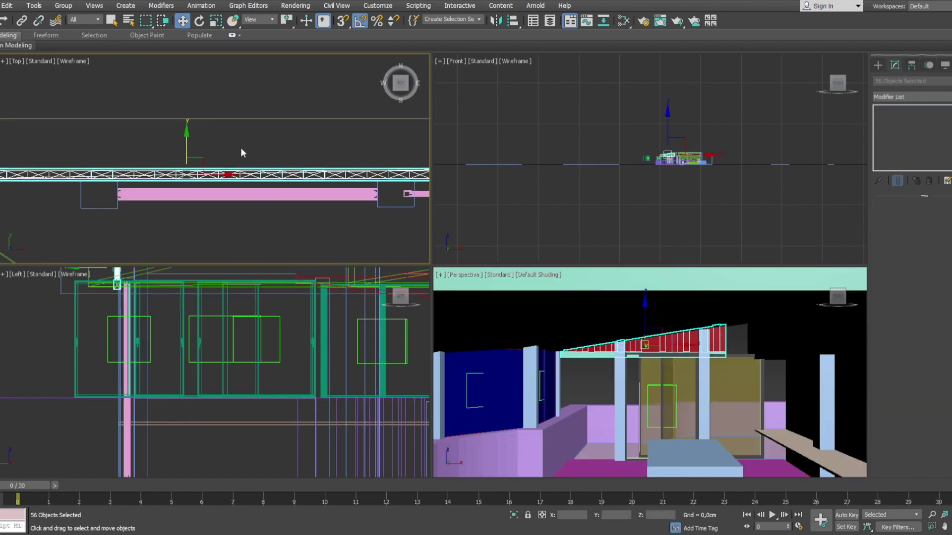
pyautogui.scroll(-5, 639, 394)
pyautogui.scroll(2, 652, 174)
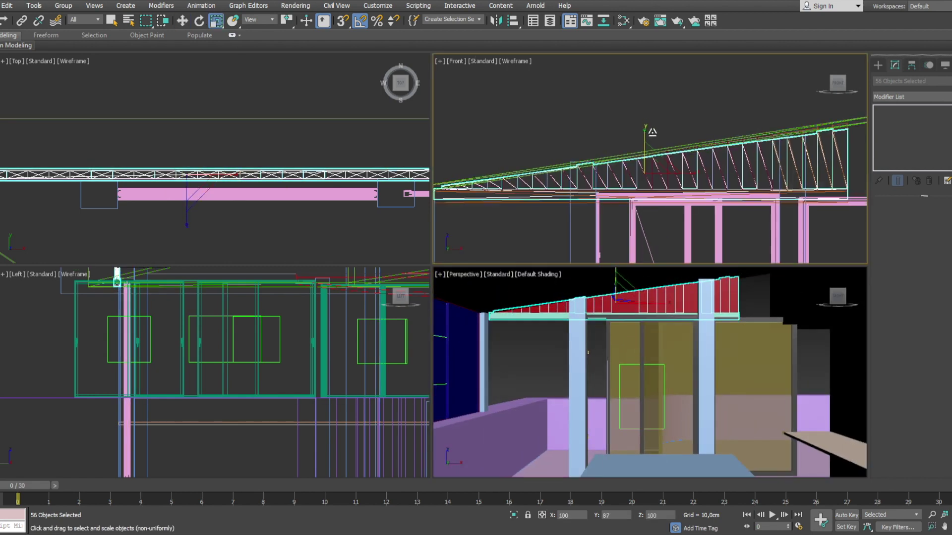
pyautogui.click(208, 76)
pyautogui.press('z')
# - Frame the glazed door Object047 beside column Line179068 and switch to scaling it
pyautogui.click(210, 97)
pyautogui.press('z')
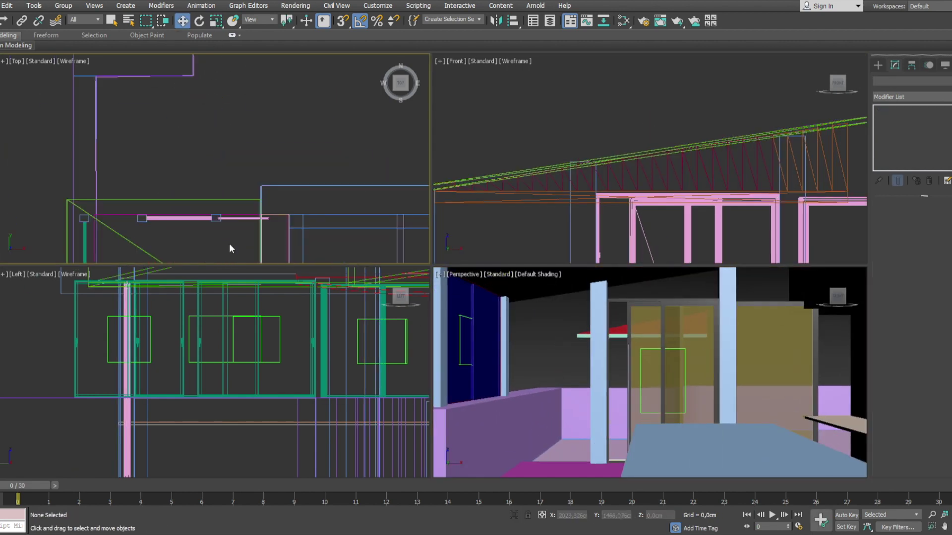
pyautogui.scroll(5, 267, 191)
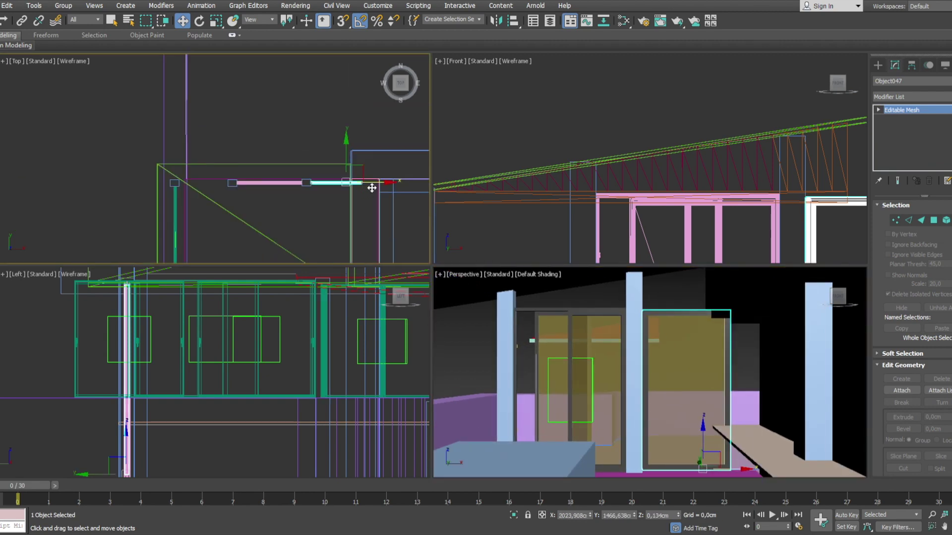
pyautogui.press('z')
pyautogui.press('r')
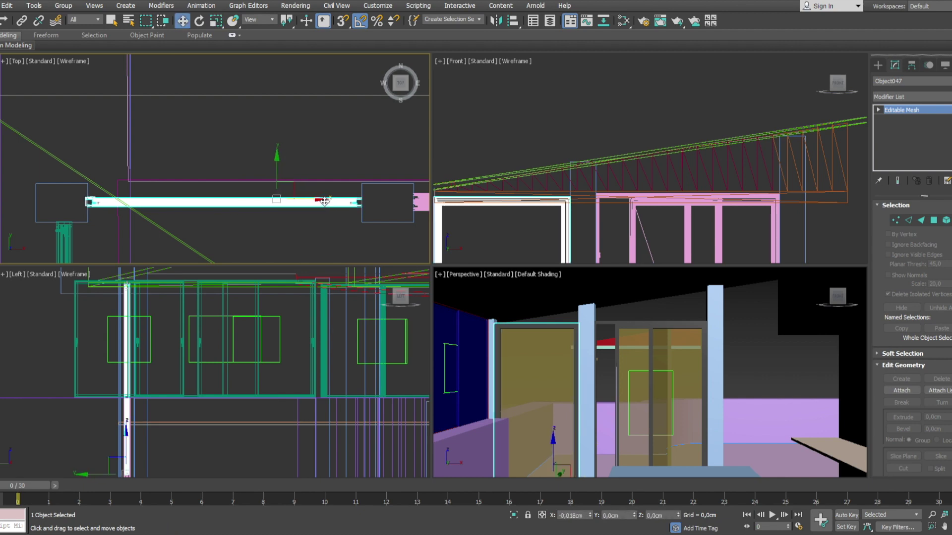
pyautogui.press('w')
pyautogui.click(89, 207)
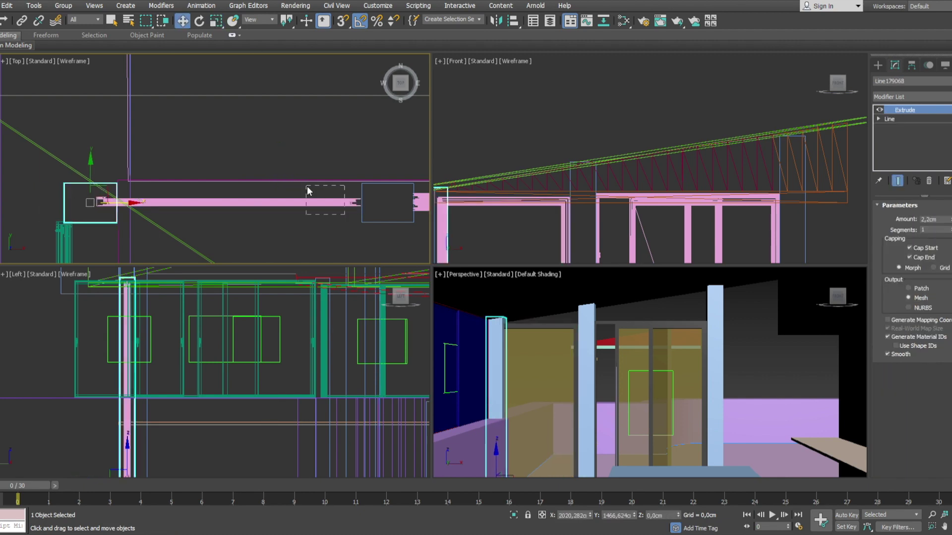
pyautogui.click(329, 201)
pyautogui.press('r')
pyautogui.scroll(3, 310, 202)
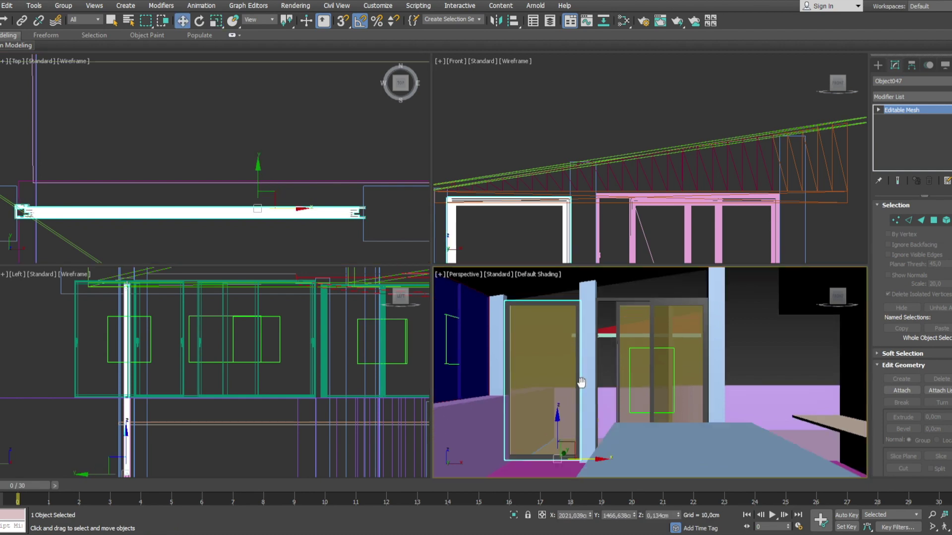
# - Select the small extruded piece Line179066, then the glazed door Object047
pyautogui.moveTo(312, 208); pyautogui.dragTo(236, 186, button='middle')
pyautogui.press('w')
pyautogui.click(235, 186)
pyautogui.scroll(4, 235, 186)
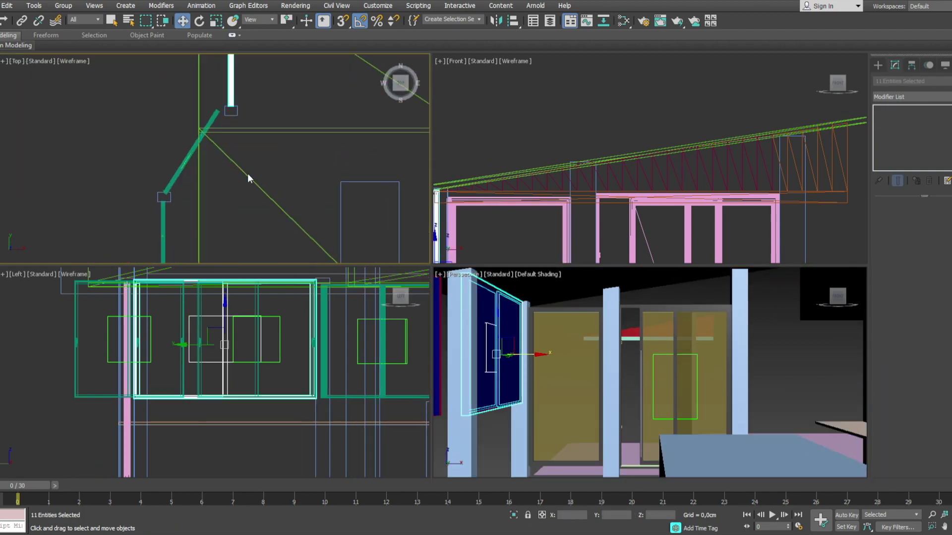
pyautogui.click(199, 206)
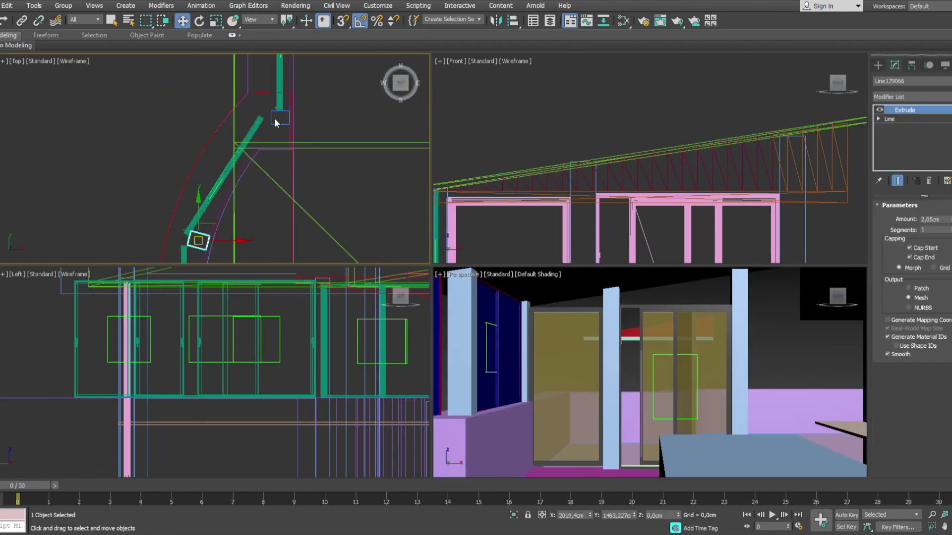
pyautogui.scroll(-4, 291, 107)
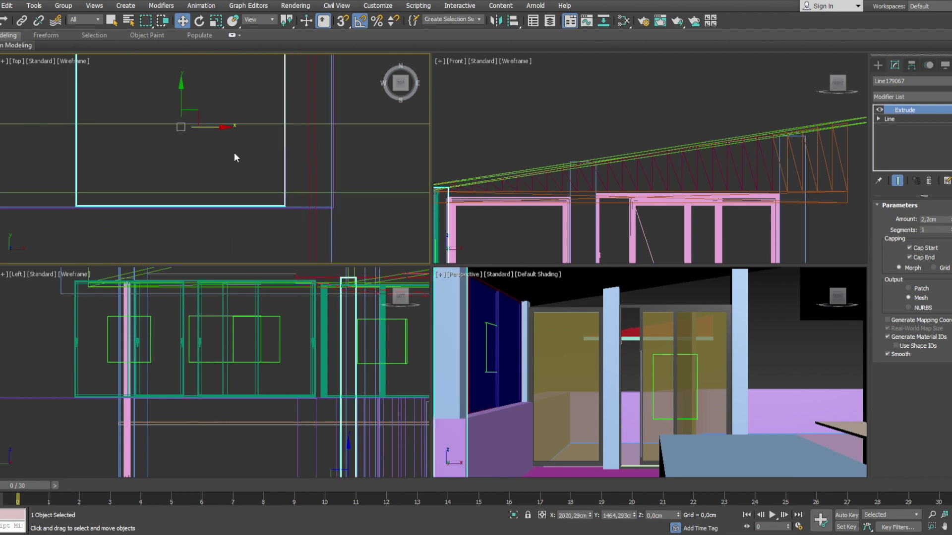
pyautogui.scroll(3, 266, 152)
pyautogui.click(235, 142)
# - Scale the selected window group slightly longer
pyautogui.scroll(-3, 271, 106)
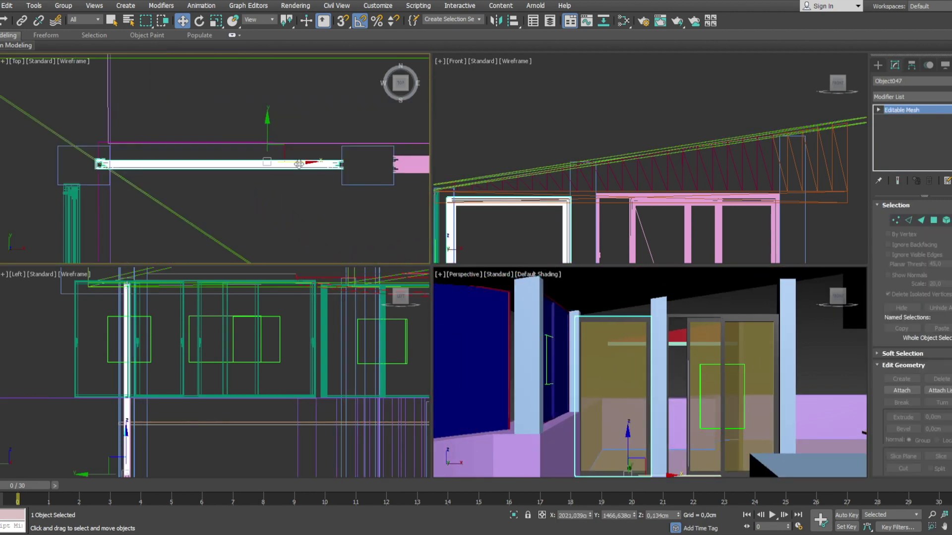
pyautogui.press('r')
pyautogui.scroll(-3, 245, 92)
pyautogui.click(239, 131)
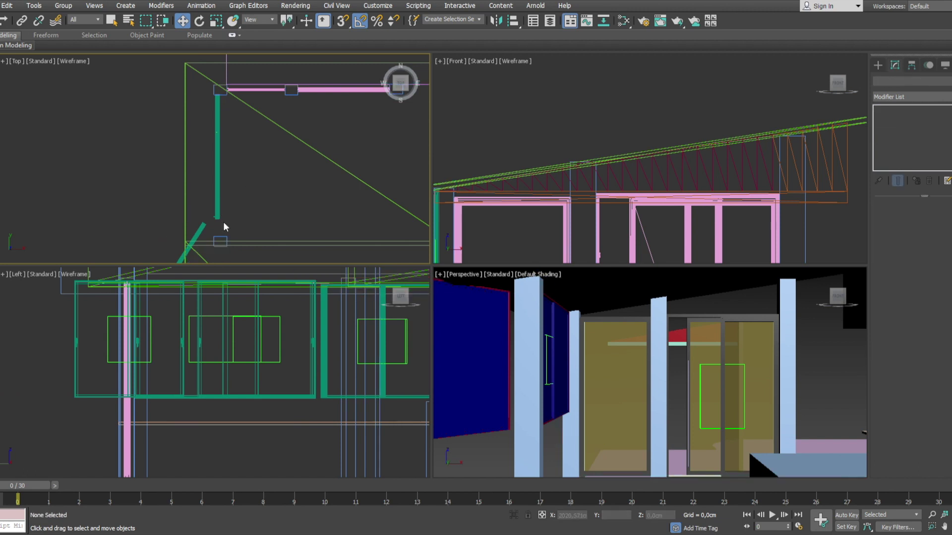
pyautogui.moveTo(286, 133); pyautogui.dragTo(189, 52)
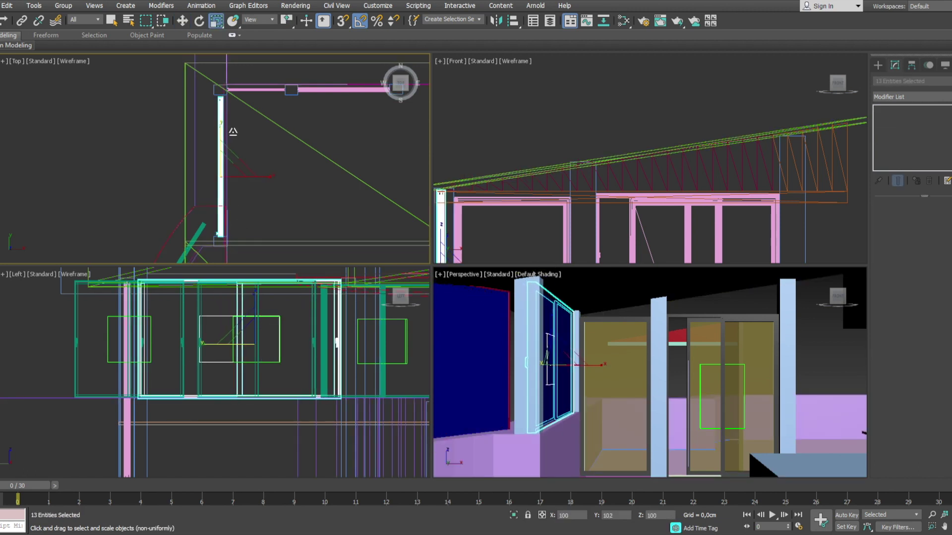
pyautogui.scroll(2, 236, 131)
# - Maximize the Top viewport briefly, then return to the four-view layout
pyautogui.press('w')
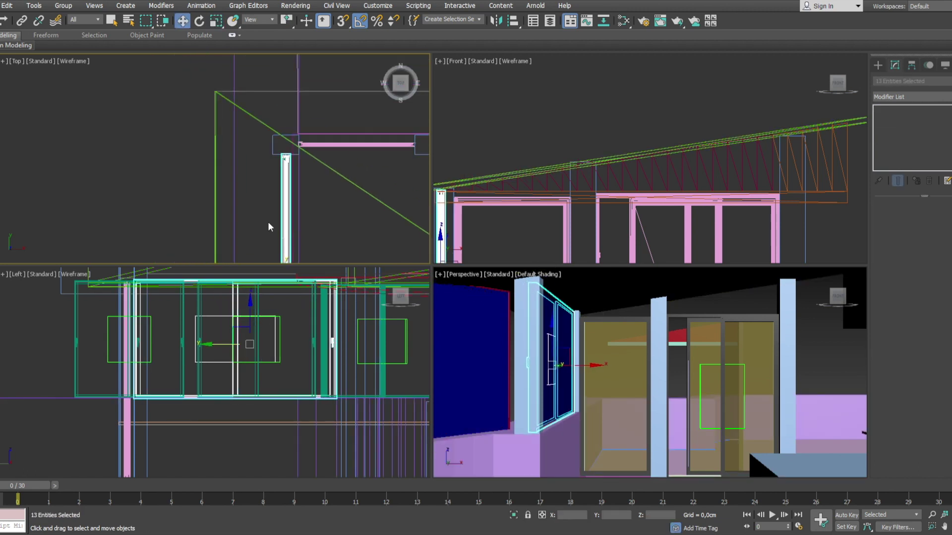
pyautogui.scroll(2, 277, 209)
pyautogui.scroll(2, 265, 177)
pyautogui.hotkey('alt', 'w')
pyautogui.press('r')
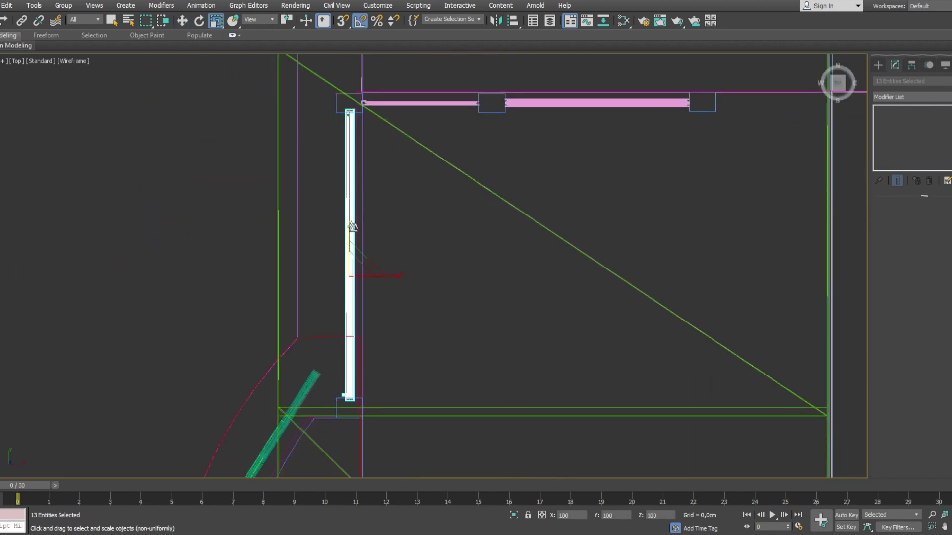
pyautogui.press('w')
pyautogui.hotkey('alt', 'w')
pyautogui.scroll(2, 272, 160)
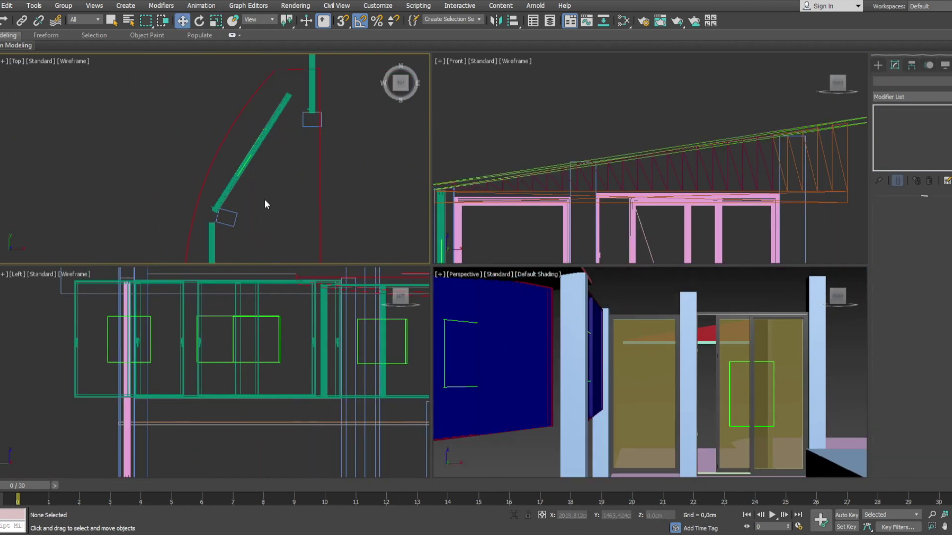
# - Move the diagonal beam down-right along the curved wall beside column Line179067
pyautogui.click(221, 140)
pyautogui.click(243, 166)
pyautogui.press('w')
pyautogui.click(312, 119)
pyautogui.moveTo(151, 140); pyautogui.dragTo(243, 183)
pyautogui.press('r')
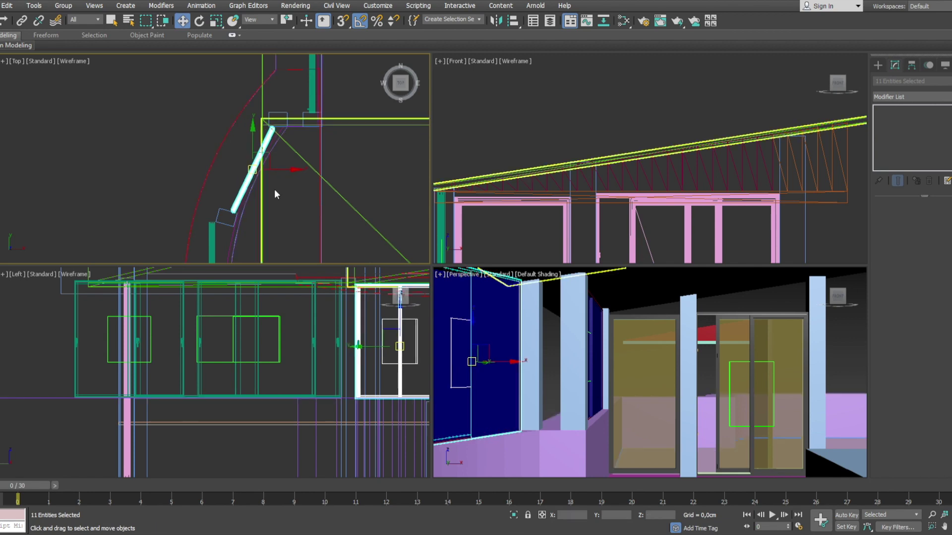
pyautogui.click(665, 390)
# - Select the column Line179065 with the Rotate tool active
pyautogui.scroll(3, 265, 228)
pyautogui.click(265, 228)
pyautogui.press('e')
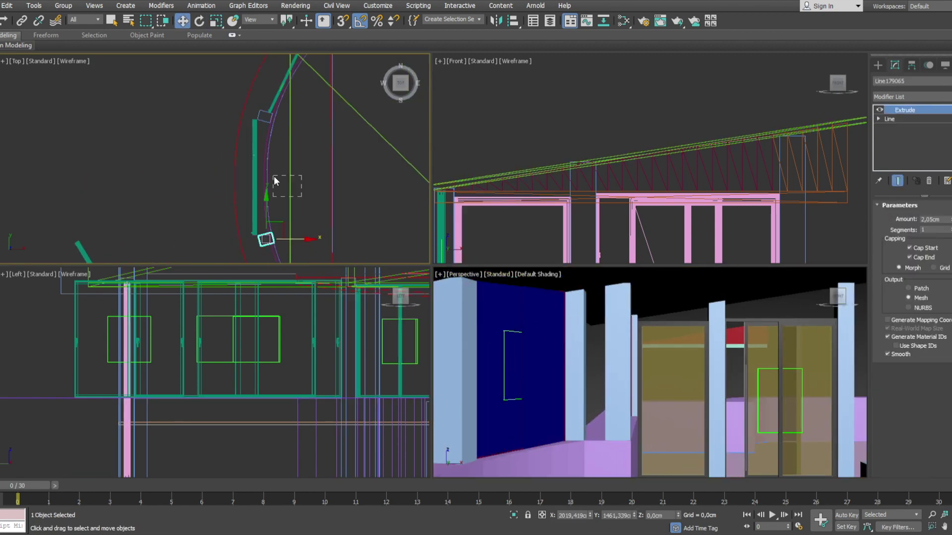
pyautogui.moveTo(275, 177); pyautogui.dragTo(279, 136)
# - Delete the redundant wall piece Line179064
pyautogui.click(286, 185)
pyautogui.scroll(3, 187, 230)
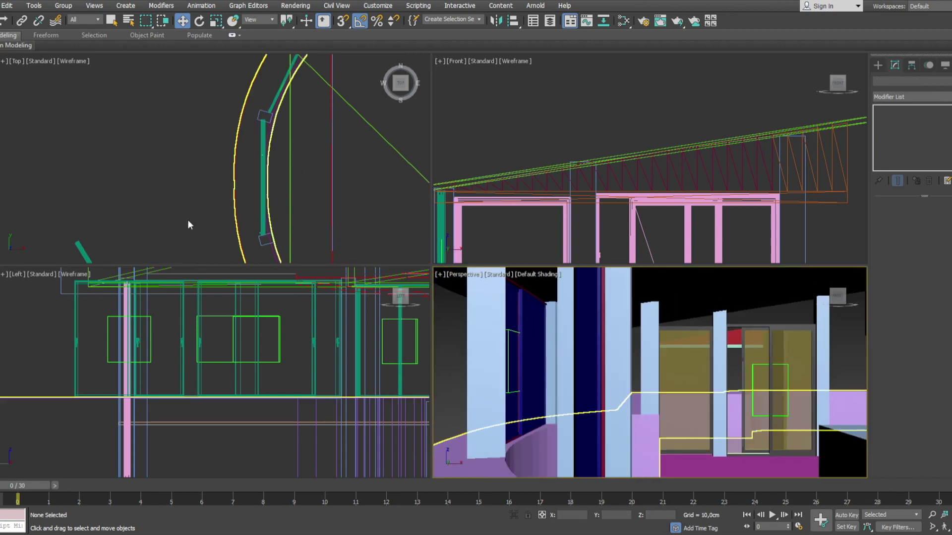
pyautogui.scroll(2, 293, 159)
pyautogui.press('Delete')
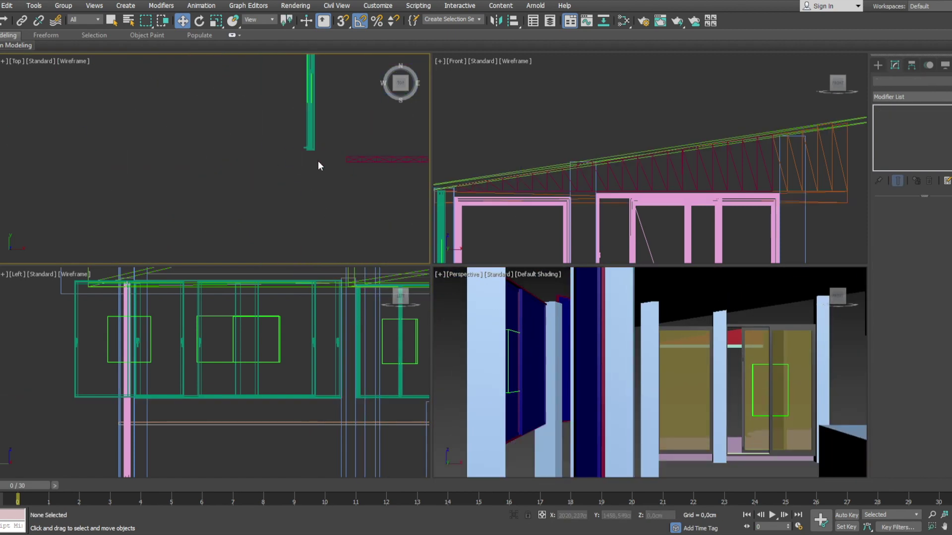
# - Scale the selection 118% lengthwise and select the column's top vertices
pyautogui.press('r')
pyautogui.moveTo(323, 148); pyautogui.dragTo(322, 130)
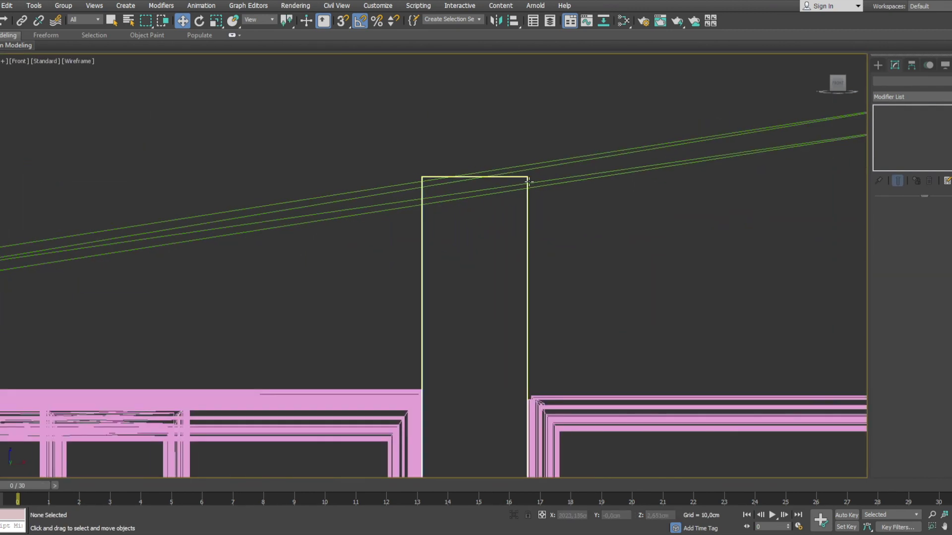
pyautogui.moveTo(510, 138); pyautogui.dragTo(573, 212)
pyautogui.scroll(4, 466, 181)
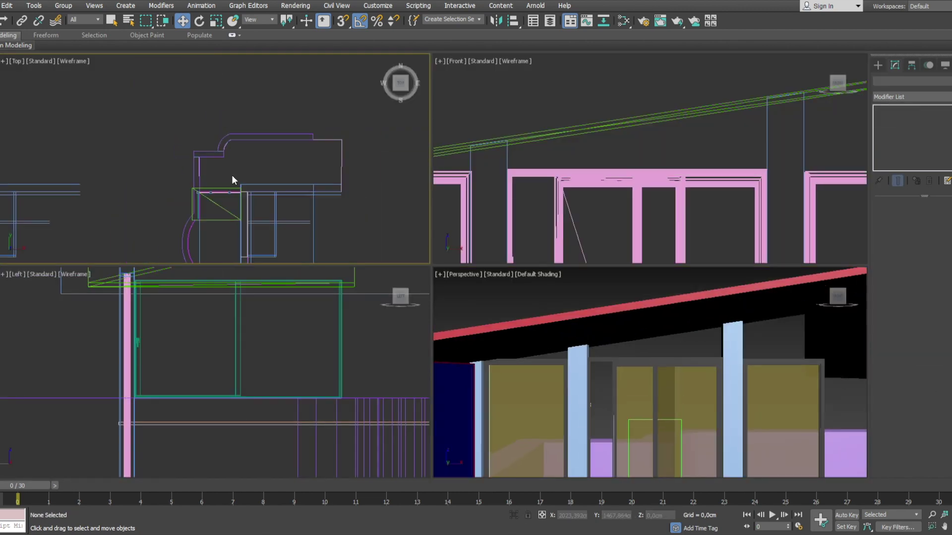
# - Select the roof truss group, then the beam Box292 above the doors in the Front view
pyautogui.click(218, 192)
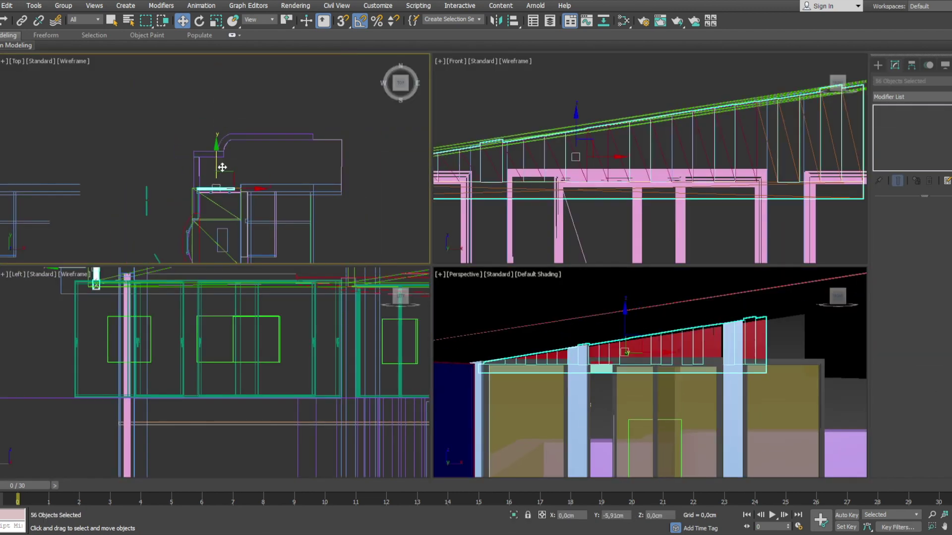
pyautogui.scroll(5, 170, 191)
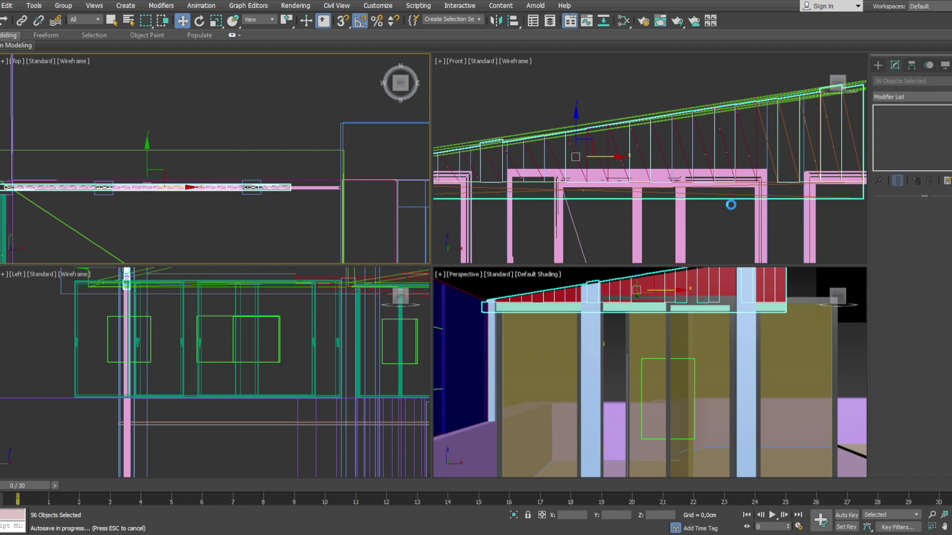
pyautogui.hotkey('alt', 'w')
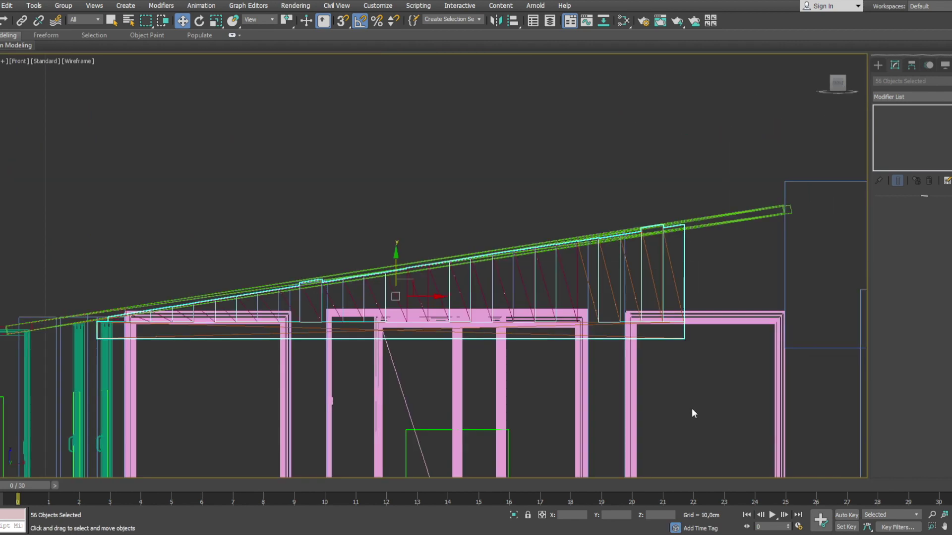
pyautogui.click(560, 201)
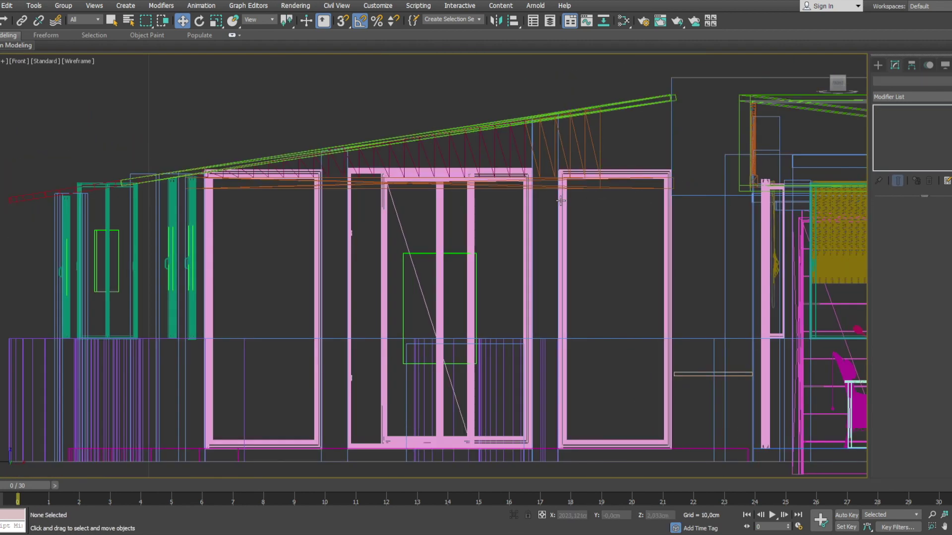
pyautogui.click(595, 192)
pyautogui.hotkey('alt', 'w')
# - Maximize the Front viewport and zoom in on the roof's high edge
pyautogui.hotkey('alt', 'w')
pyautogui.scroll(3, 697, 165)
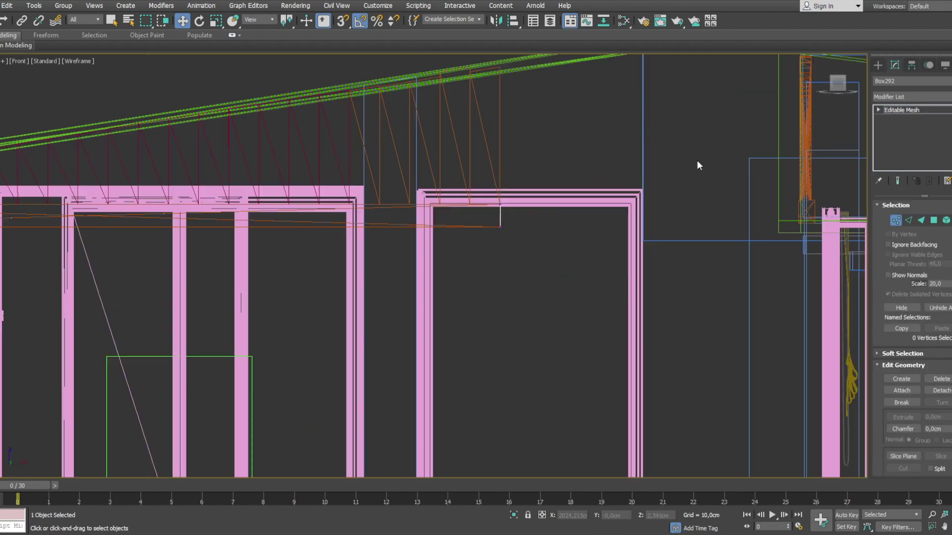
pyautogui.scroll(-3, 628, 162)
pyautogui.hotkey('alt', 'w')
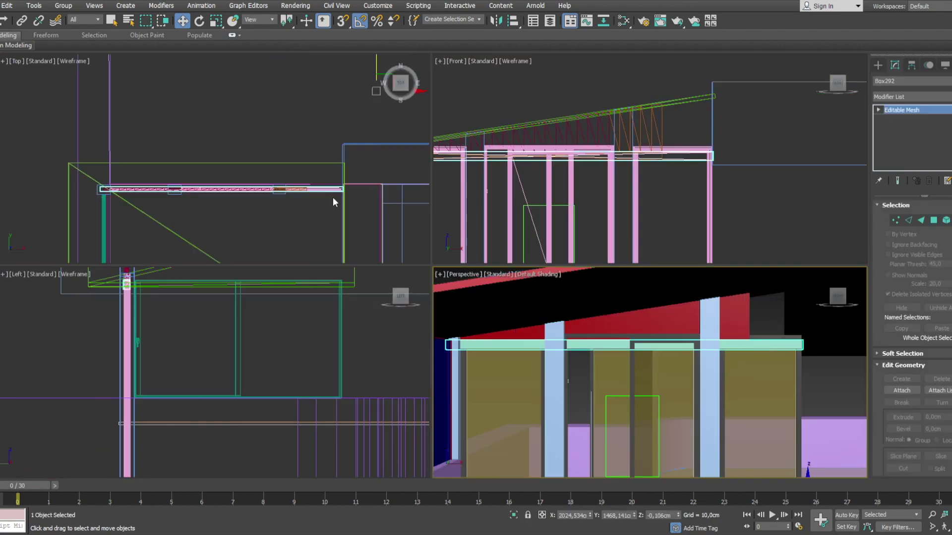
pyautogui.hotkey('alt', 'w')
pyautogui.press('f')
pyautogui.scroll(4, 569, 221)
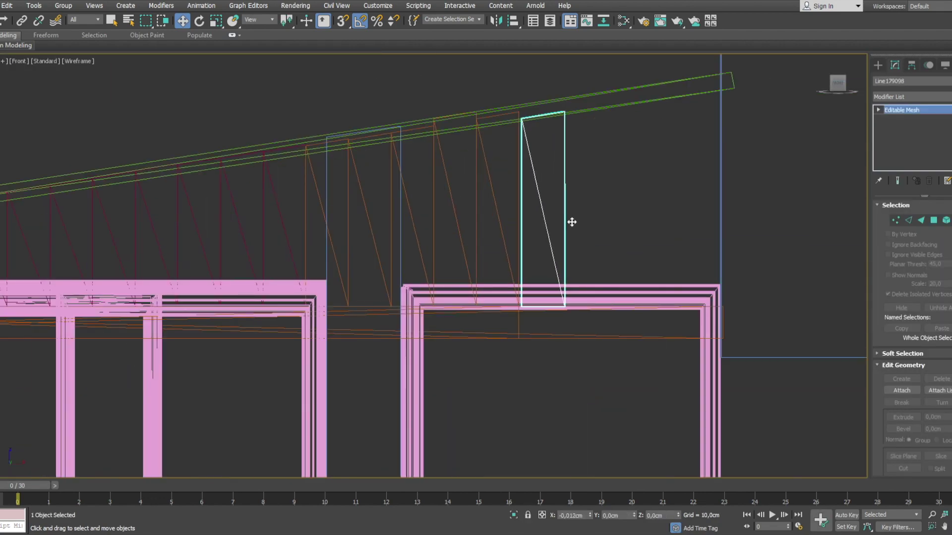
pyautogui.scroll(3, 550, 181)
pyautogui.scroll(-5, 550, 189)
pyautogui.scroll(-2, 644, 460)
# - Select end piece Line179099 and switch to vertex editing
pyautogui.click(543, 208)
pyautogui.scroll(2, 565, 210)
pyautogui.scroll(4, 585, 213)
pyautogui.scroll(3, 497, 259)
pyautogui.press('1')
pyautogui.press('1')
pyautogui.scroll(-8, 611, 435)
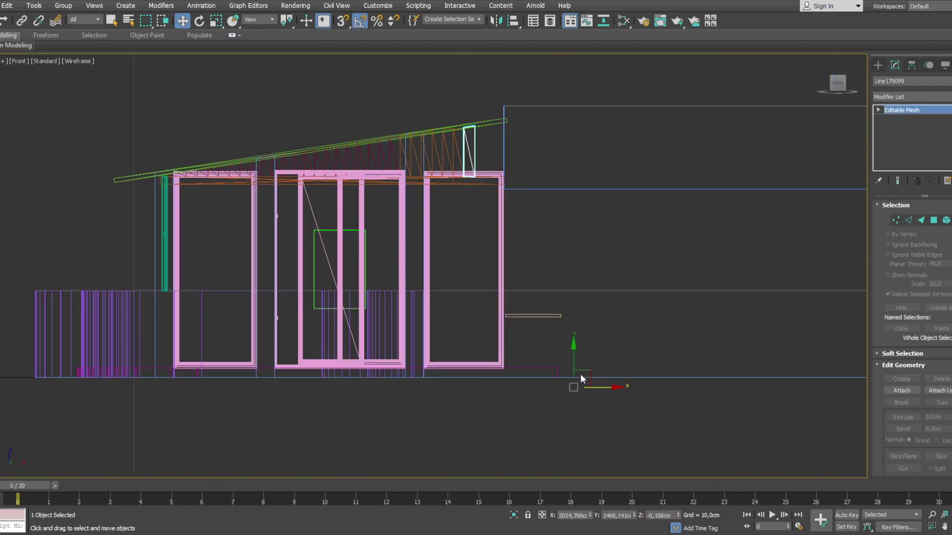
pyautogui.scroll(6, 473, 148)
pyautogui.scroll(-2, 476, 209)
# - Select the neighbouring end pieces Line179100 and Line179102
pyautogui.click(472, 218)
pyautogui.scroll(-6, 580, 454)
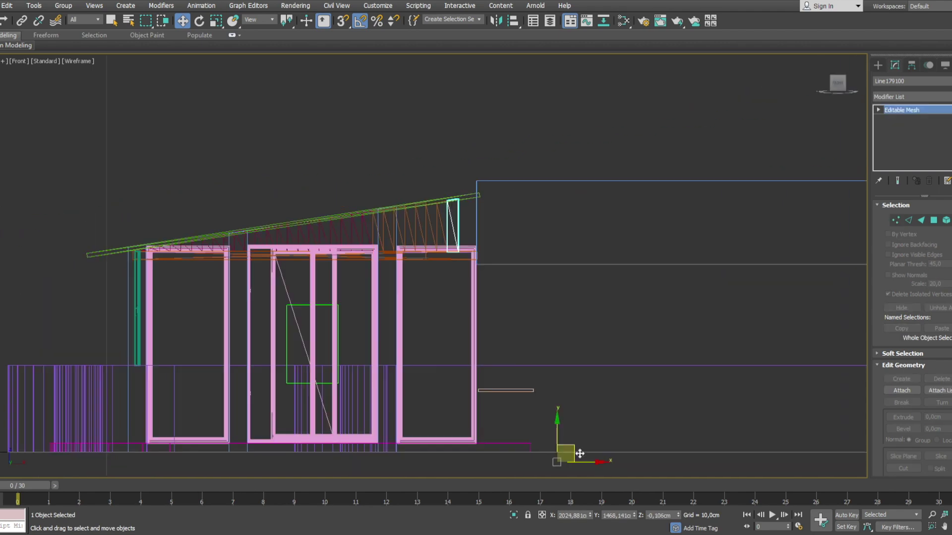
pyautogui.scroll(6, 455, 200)
pyautogui.click(511, 226)
pyautogui.scroll(-1, 511, 226)
pyautogui.scroll(-4, 573, 195)
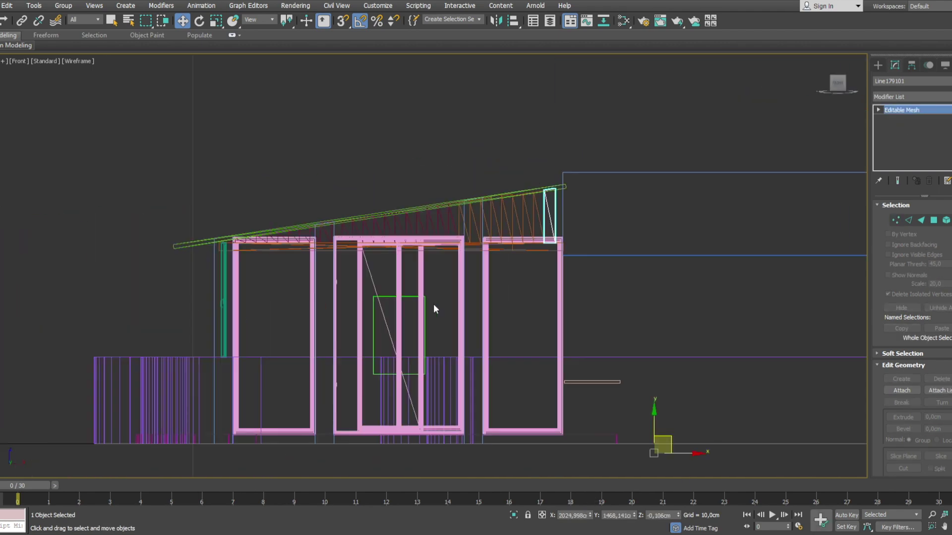
pyautogui.scroll(4, 555, 199)
# - Select frame piece Line179007 and zoom all four viewports to the door frames
pyautogui.click(536, 132)
pyautogui.scroll(-5, 272, 266)
pyautogui.hotkey('alt', 'w')
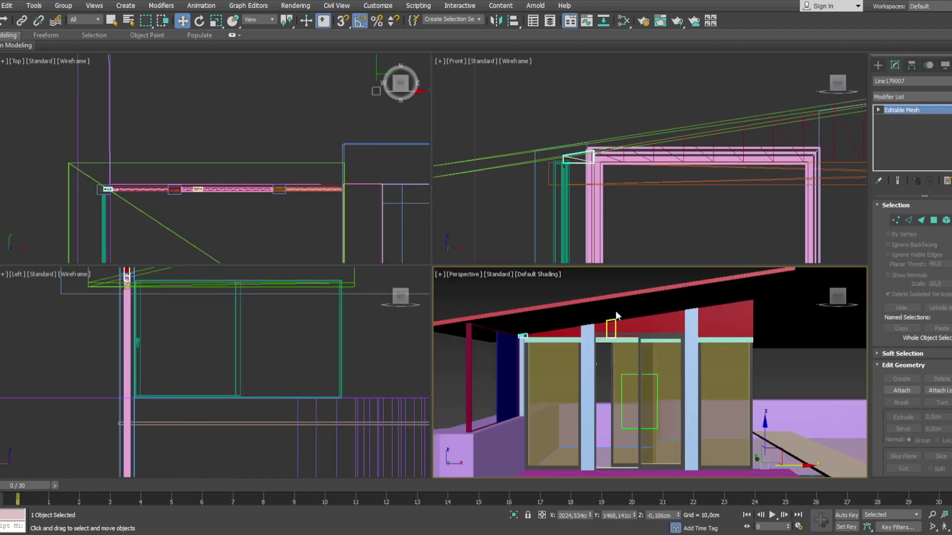
pyautogui.moveTo(639, 347); pyautogui.dragTo(600, 379, button='middle')
pyautogui.hotkey('ctrl', 'q')
# - Select the right terrace column Line179103, passing over Line179082 and Line403
pyautogui.press('z')
pyautogui.press('z')
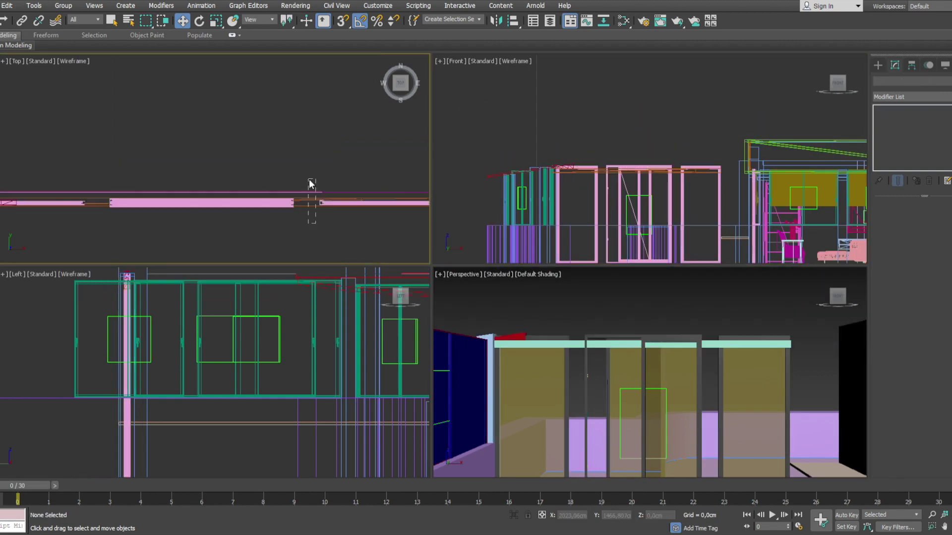
pyautogui.scroll(-5, 206, 121)
pyautogui.scroll(5, 89, 148)
pyautogui.click(90, 148)
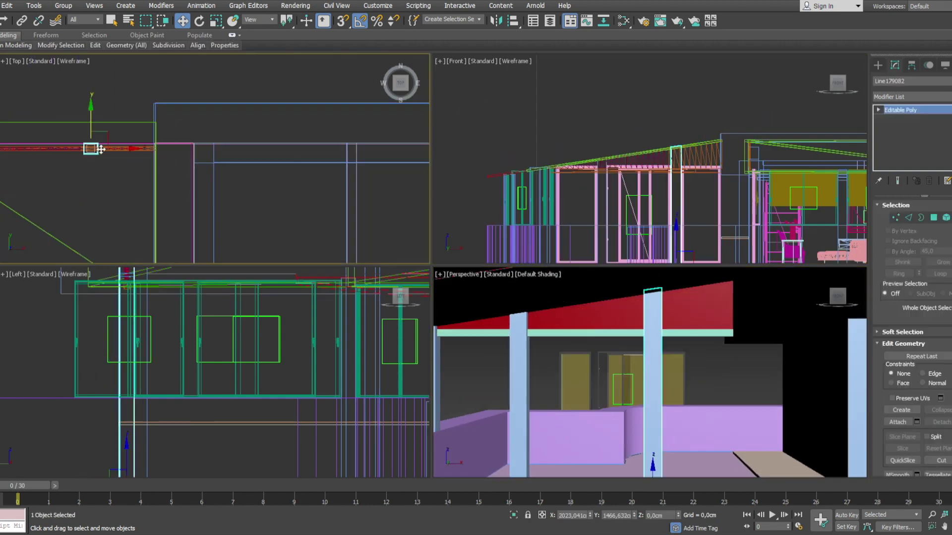
pyautogui.click(743, 446)
pyautogui.scroll(3, 751, 383)
pyautogui.click(799, 377)
pyautogui.scroll(3, 240, 187)
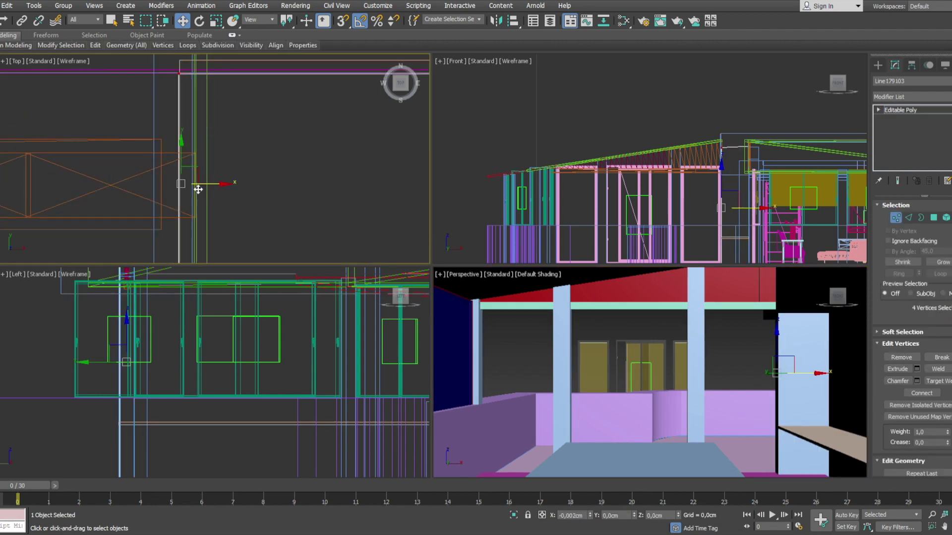
pyautogui.scroll(3, 198, 187)
# - Zoom Extents All, then frame the Layer:0 floor-plan spline in a maximized Top view
pyautogui.hotkey('ctrl', 'shift', 'z')
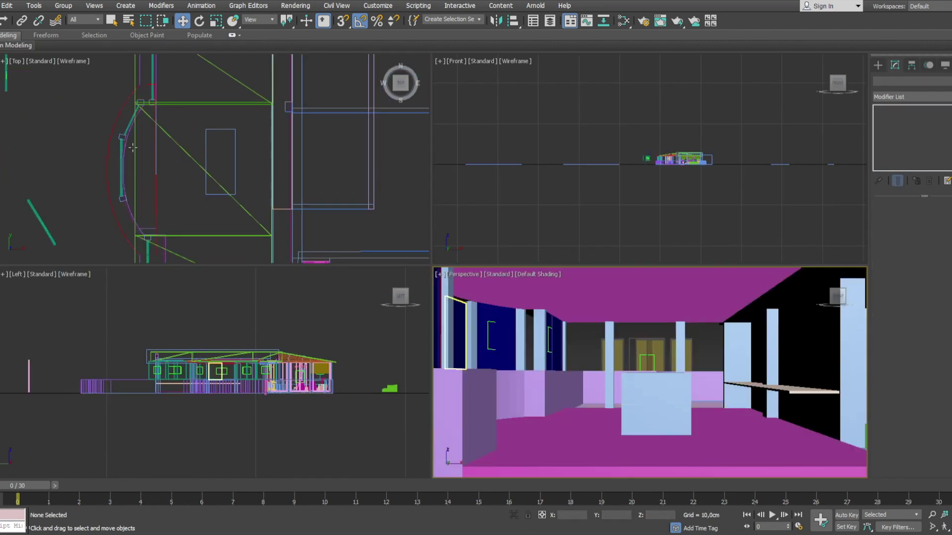
pyautogui.scroll(-3, 156, 149)
pyautogui.click(156, 149)
pyautogui.press('z')
pyautogui.hotkey('alt', 'w')
pyautogui.scroll(-3, 353, 352)
# - Start the trim line at the wall end and trace its first vertices around the curve
pyautogui.scroll(3, 353, 364)
pyautogui.scroll(5, 354, 364)
pyautogui.click(370, 148)
pyautogui.click(273, 149)
pyautogui.click(245, 185)
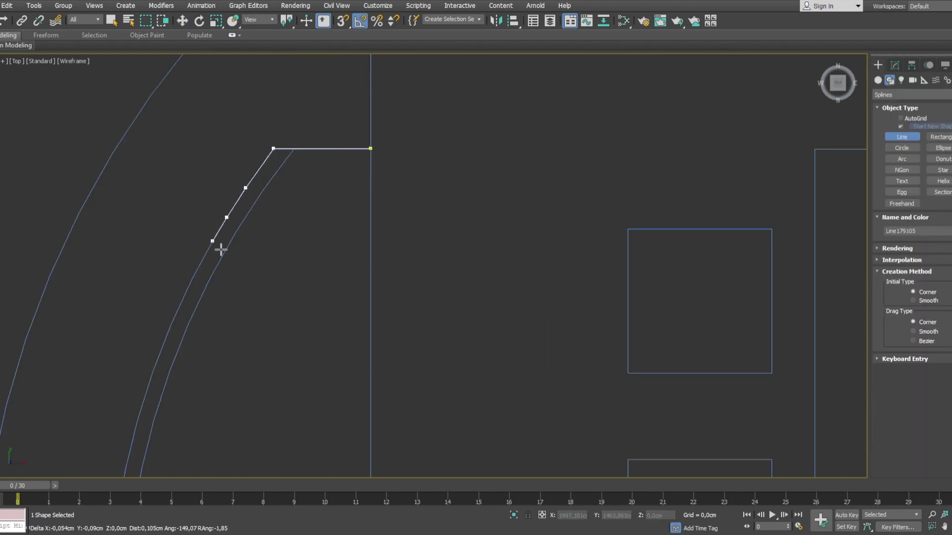
pyautogui.click(161, 378)
pyautogui.moveTo(161, 378); pyautogui.dragTo(173, 243, button='middle')
pyautogui.click(156, 294)
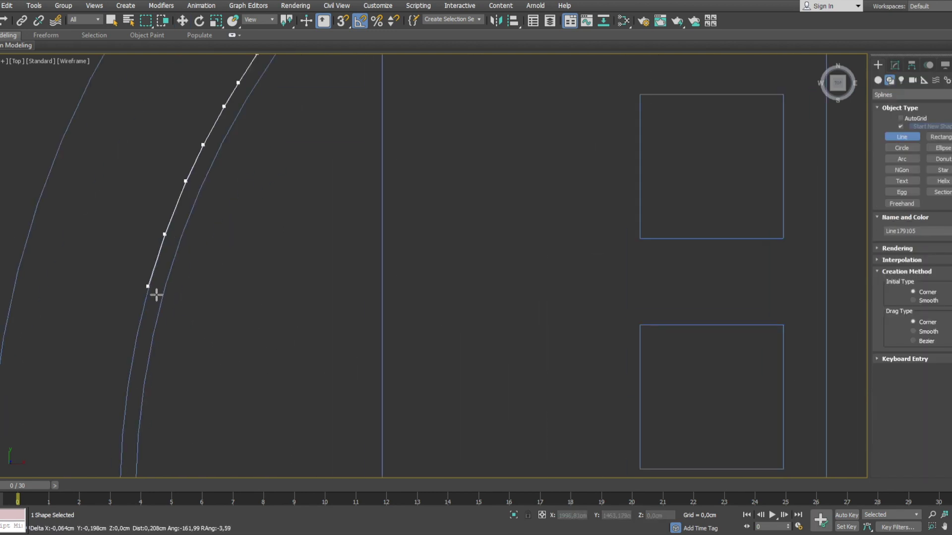
# - Continue placing trim-line vertices along the inner arc of the curved wall
pyautogui.scroll(-3, 154, 372)
pyautogui.scroll(6, 172, 441)
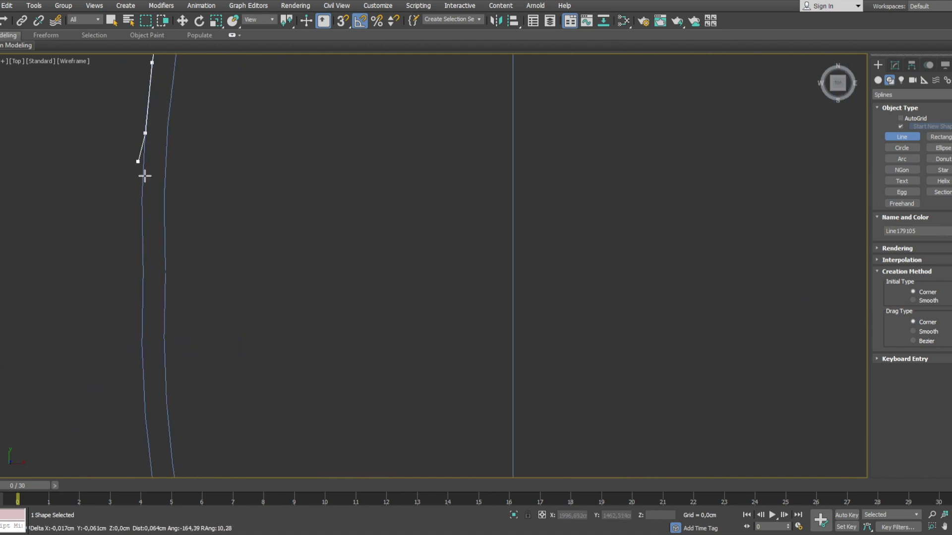
pyautogui.click(149, 358)
pyautogui.moveTo(150, 358)
pyautogui.mouseDown(button='middle')
pyautogui.moveTo(138, 361)
pyautogui.moveTo(150, 357)
pyautogui.moveTo(134, 335)
pyautogui.mouseUp(button='middle')
pyautogui.click(151, 357)
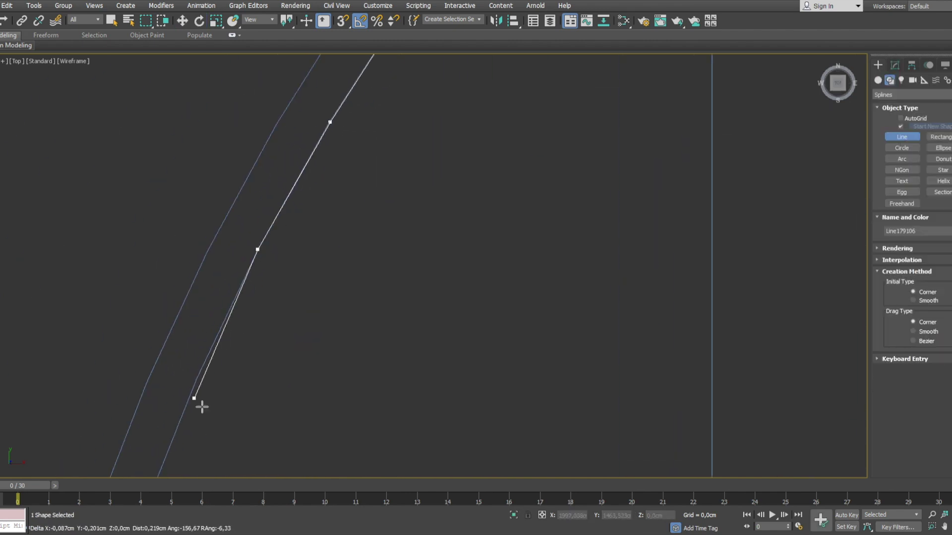
pyautogui.click(194, 398)
pyautogui.moveTo(202, 407); pyautogui.dragTo(197, 294, button='middle')
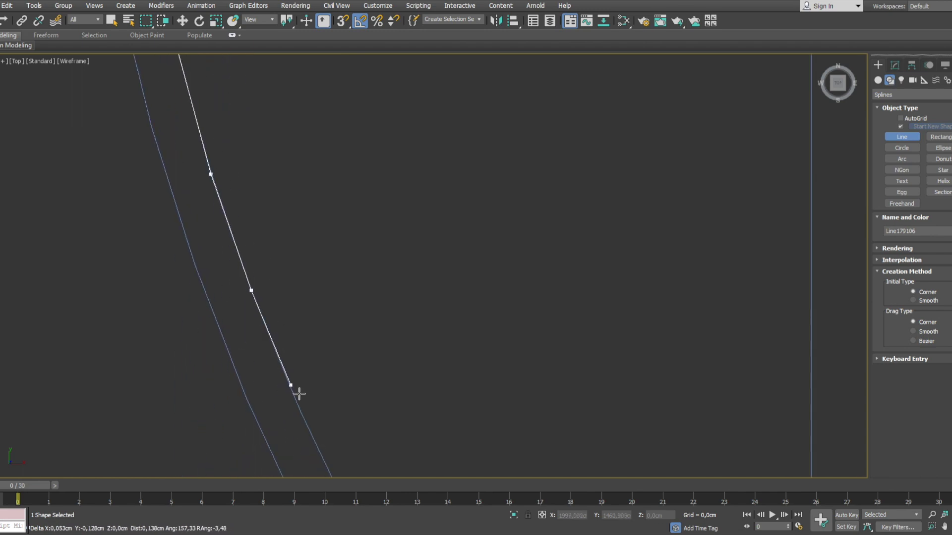
pyautogui.click(309, 360)
pyautogui.moveTo(369, 469); pyautogui.dragTo(298, 364, button='middle')
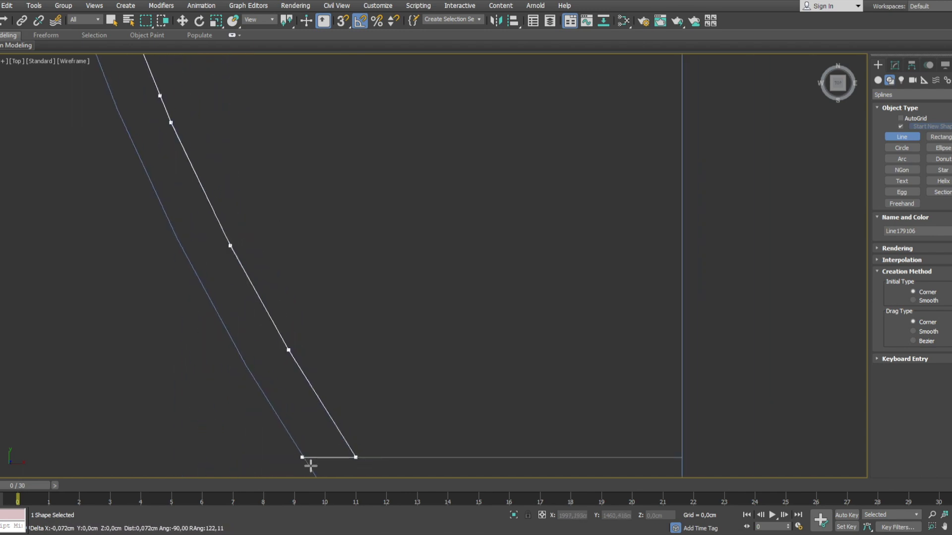
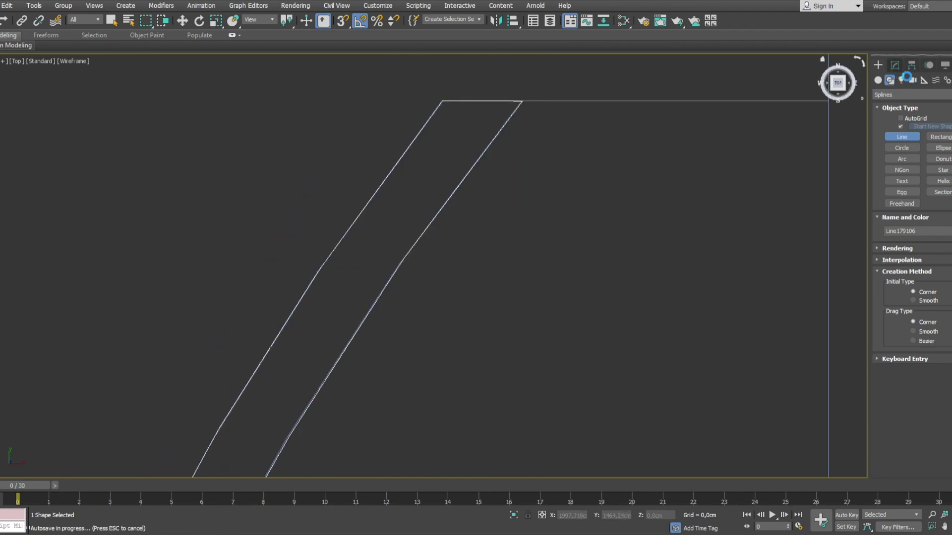
# - Extrude the curved seat outline to a 0.17cm slab, then select its top front edge
pyautogui.click(896, 65)
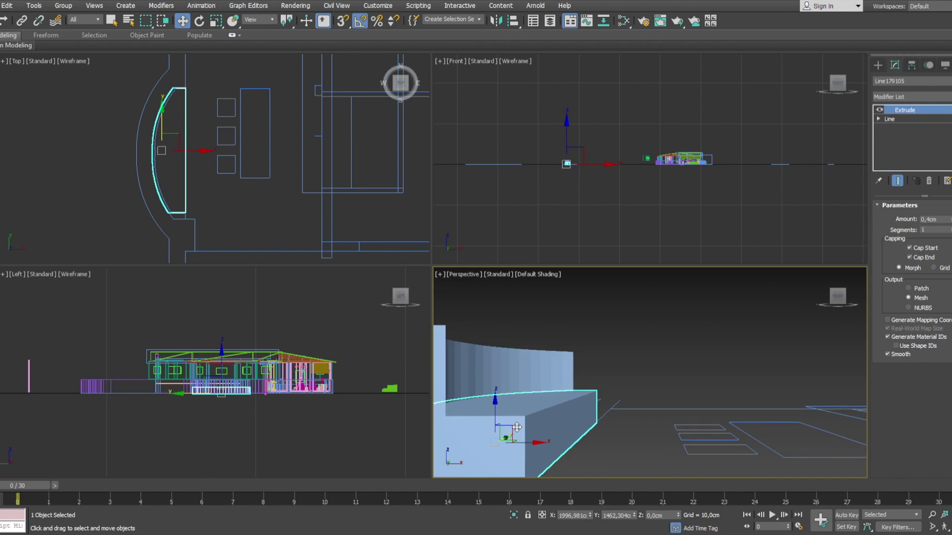
pyautogui.scroll(-2, 905, 412)
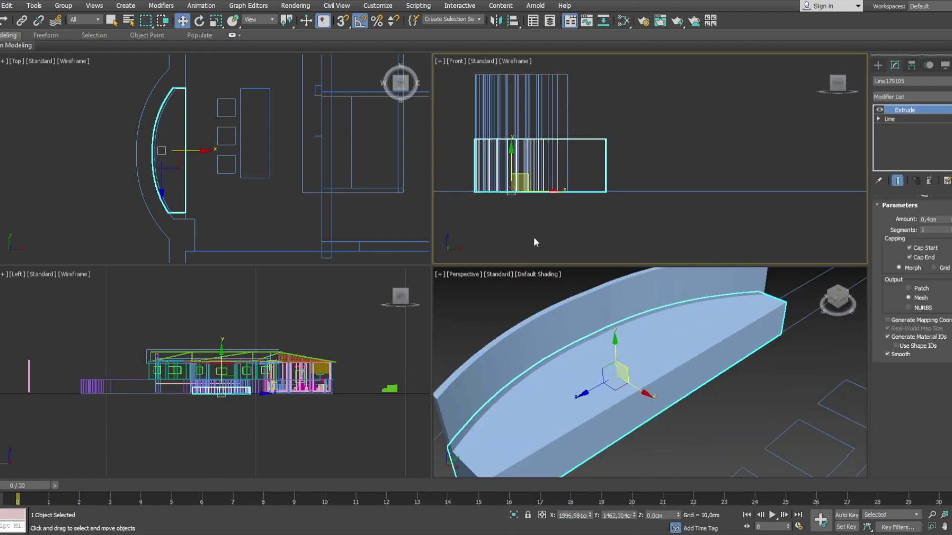
pyautogui.doubleClick(929, 220)
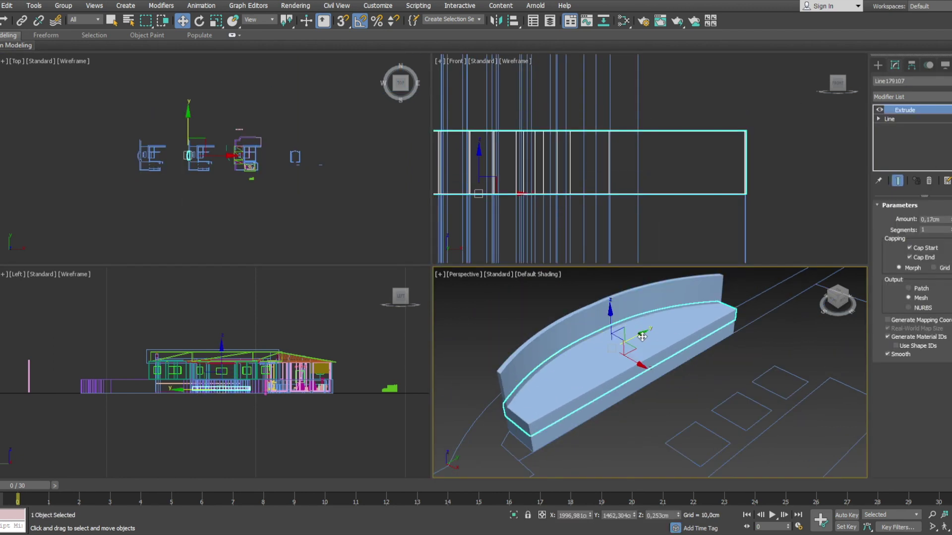
pyautogui.press('2')
pyautogui.click(526, 424)
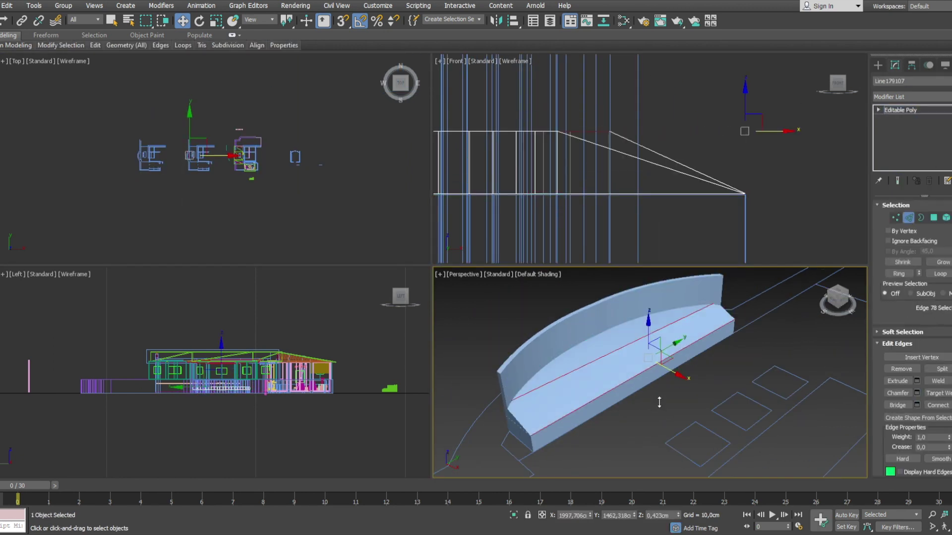
# - Chamfer the seat's top front edge into a multi-segment rounded bevel, reworking it with undo and redo
pyautogui.moveTo(659, 394); pyautogui.dragTo(683, 401)
pyautogui.hotkey('ctrl', 'z')
pyautogui.scroll(5, 675, 400)
pyautogui.scroll(3, 674, 401)
pyautogui.hotkey('ctrl', 'z')
pyautogui.hotkey('ctrl', 'z')
pyautogui.hotkey('ctrl', 'z')
pyautogui.hotkey('ctrl', 'z')
pyautogui.hotkey('ctrl', 'z')
pyautogui.hotkey('ctrl', 'z')
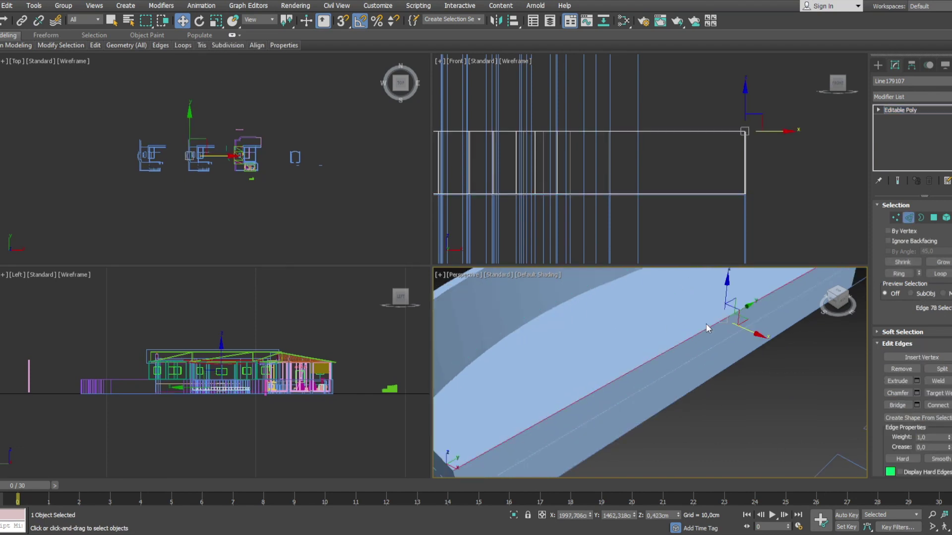
pyautogui.scroll(-4, 712, 330)
pyautogui.hotkey('ctrl', 'z')
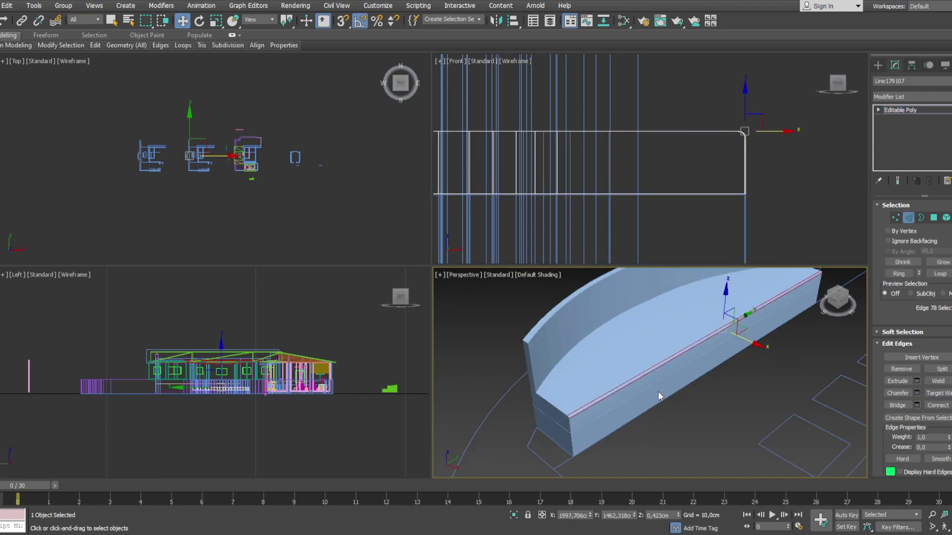
pyautogui.hotkey('ctrl', 'z')
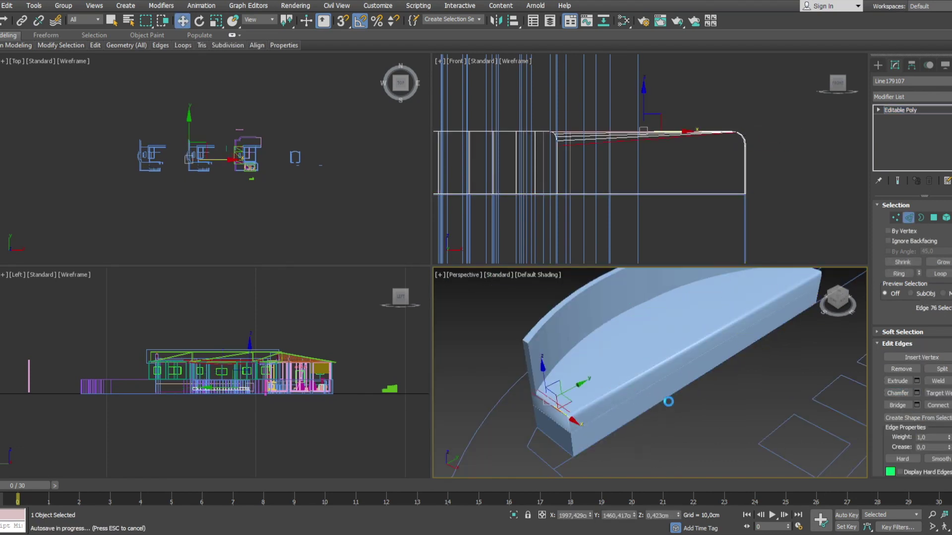
pyautogui.hotkey('ctrl', 'z')
pyautogui.hotkey('ctrl', 'z')
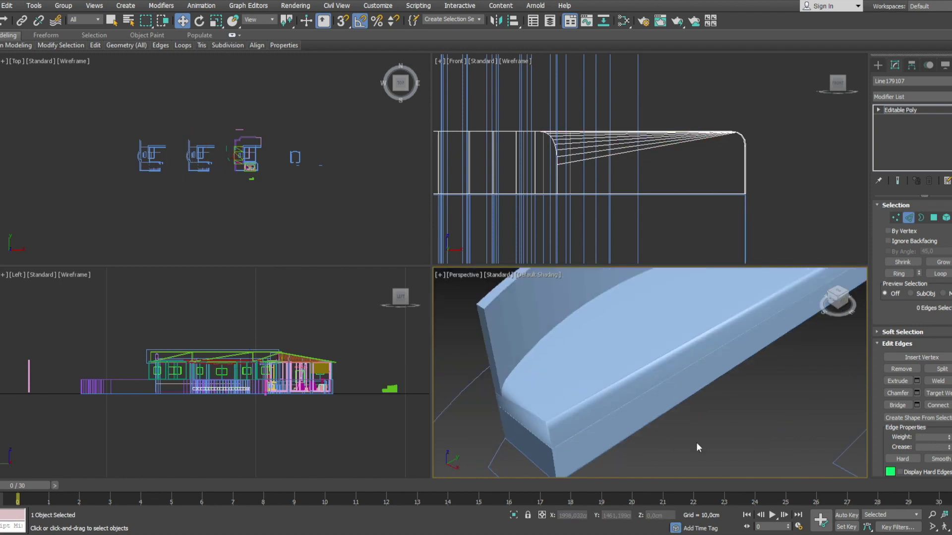
pyautogui.hotkey('ctrl', 'z')
pyautogui.hotkey('ctrl', 'z')
pyautogui.hotkey('ctrl', 'z')
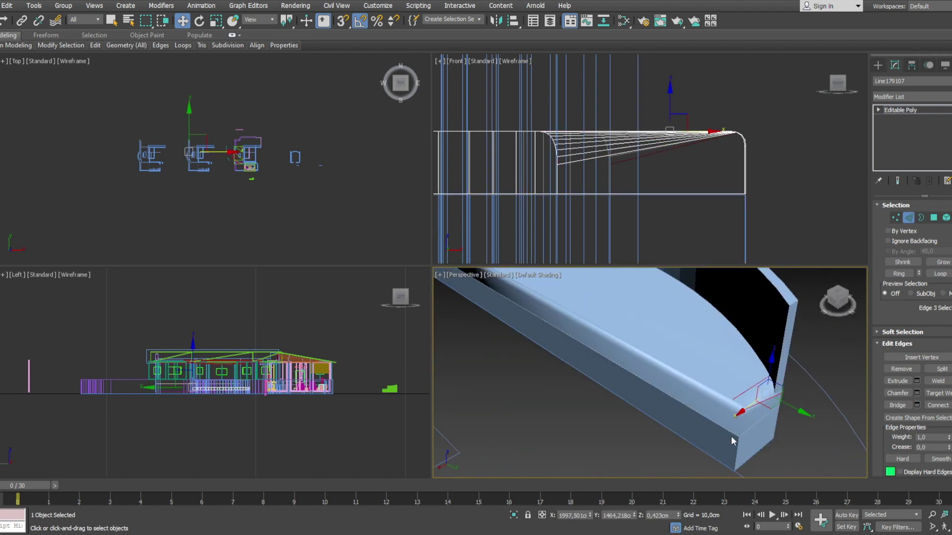
pyautogui.hotkey('ctrl', 'z')
pyautogui.hotkey('ctrl', 'z')
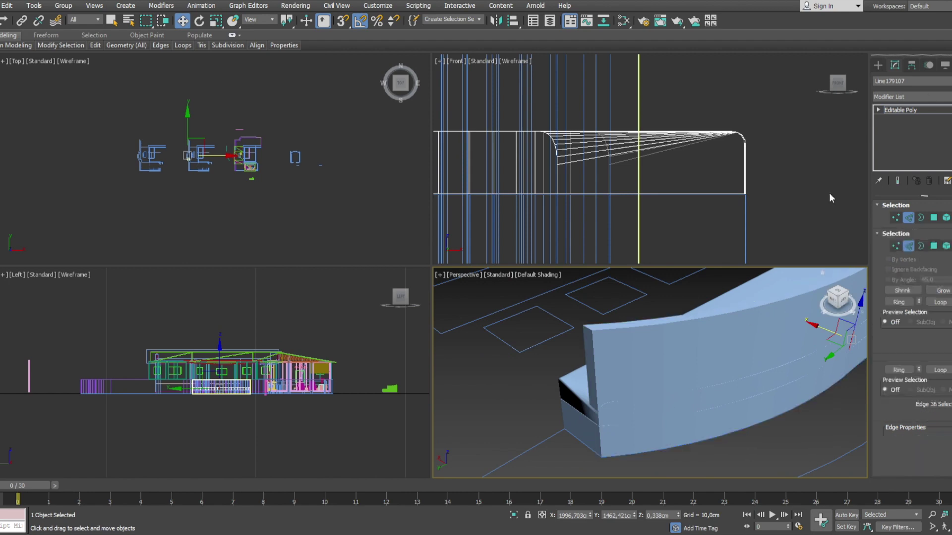
pyautogui.hotkey('ctrl', 'z')
pyautogui.hotkey('ctrl', 'z')
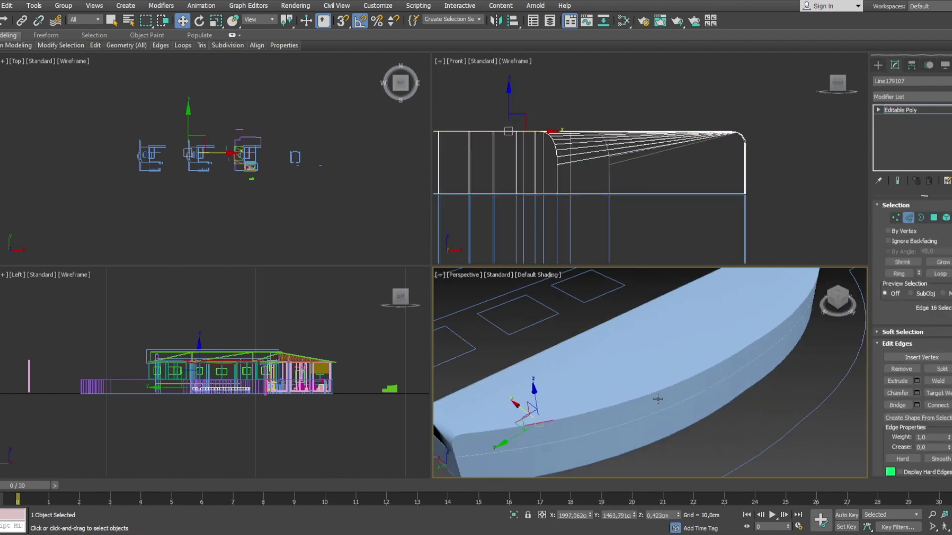
pyautogui.hotkey('ctrl', 'z')
pyautogui.hotkey('ctrl', 'z')
pyautogui.hotkey('ctrl', 'z')
pyautogui.hotkey('ctrl', 'y')
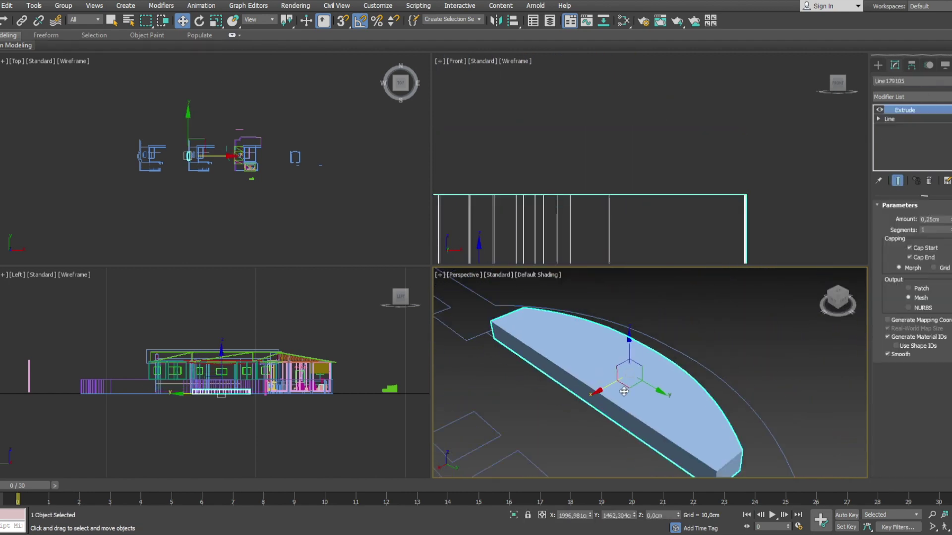
# - Round the second curved slab's top edges with a segmented chamfer, then exit Edge mode
pyautogui.hotkey('ctrl', 'y')
pyautogui.hotkey('ctrl', 'y')
pyautogui.hotkey('ctrl', 'y')
pyautogui.hotkey('ctrl', 'y')
pyautogui.hotkey('ctrl', 'y')
pyautogui.hotkey('ctrl', 'y')
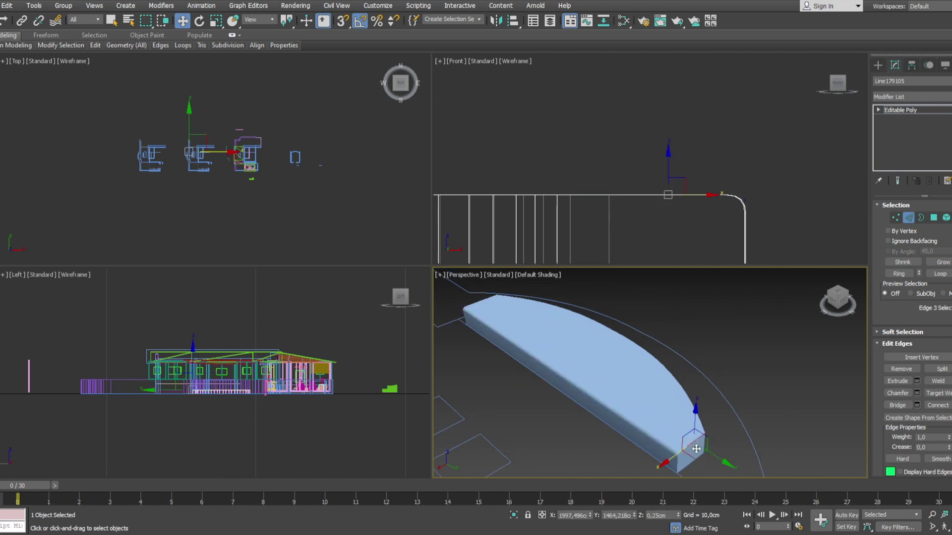
pyautogui.hotkey('ctrl', 'y')
pyautogui.hotkey('ctrl', 'y')
pyautogui.hotkey('ctrl', 'y')
pyautogui.hotkey('ctrl', 'y')
pyautogui.keyDown('alt'); pyautogui.moveTo(730, 432); pyautogui.dragTo(645, 422, button='middle'); pyautogui.keyUp('alt')
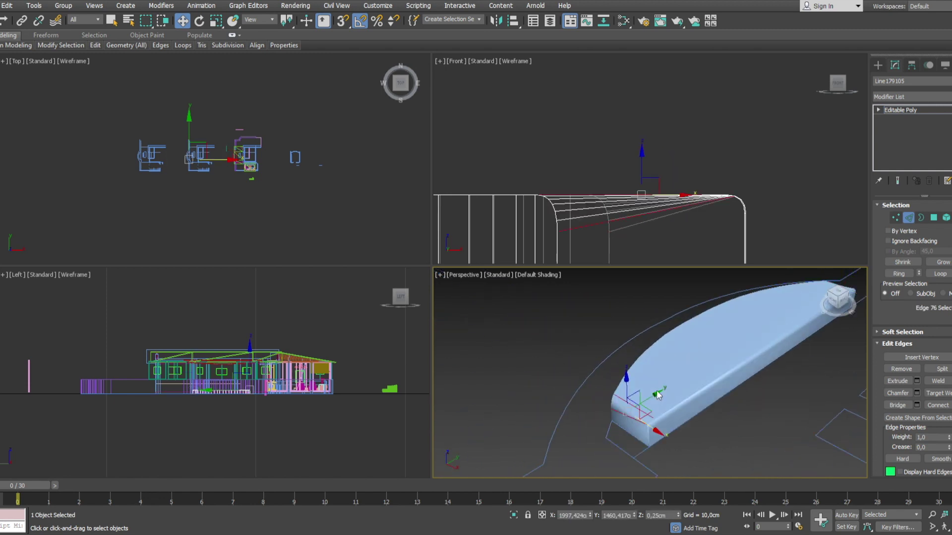
pyautogui.hotkey('ctrl', 'y')
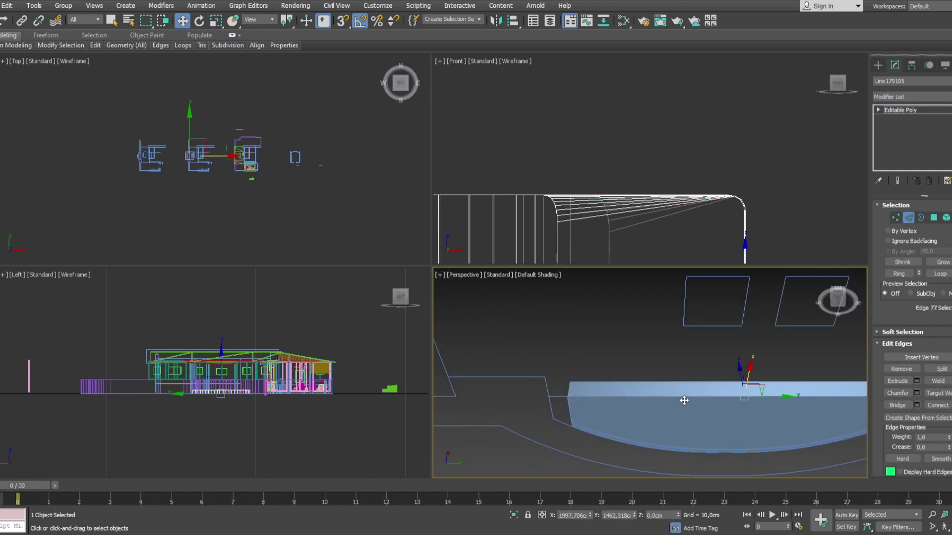
pyautogui.hotkey('ctrl', 'y')
pyautogui.hotkey('ctrl', 'y')
pyautogui.hotkey('ctrl', 'y')
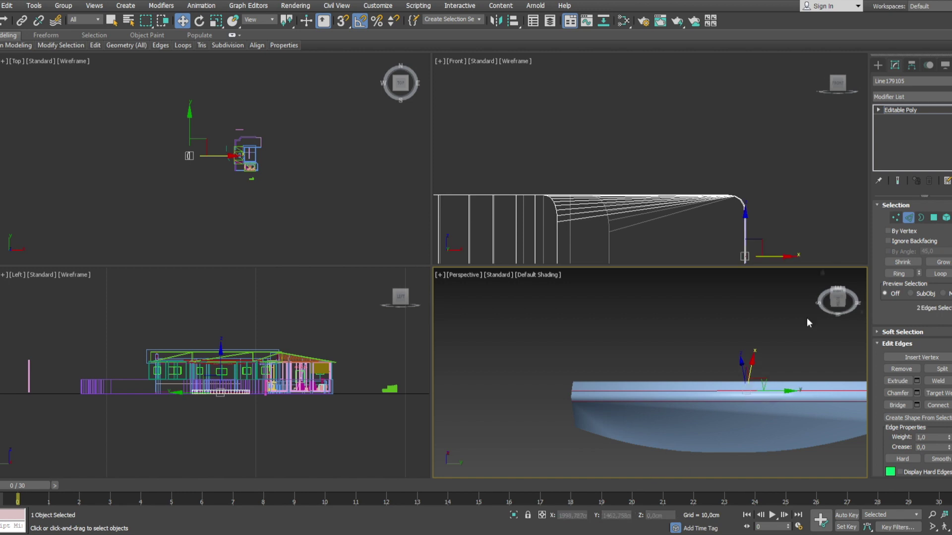
pyautogui.hotkey('ctrl', 'y')
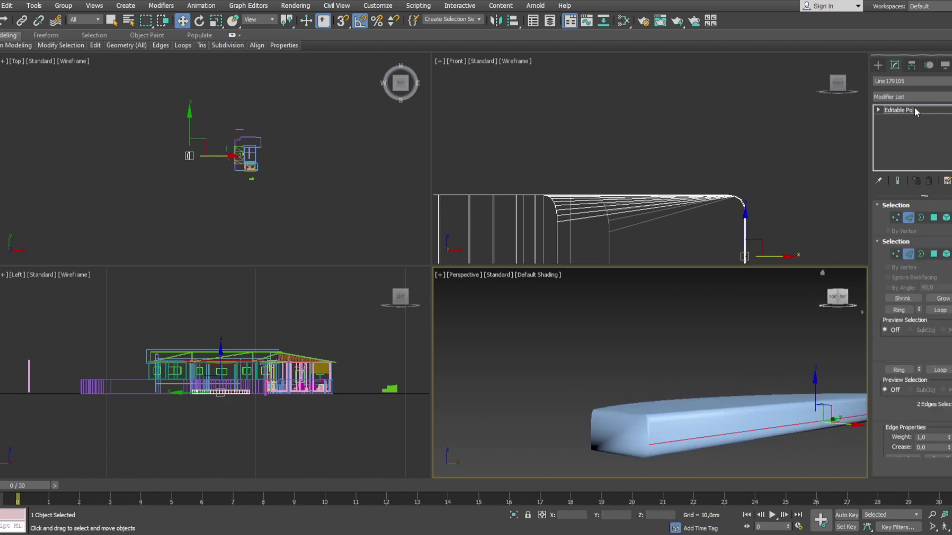
pyautogui.click(908, 110)
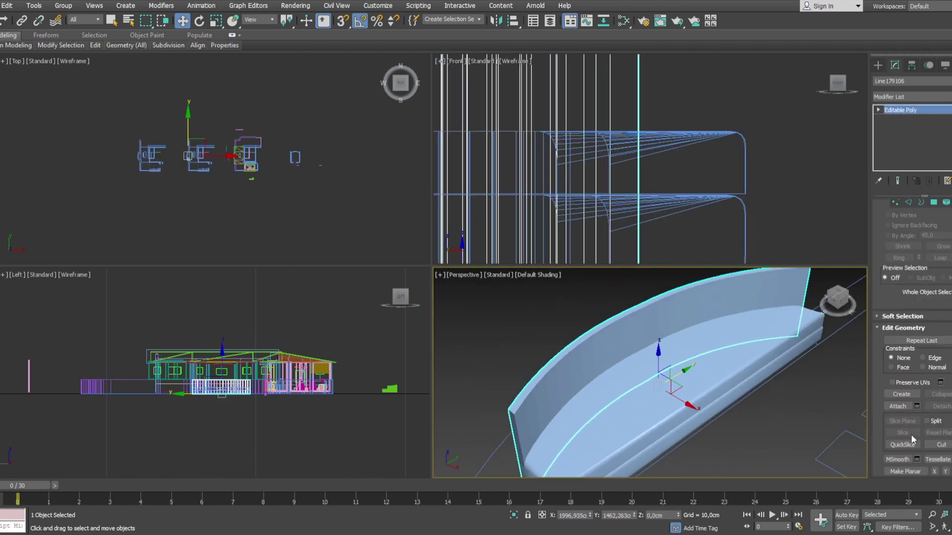
# - Select and refine several backrest edges in Edge mode, then exit and pick the seat pillow
pyautogui.press('2')
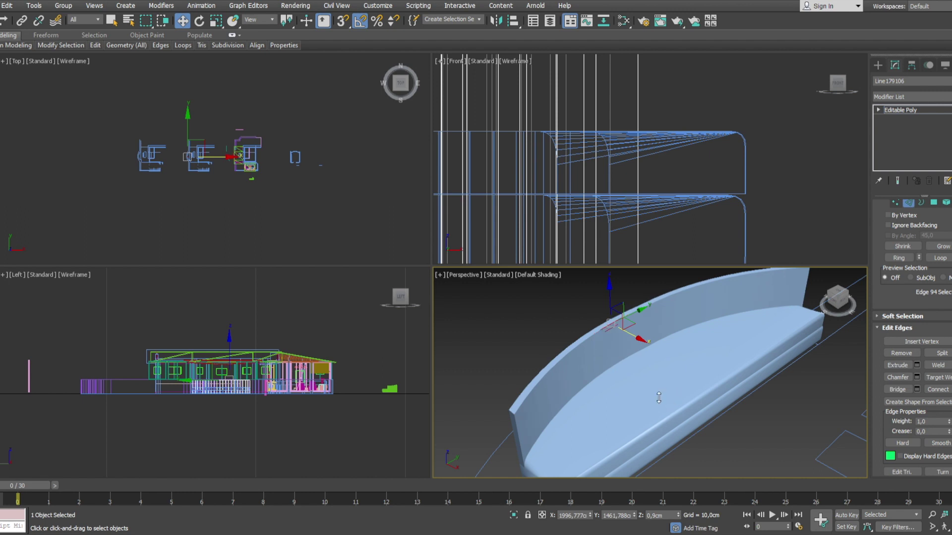
pyautogui.moveTo(560, 372); pyautogui.dragTo(525, 396, button='middle')
pyautogui.click(735, 317)
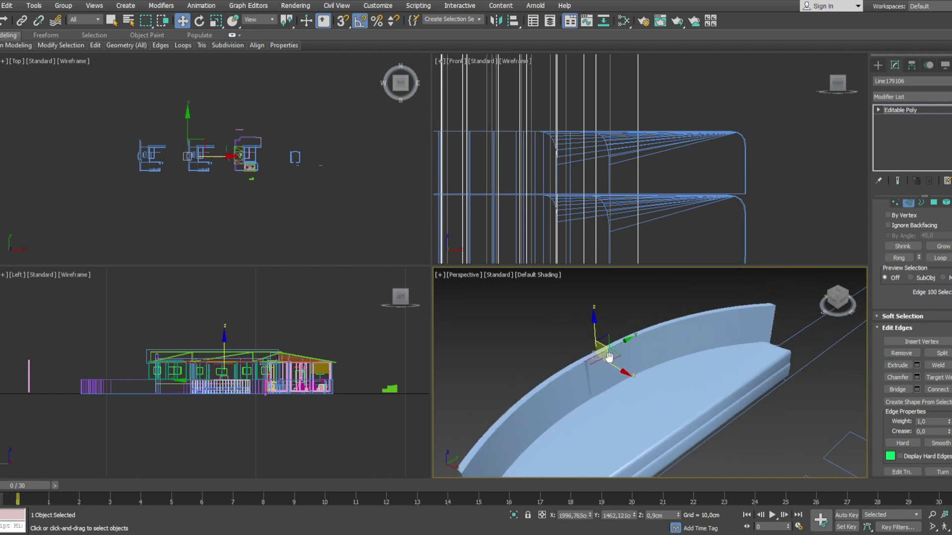
pyautogui.keyDown('alt'); pyautogui.moveTo(584, 370); pyautogui.dragTo(632, 353, button='middle'); pyautogui.keyUp('alt')
pyautogui.click(558, 317)
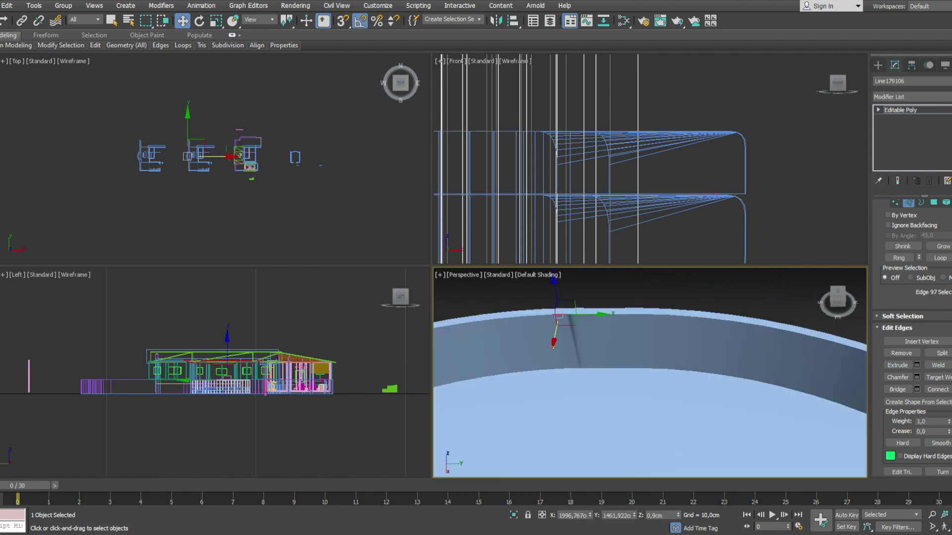
pyautogui.keyDown('alt'); pyautogui.moveTo(833, 377); pyautogui.dragTo(862, 383, button='middle'); pyautogui.keyUp('alt')
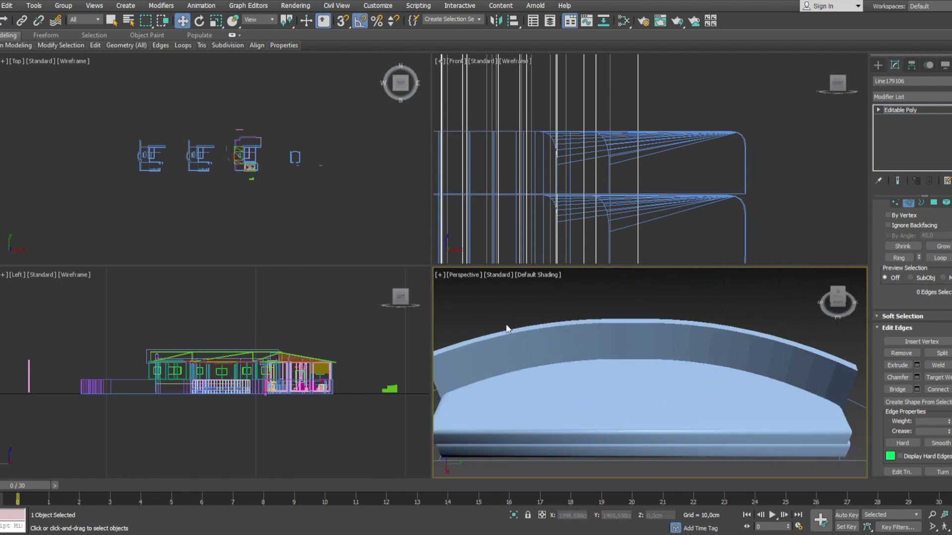
pyautogui.click(441, 360)
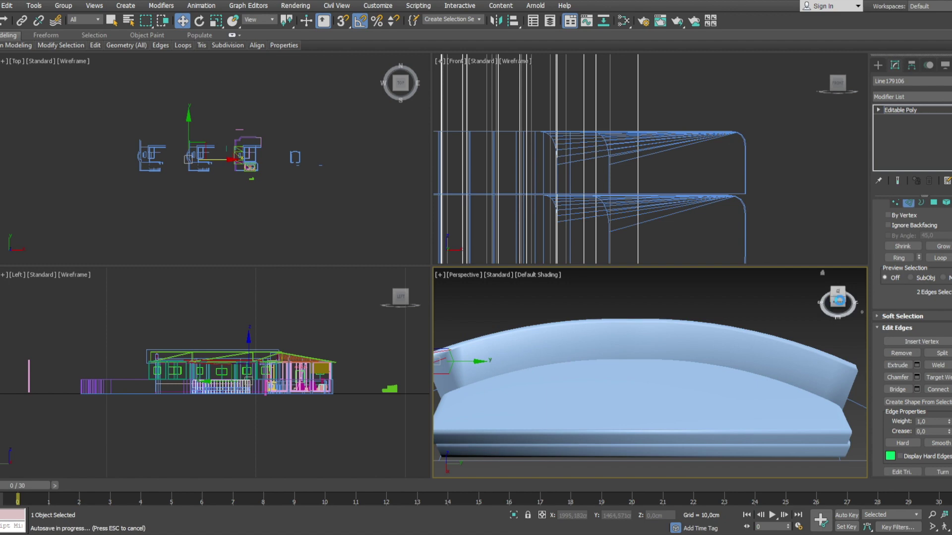
pyautogui.keyDown('alt'); pyautogui.moveTo(584, 376); pyautogui.dragTo(627, 393, button='middle'); pyautogui.keyUp('alt')
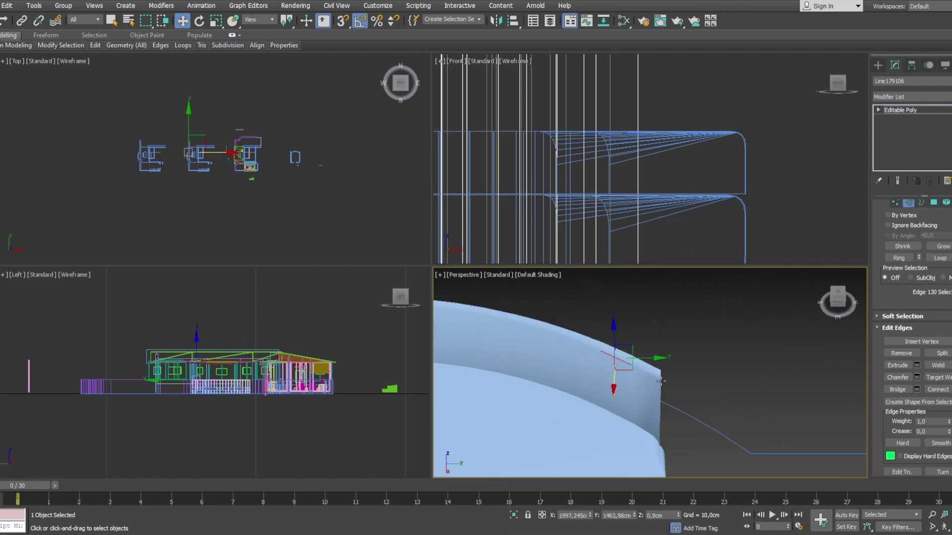
pyautogui.press('z')
pyautogui.click(575, 359)
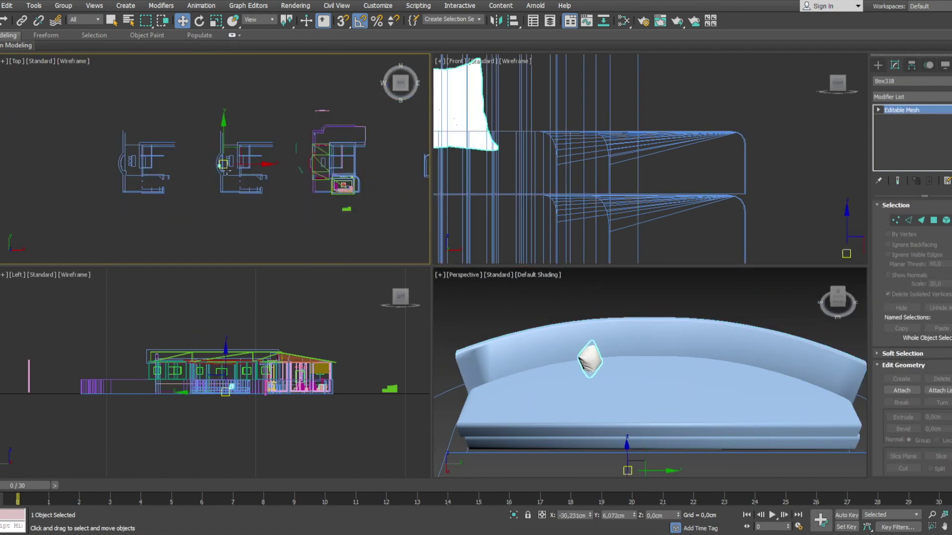
# - Scale the throw pillow down and position it against the sofa's backrest
pyautogui.hotkey('ctrl', 'shift', 'z')
pyautogui.hotkey('ctrl', 'z')
pyautogui.hotkey('ctrl', 'z')
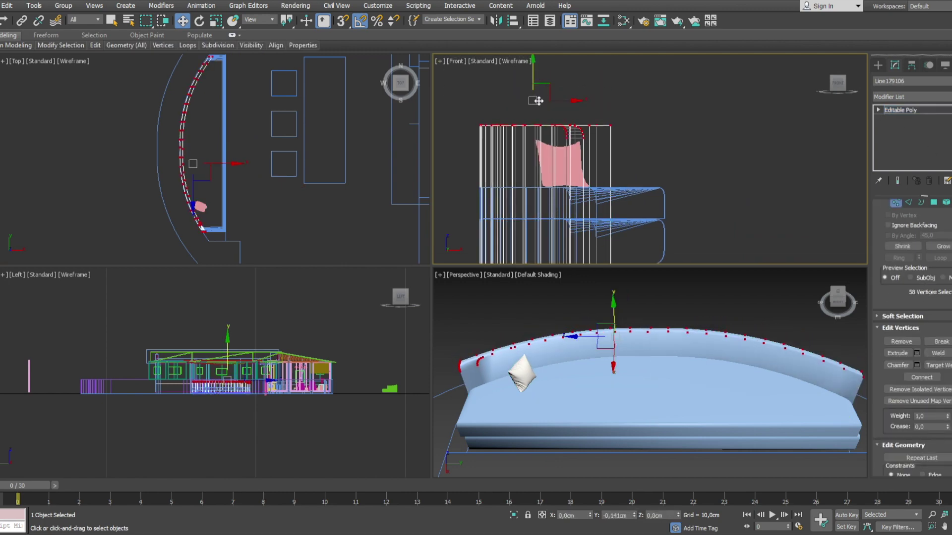
pyautogui.hotkey('ctrl', 'z')
pyautogui.scroll(5, 272, 123)
pyautogui.press('r')
pyautogui.hotkey('ctrl', 'z')
pyautogui.hotkey('ctrl', 'z')
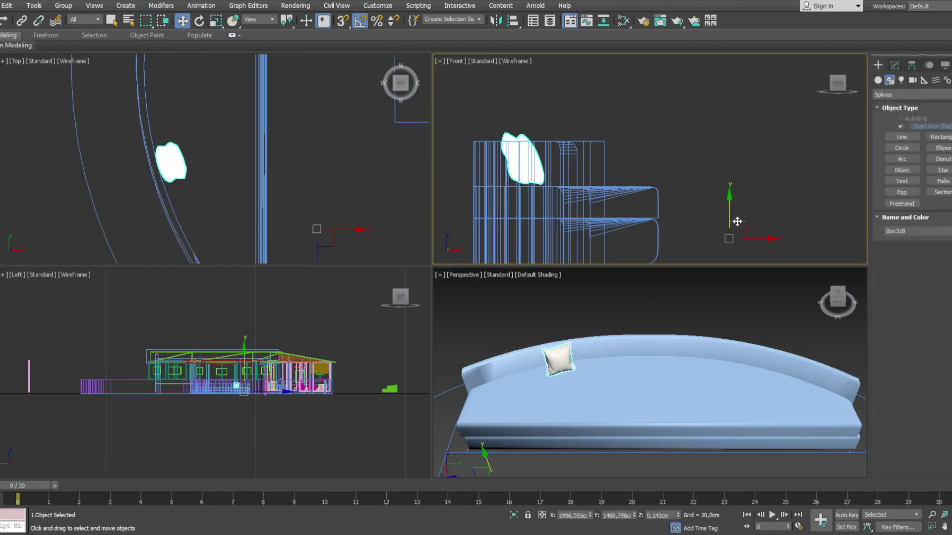
pyautogui.hotkey('ctrl', 'z')
pyautogui.hotkey('ctrl', 'z')
pyautogui.hotkey('ctrl', 'z')
pyautogui.hotkey('ctrl', 'z')
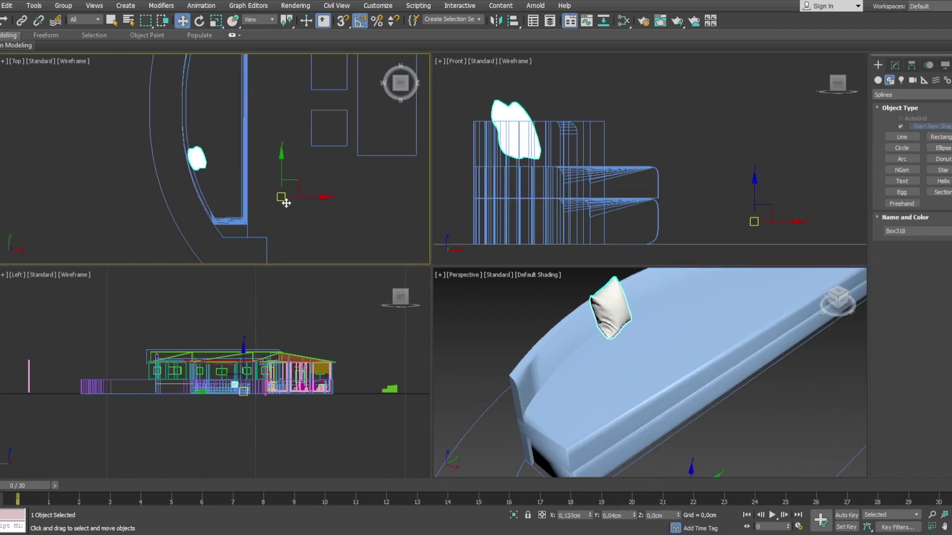
pyautogui.hotkey('ctrl', 'z')
# - Clone the pillow into about thirteen copies arranged in an arc along the curved backrest
pyautogui.hotkey('ctrl', 'y')
pyautogui.hotkey('ctrl', 'y')
pyautogui.hotkey('ctrl', 'y')
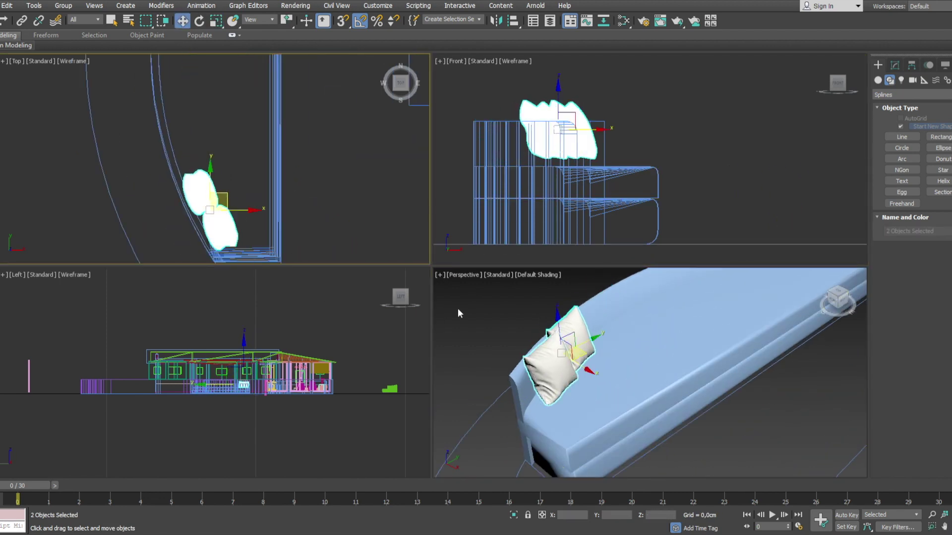
pyautogui.hotkey('ctrl', 'y')
pyautogui.hotkey('ctrl', 'y')
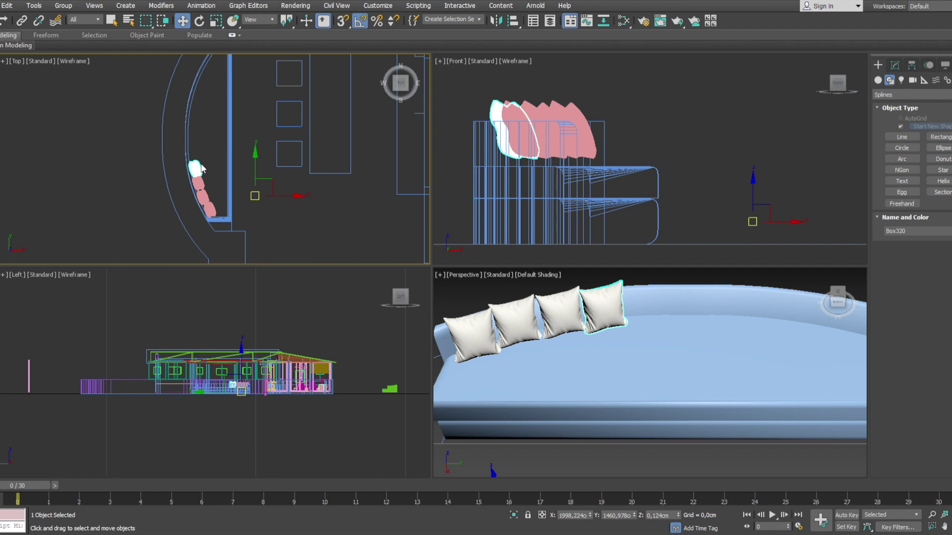
pyautogui.hotkey('ctrl', 'y')
pyautogui.hotkey('ctrl', 'y')
pyautogui.hotkey('ctrl', 'y')
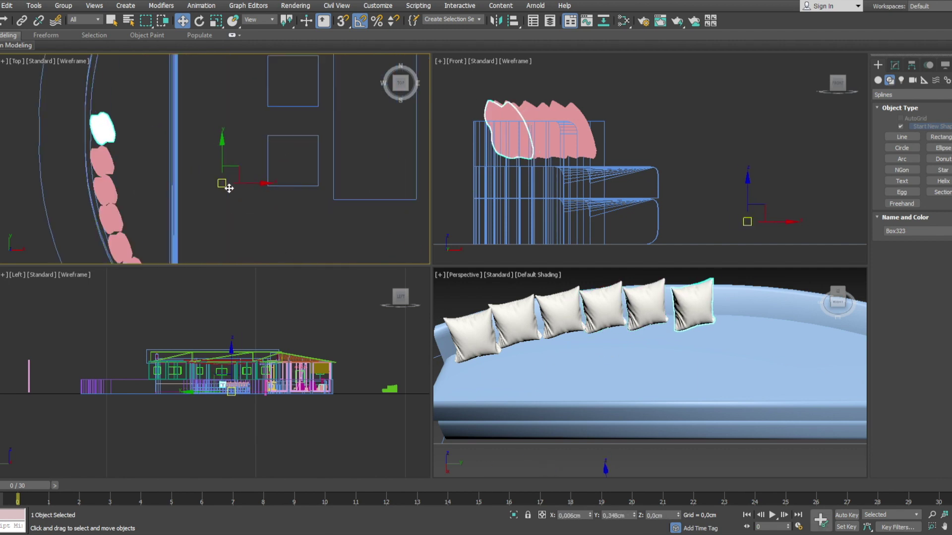
pyautogui.hotkey('ctrl', 'y')
pyautogui.hotkey('ctrl', 'y')
pyautogui.hotkey('ctrl', 'y')
pyautogui.hotkey('ctrl', 'y')
pyautogui.hotkey('ctrl', 'y')
pyautogui.hotkey('ctrl', 'y')
pyautogui.hotkey('ctrl', 'y')
pyautogui.hotkey('ctrl', 'y')
pyautogui.hotkey('ctrl', 'y')
pyautogui.hotkey('ctrl', 'y')
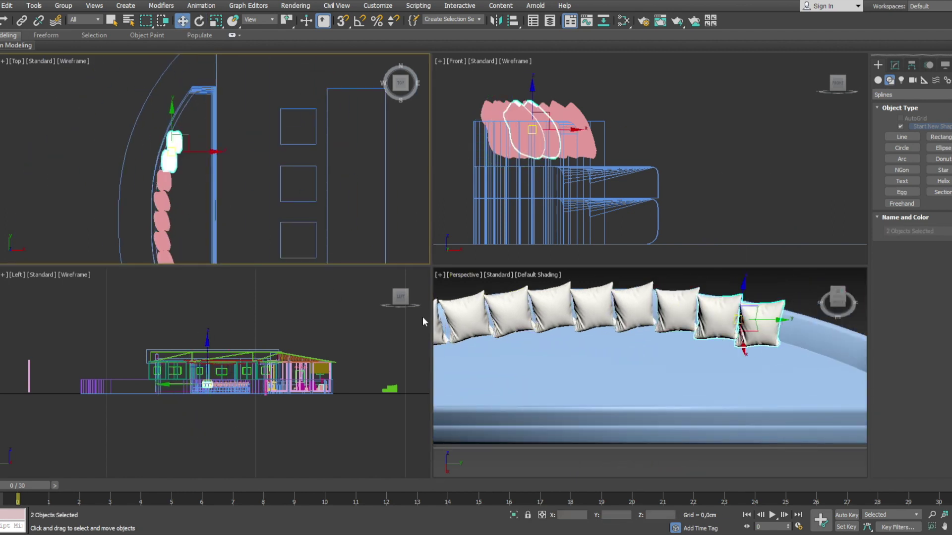
pyautogui.hotkey('ctrl', 'y')
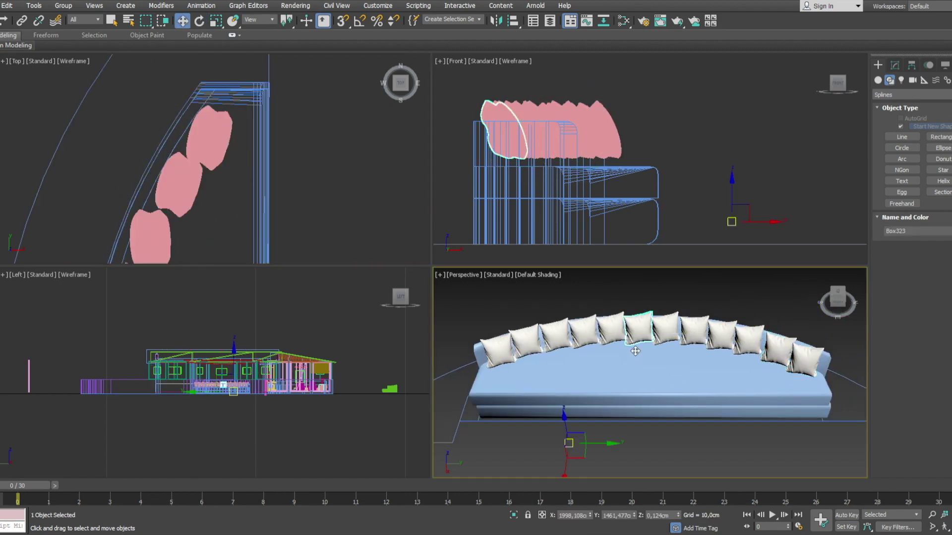
pyautogui.hotkey('ctrl', 'y')
pyautogui.hotkey('ctrl', 'y')
pyautogui.hotkey('ctrl', 'y')
pyautogui.hotkey('ctrl', 'y')
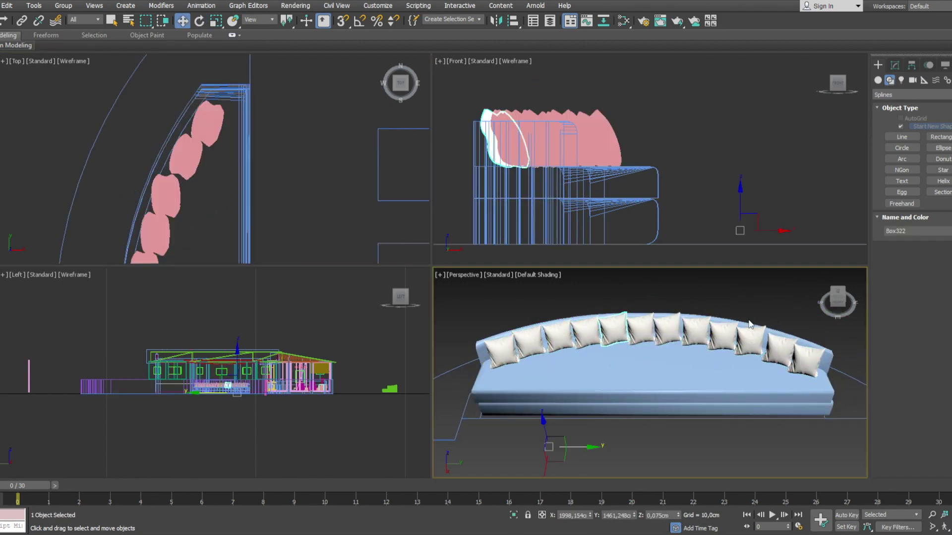
pyautogui.hotkey('ctrl', 'y')
pyautogui.hotkey('ctrl', 'y')
pyautogui.hotkey('ctrl', 'y')
pyautogui.hotkey('ctrl', 'y')
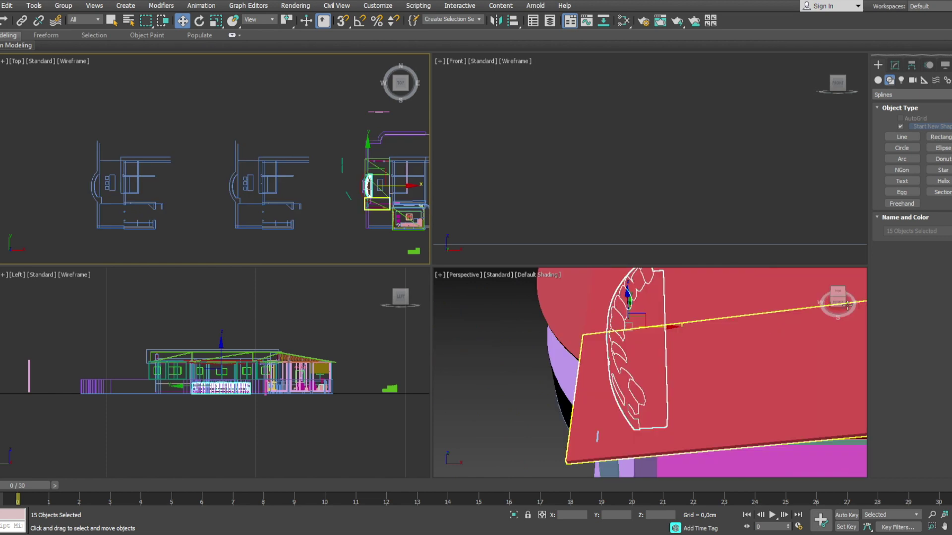
pyautogui.hotkey('ctrl', 'y')
pyautogui.hotkey('ctrl', 'y')
pyautogui.hotkey('ctrl', 'y')
pyautogui.hotkey('ctrl', 'y')
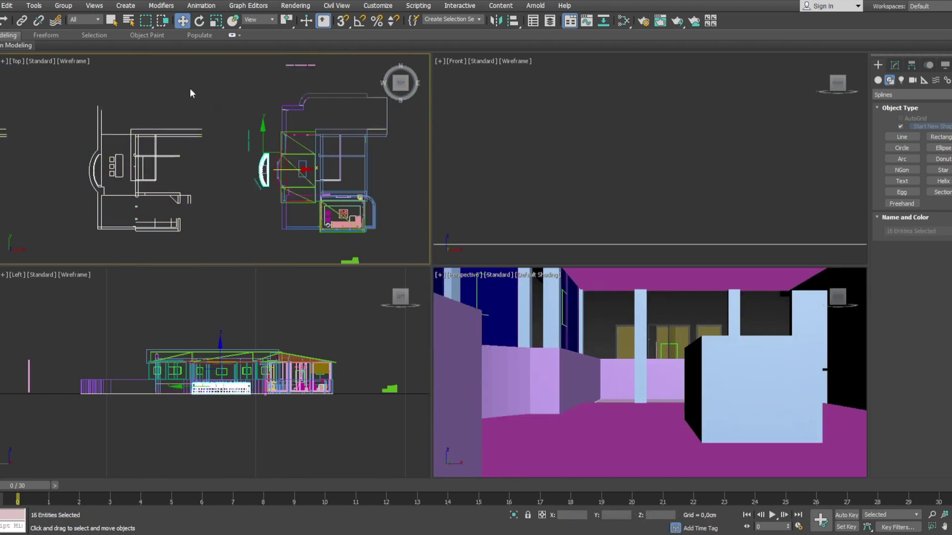
pyautogui.hotkey('ctrl', 'y')
pyautogui.hotkey('ctrl', 'y')
# - Draw a new angled line beside the sofa, adjust its vertices, and extrude it 0.94 cm thick
pyautogui.hotkey('ctrl', 'y')
pyautogui.hotkey('ctrl', 'y')
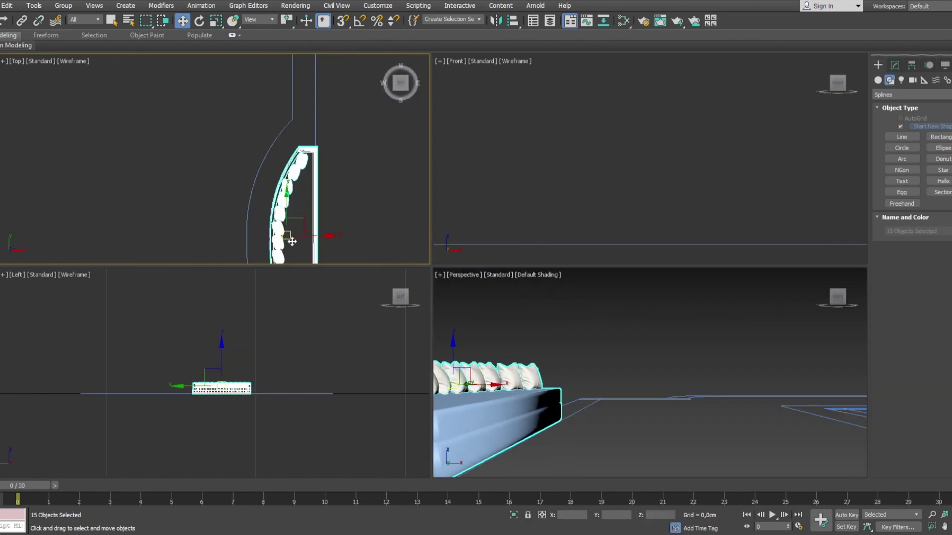
pyautogui.hotkey('ctrl', 'y')
pyautogui.hotkey('ctrl', 'y')
pyautogui.hotkey('ctrl', 'y')
pyautogui.press('l')
pyautogui.click(229, 207)
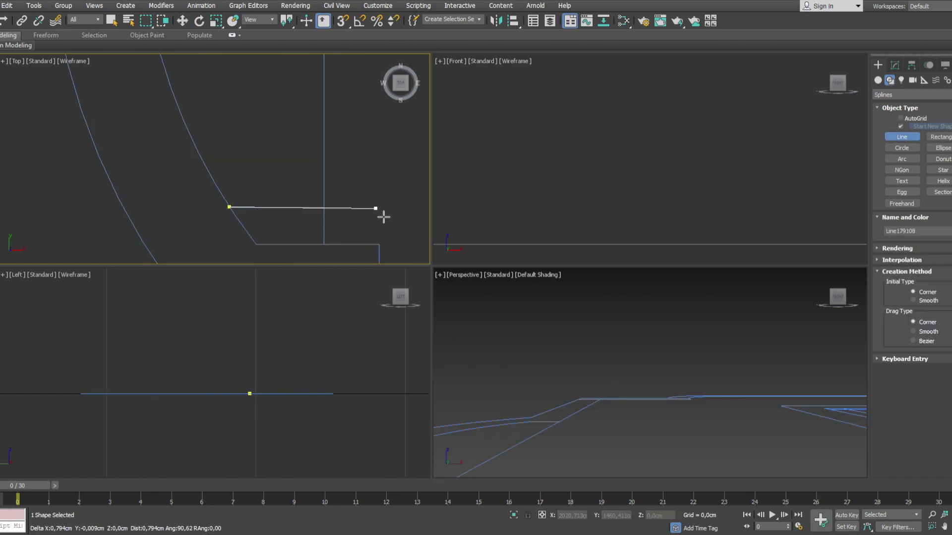
pyautogui.click(894, 67)
pyautogui.hotkey('ctrl', 'y')
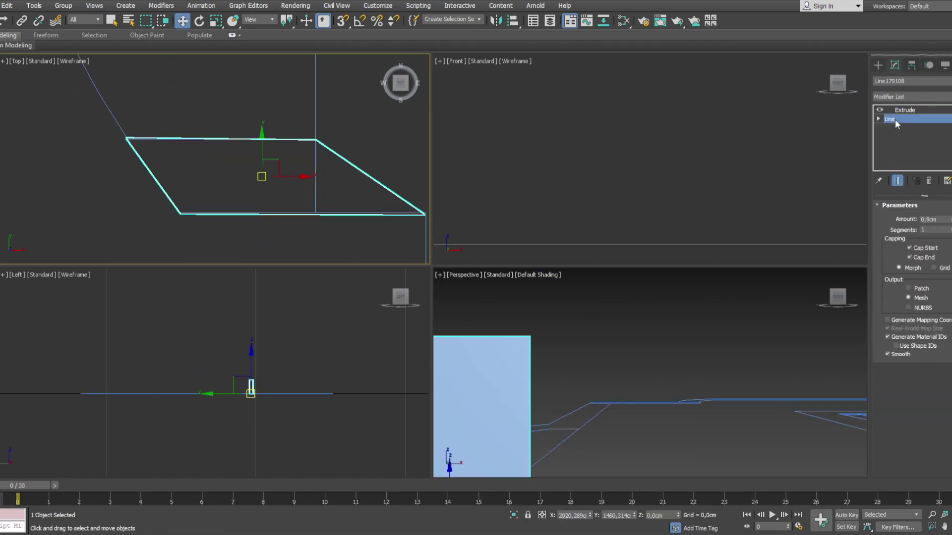
pyautogui.hotkey('ctrl', 'y')
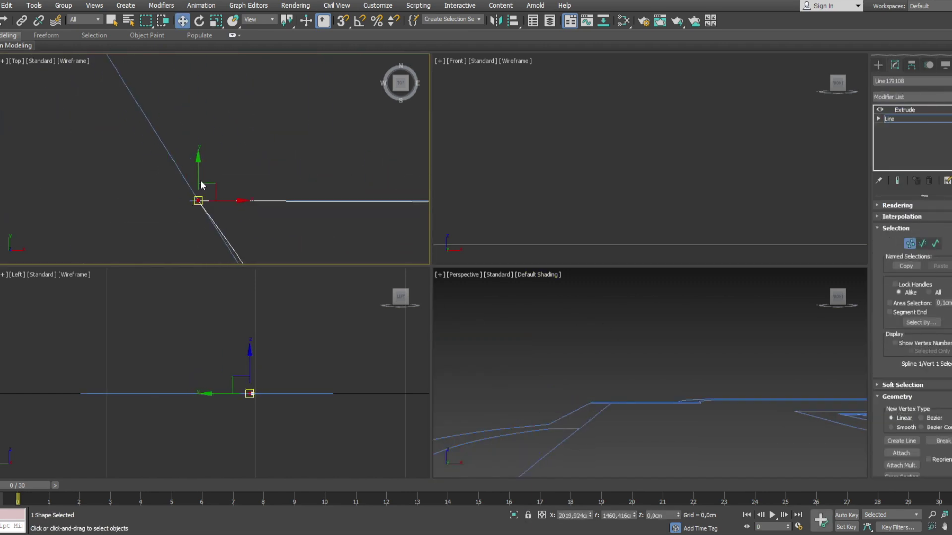
pyautogui.click(905, 109)
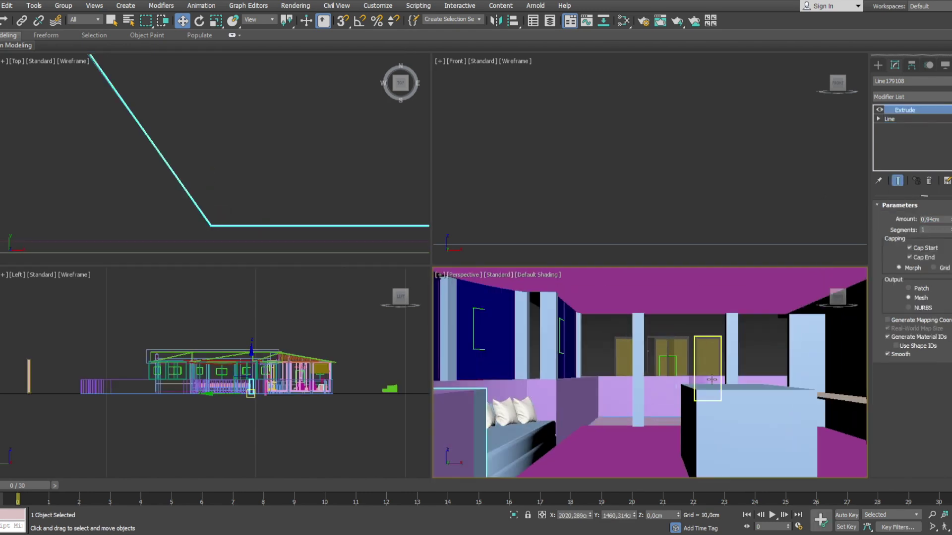
pyautogui.scroll(5, 654, 164)
pyautogui.click(346, 143)
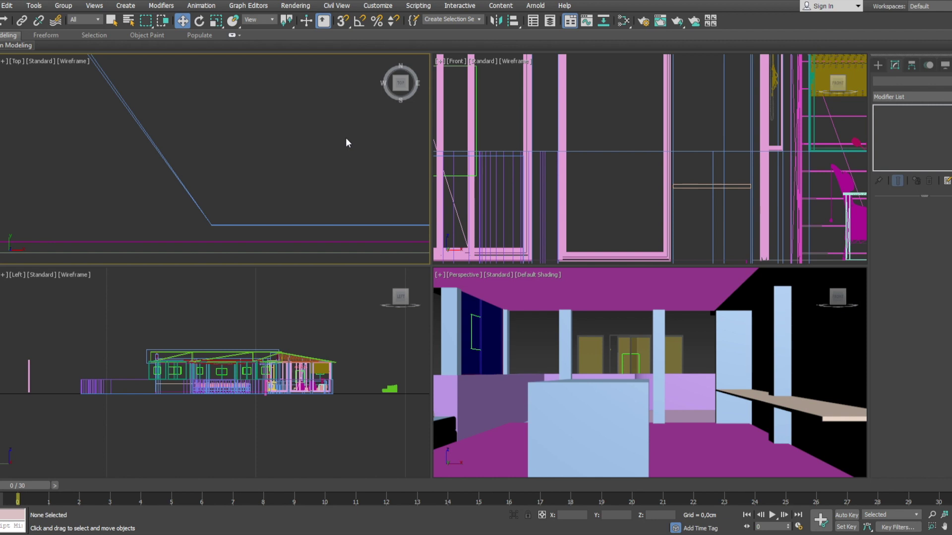
# - Check the extruded line, the Line179110 outline and Line179111 by selecting and zooming to each
pyautogui.click(590, 208)
pyautogui.press('z')
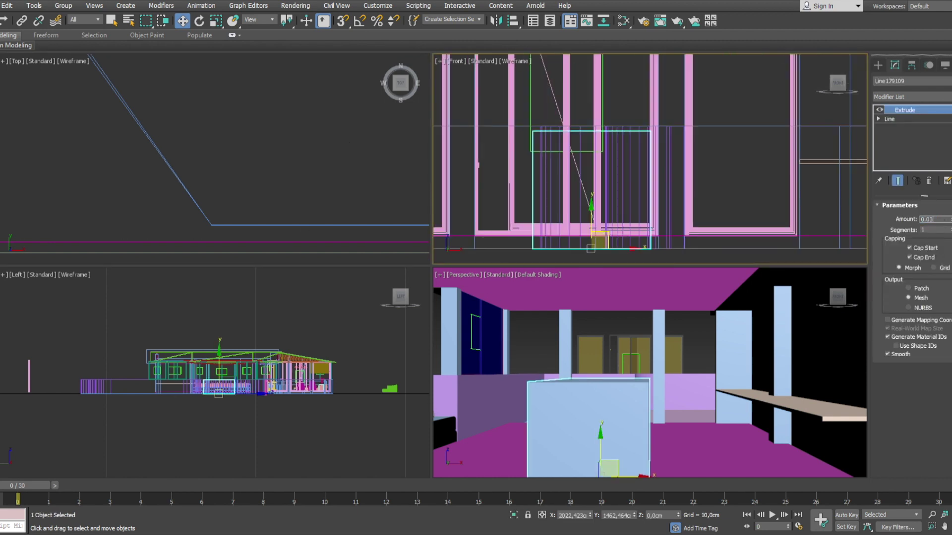
pyautogui.click(333, 224)
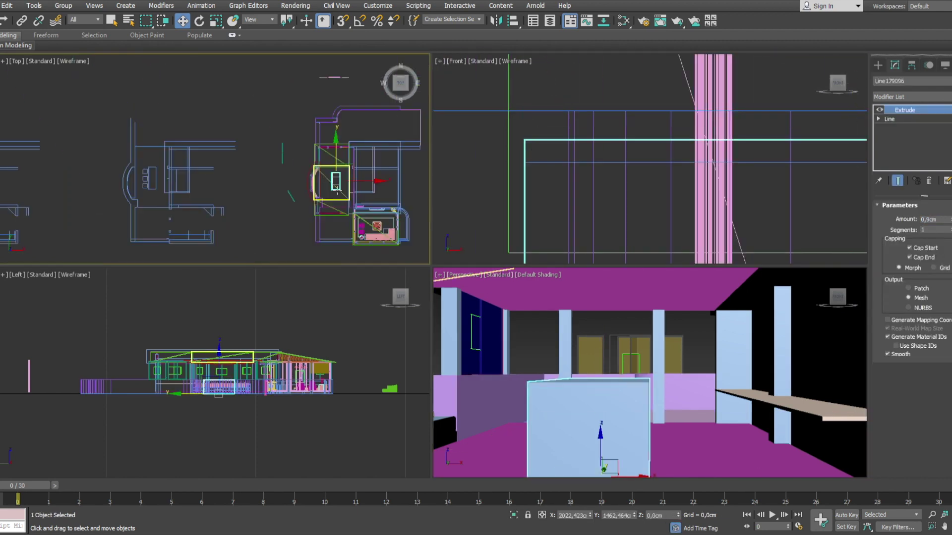
pyautogui.press('z')
pyautogui.press('1')
pyautogui.click(272, 253)
pyautogui.press('z')
# - Select the six windows, turn on angle snap, and frame them in the Front view
pyautogui.hotkey('ctrl', 'z')
pyautogui.press('z')
pyautogui.press('a')
pyautogui.rightClick(631, 182)
pyautogui.press('z')
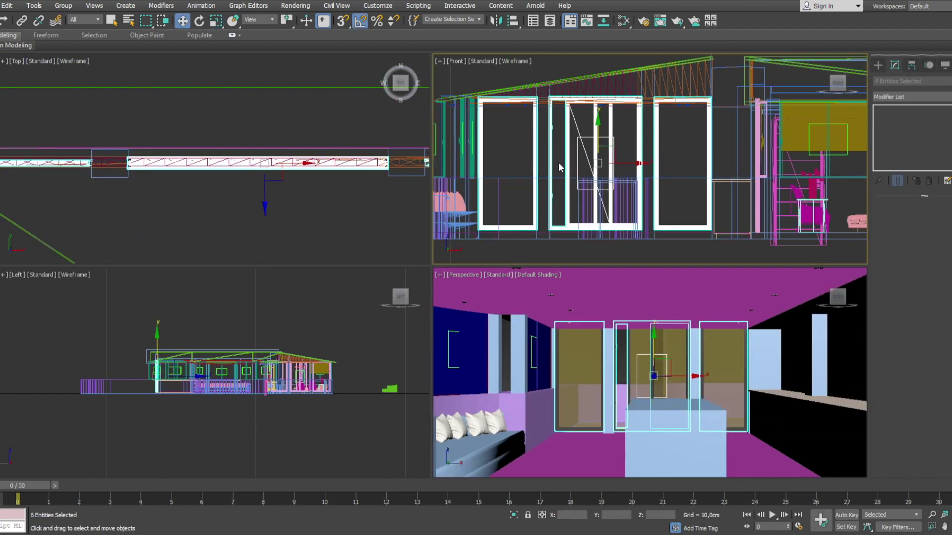
pyautogui.press('w')
pyautogui.scroll(5, 645, 149)
pyautogui.scroll(3, 694, 164)
pyautogui.scroll(2, 748, 183)
pyautogui.scroll(-3, 748, 183)
pyautogui.click(607, 201)
pyautogui.scroll(3, 607, 200)
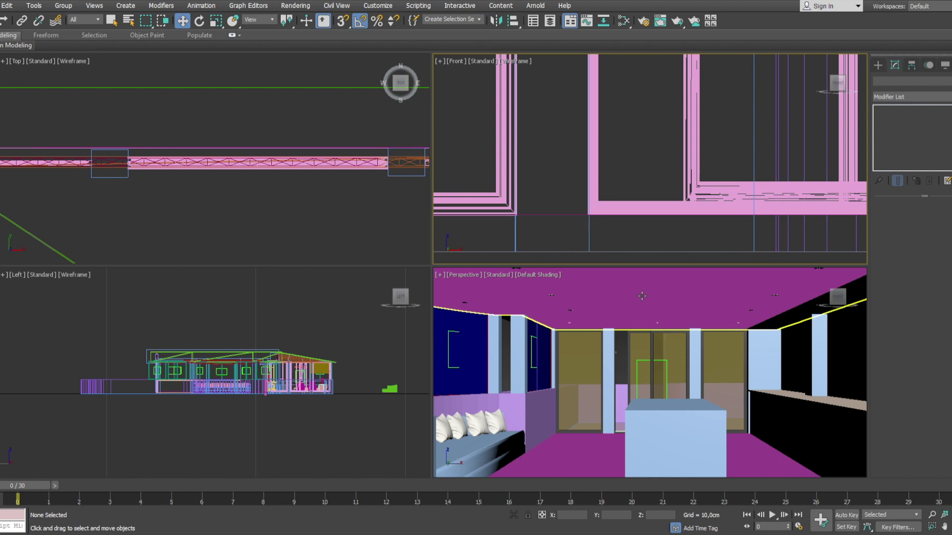
# - Rotate the 15-part window group slightly in the Top view to follow the wall
pyautogui.click(616, 351)
pyautogui.rightClick(141, 200)
pyautogui.press('z')
pyautogui.scroll(3, 141, 200)
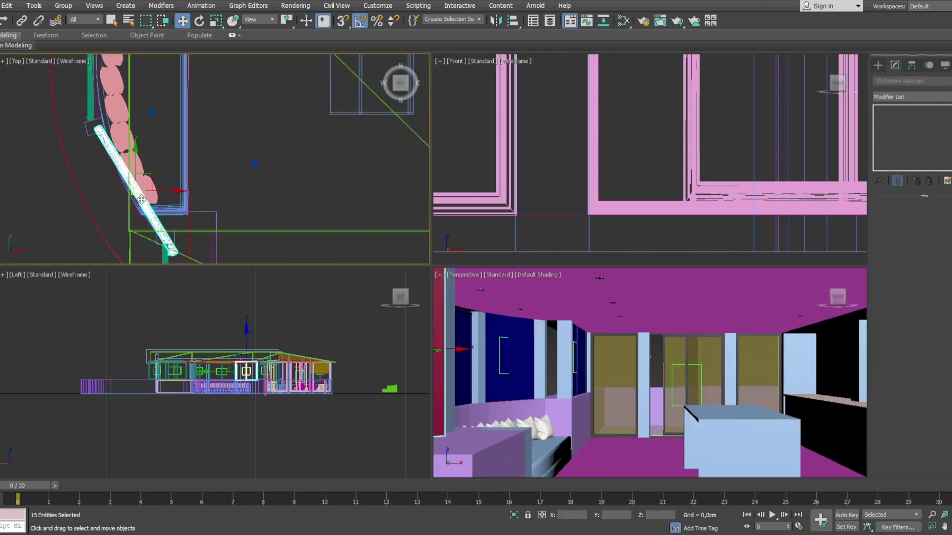
pyautogui.click(200, 20)
pyautogui.moveTo(148, 152); pyautogui.dragTo(151, 155)
pyautogui.moveTo(644, 371)
pyautogui.keyDown('alt'); pyautogui.mouseDown(button='middle')
pyautogui.moveTo(833, 304)
pyautogui.moveTo(248, 158)
pyautogui.moveTo(292, 158)
pyautogui.mouseUp(button='middle'); pyautogui.keyUp('alt')
pyautogui.click(292, 157)
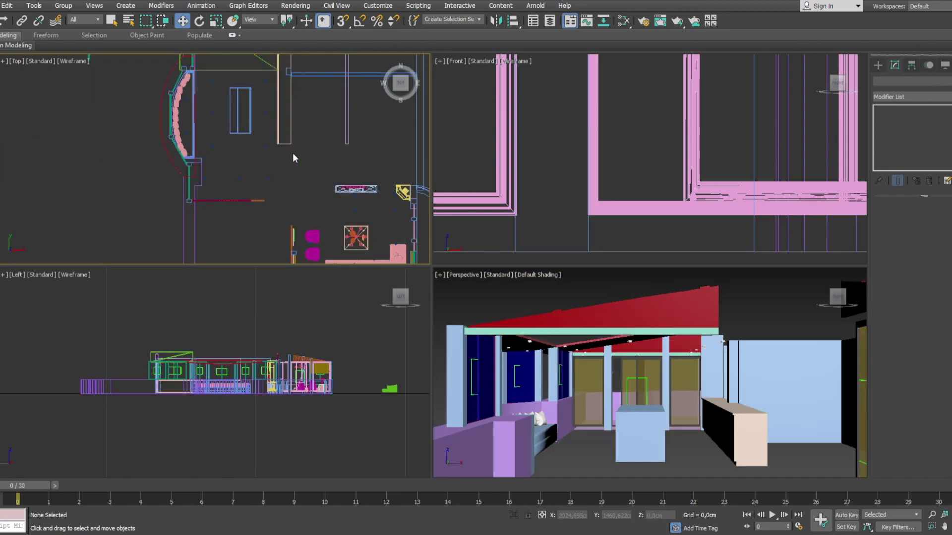
# - Delete an object in the plan view, then select the roof, front wall, floor outline and Box313
pyautogui.click(265, 252)
pyautogui.press('Delete')
pyautogui.scroll(-5, 197, 107)
pyautogui.scroll(3, 197, 106)
pyautogui.moveTo(93, 128); pyautogui.dragTo(324, 162)
pyautogui.scroll(-5, 240, 201)
pyautogui.scroll(5, 209, 125)
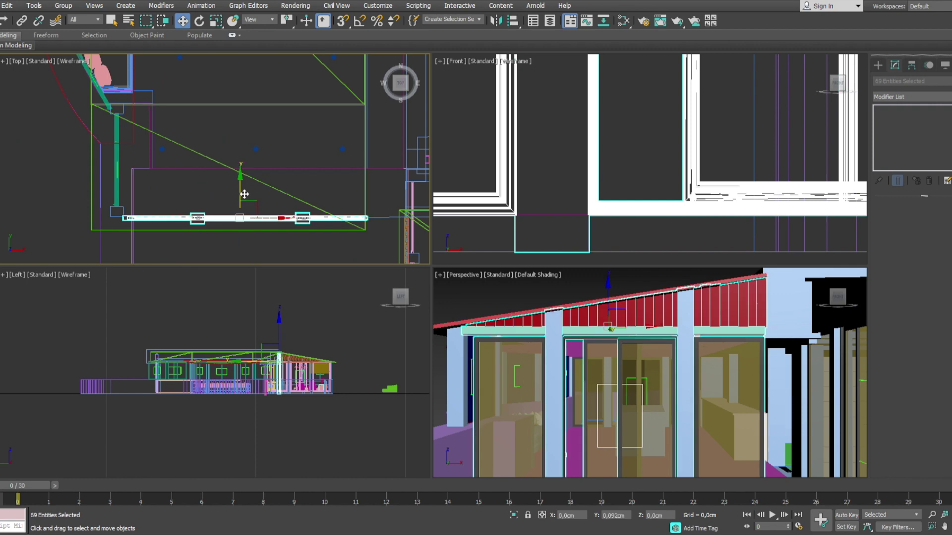
pyautogui.scroll(4, 613, 392)
pyautogui.click(613, 392)
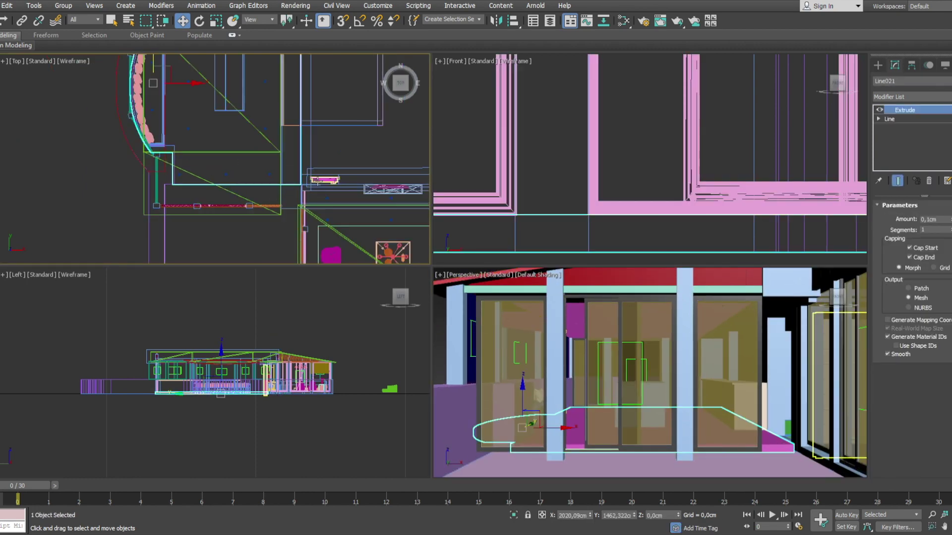
pyautogui.click(231, 174)
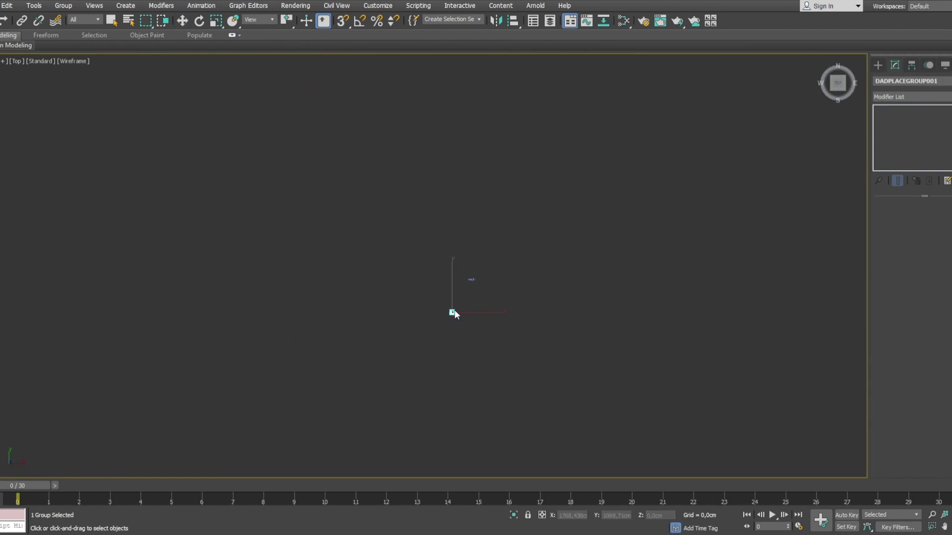
# - Rotate the bar stool 90 degrees, scale it, and slide it beside the kitchen island
pyautogui.moveTo(448, 289); pyautogui.dragTo(499, 237)
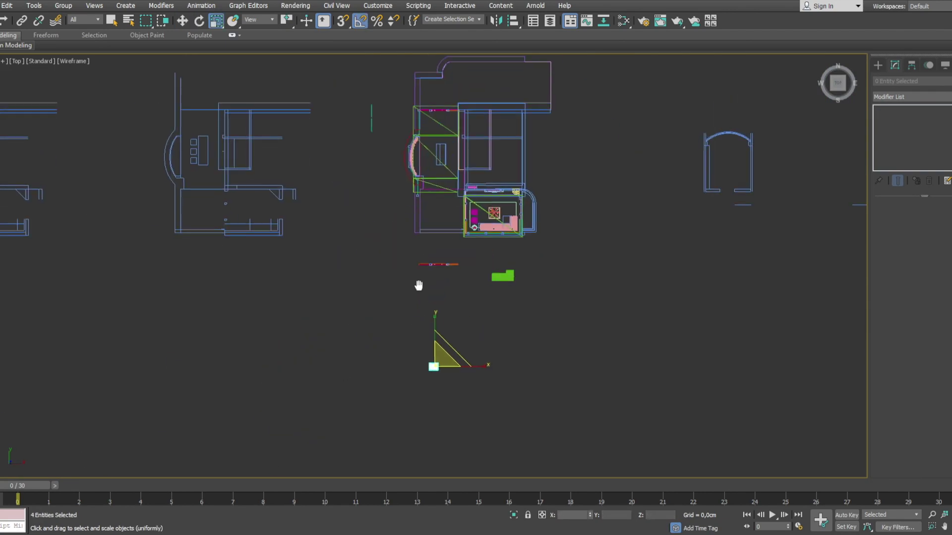
pyautogui.scroll(2, 187, 147)
pyautogui.press('r')
pyautogui.scroll(-4, 247, 198)
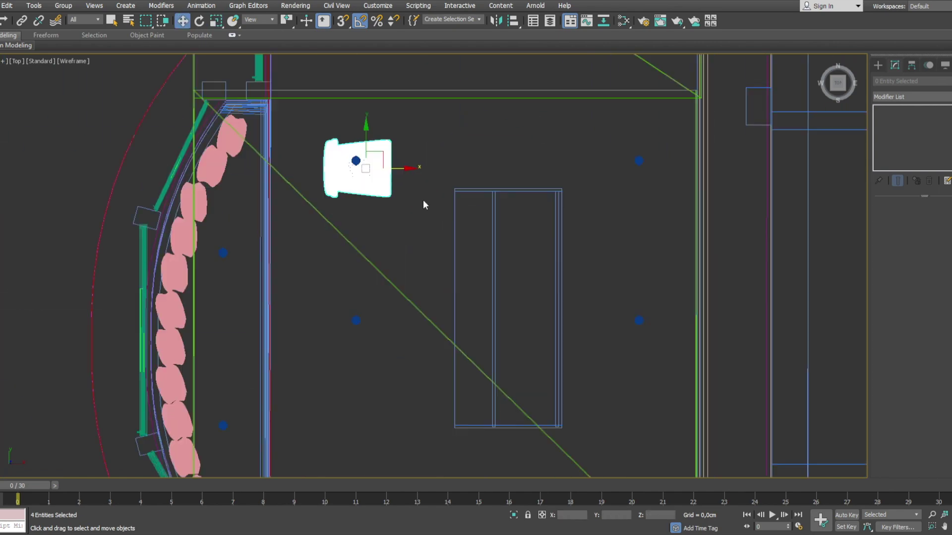
pyautogui.hotkey('alt', 'w')
pyautogui.scroll(5, 578, 98)
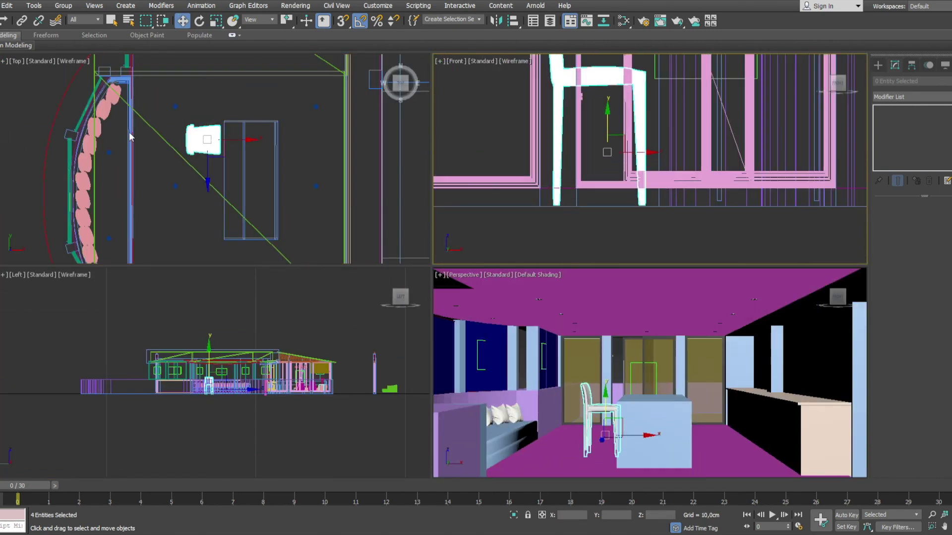
pyautogui.scroll(2, 309, 132)
pyautogui.scroll(5, 527, 370)
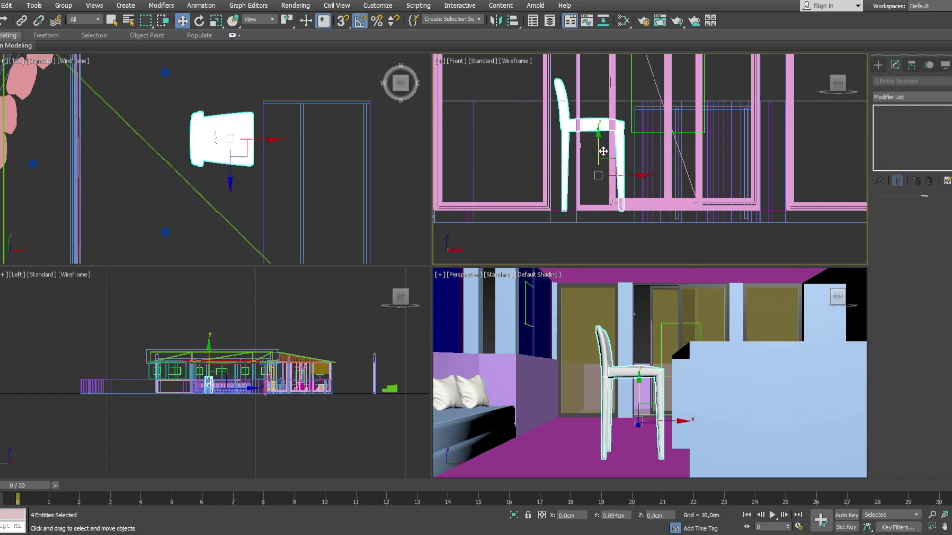
pyautogui.moveTo(259, 144); pyautogui.dragTo(271, 144)
pyautogui.scroll(-3, 218, 66)
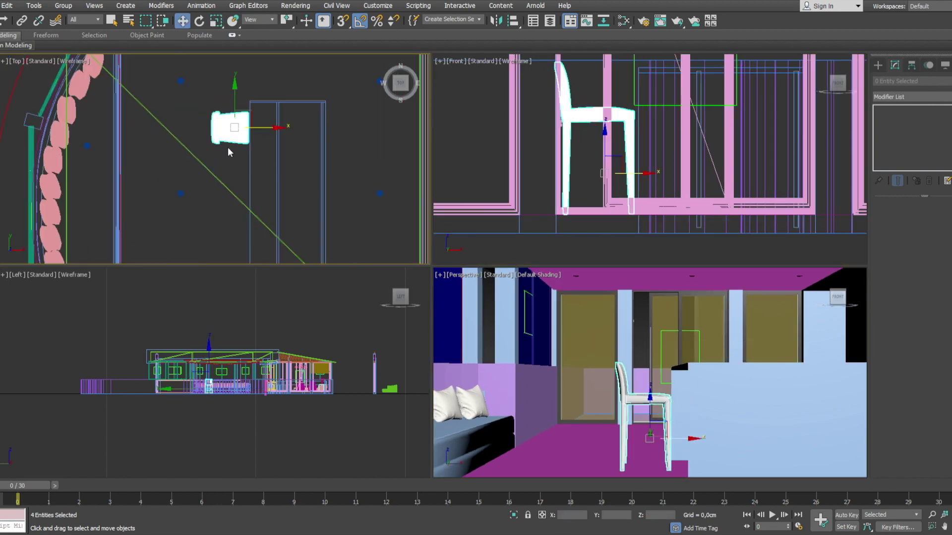
# - Select the other stools and the whole kitchen island
pyautogui.hotkey('ctrl', 'q')
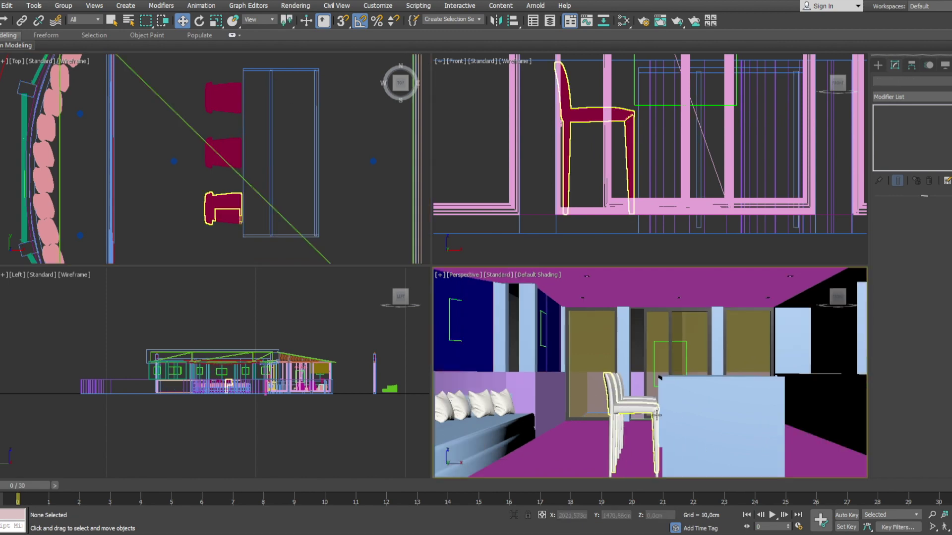
pyautogui.scroll(-3, 308, 217)
pyautogui.click(334, 205)
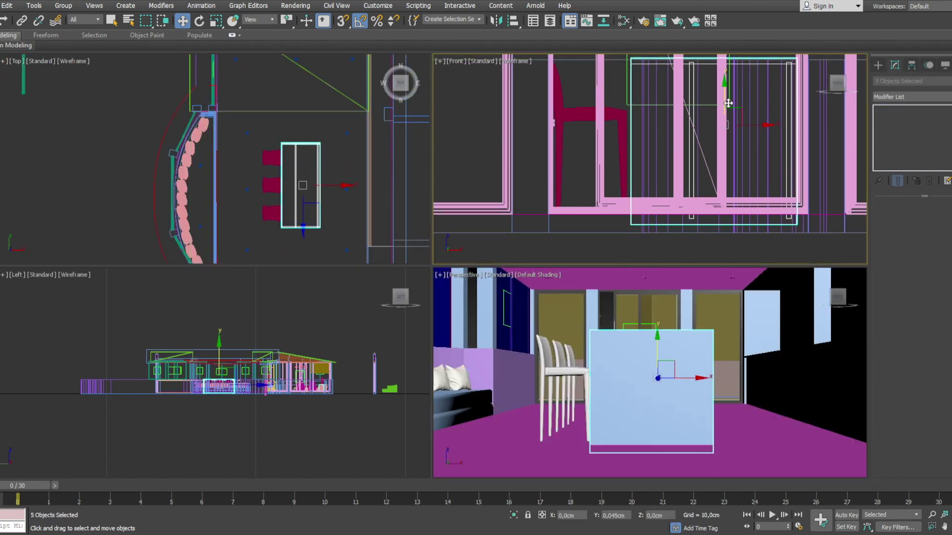
pyautogui.scroll(-3, 644, 372)
pyautogui.moveTo(644, 188); pyautogui.dragTo(685, 188, button='middle')
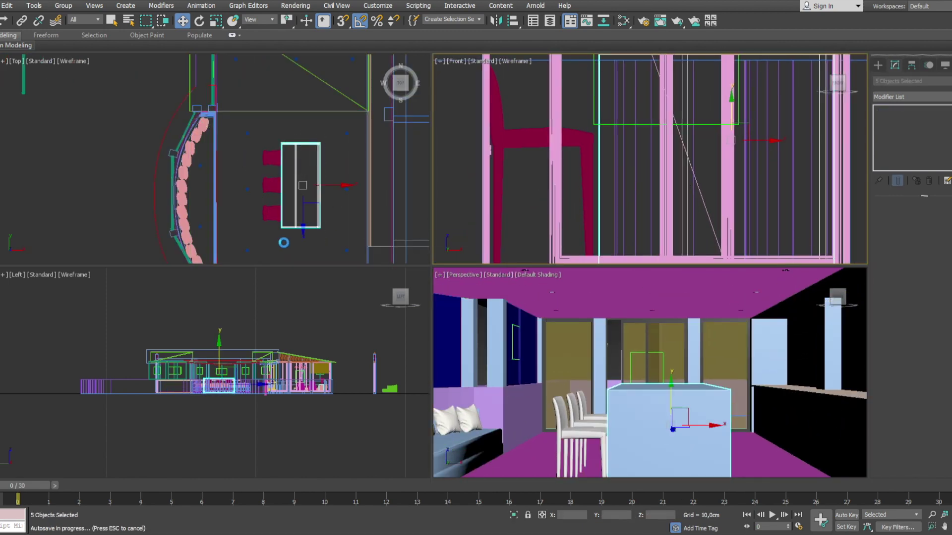
pyautogui.scroll(2, 277, 239)
# - Scale and move the three stools together into a row along the island
pyautogui.click(281, 195)
pyautogui.press('r')
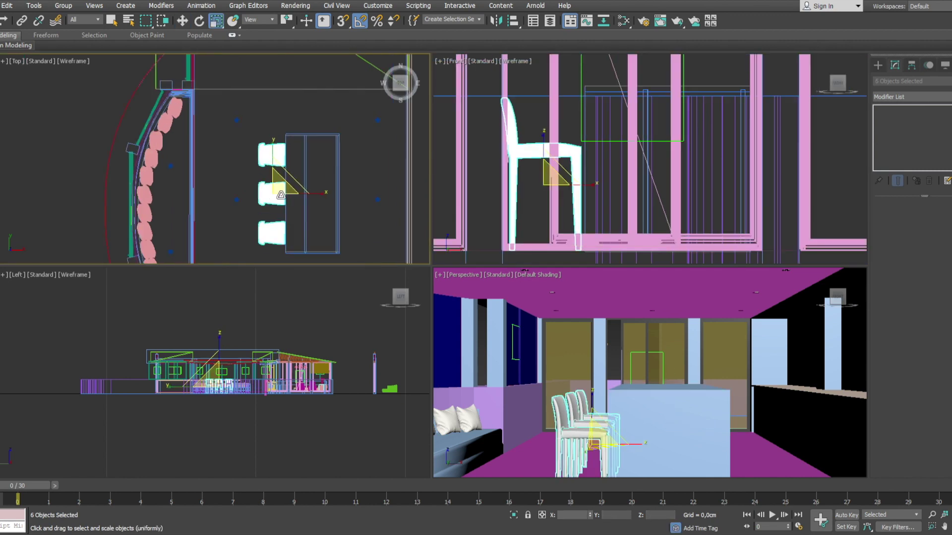
pyautogui.press('w')
pyautogui.scroll(3, 276, 192)
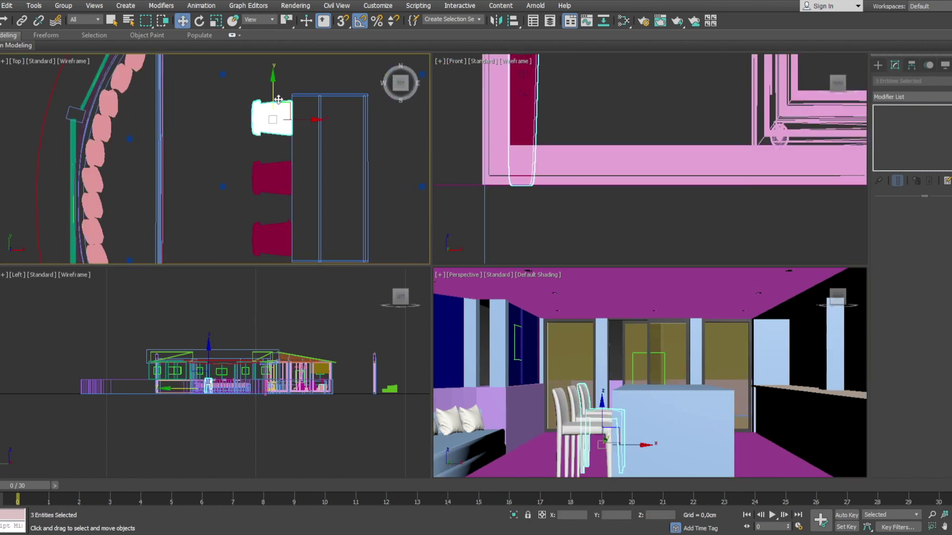
pyautogui.scroll(2, 275, 191)
pyautogui.scroll(-3, 276, 192)
pyautogui.scroll(5, 602, 421)
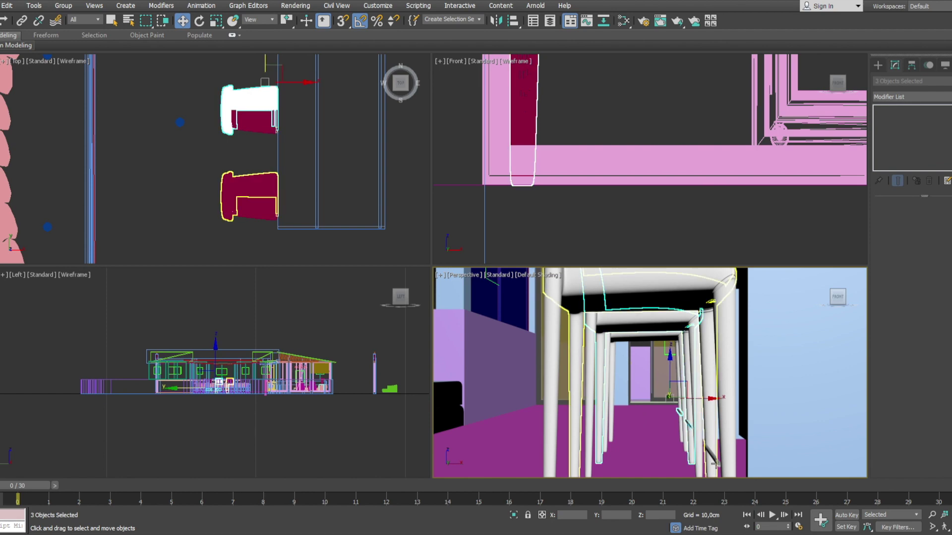
pyautogui.scroll(4, 277, 189)
pyautogui.scroll(-5, 645, 376)
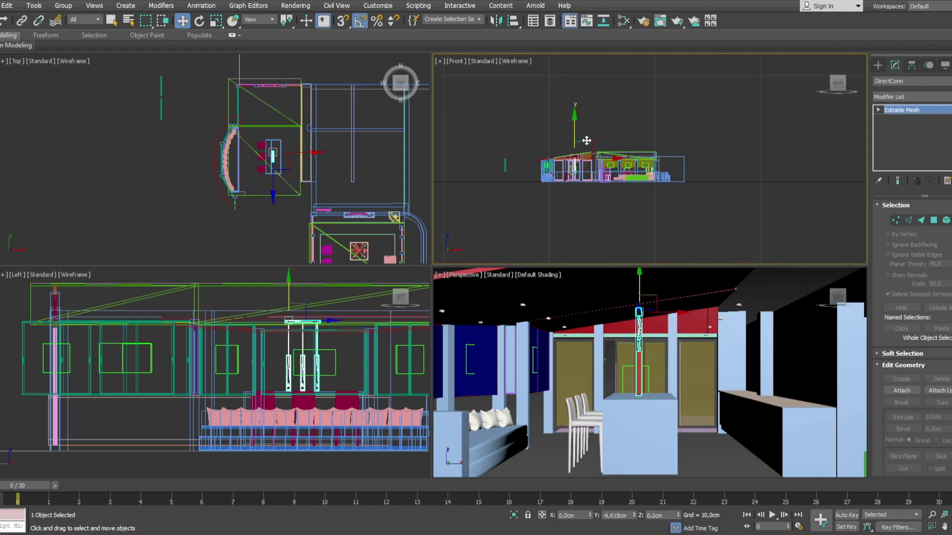
# - Scale the pendant lamp and move it above the kitchen island
pyautogui.click(575, 161)
pyautogui.scroll(3, 575, 162)
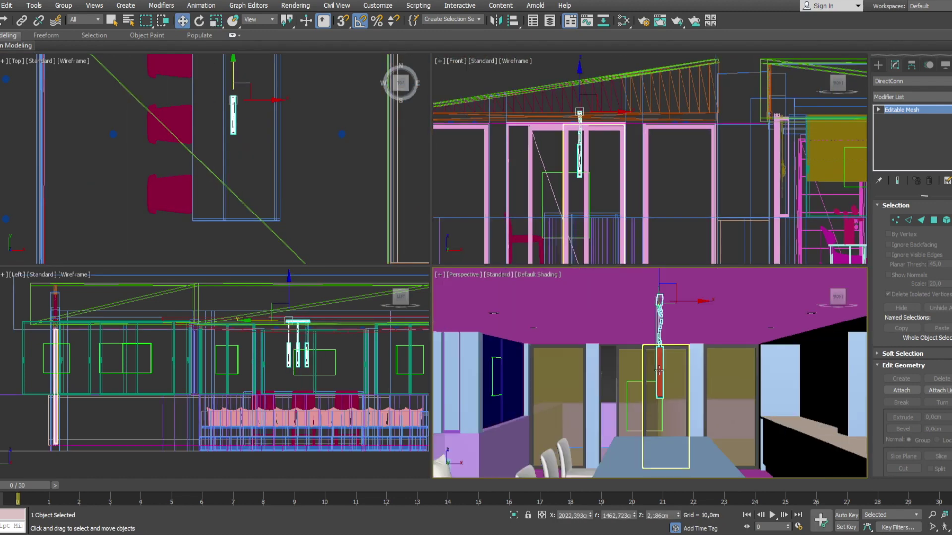
pyautogui.press('r')
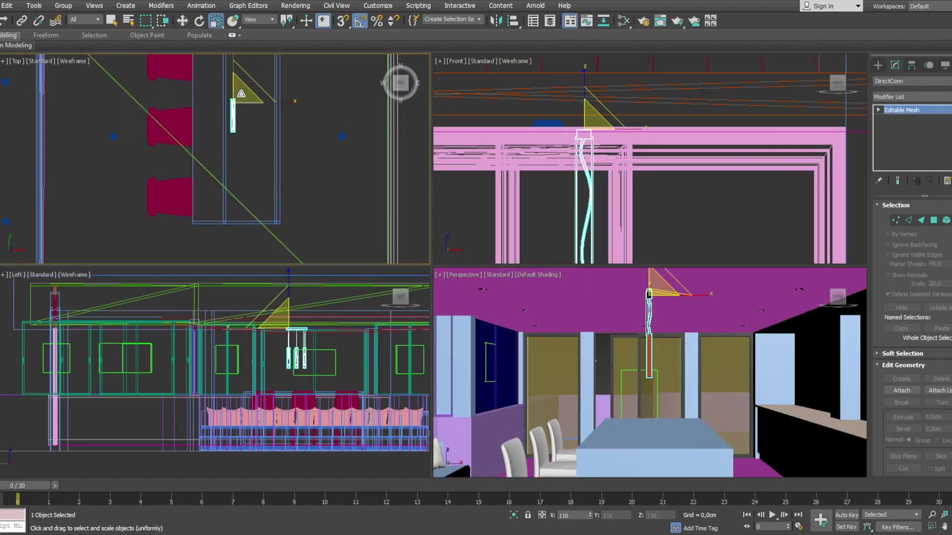
pyautogui.press('w')
pyautogui.scroll(5, 523, 164)
pyautogui.scroll(-2, 241, 103)
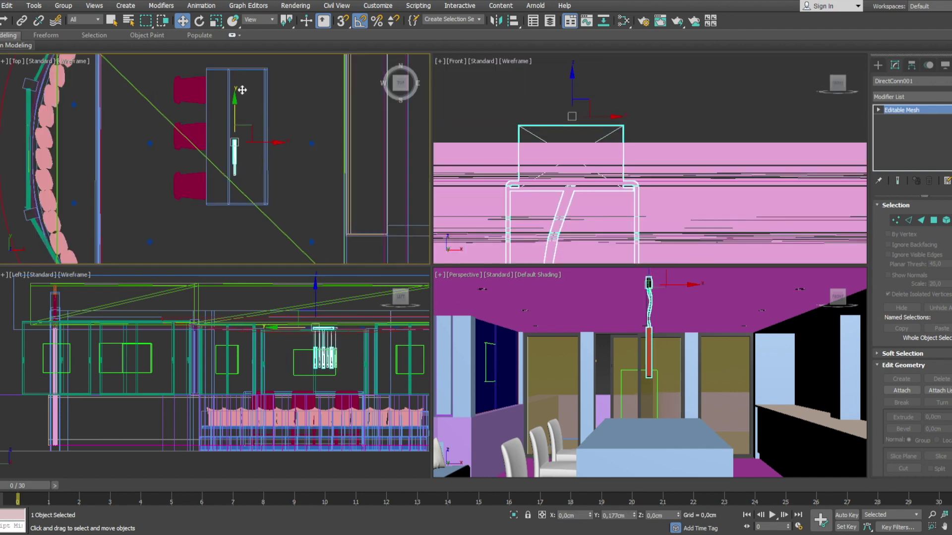
pyautogui.click(240, 143)
# - Select and frame the chandelier group, then rotate it into place from the Front view
pyautogui.keyDown('alt'); pyautogui.moveTo(644, 372); pyautogui.dragTo(856, 378, button='middle'); pyautogui.keyUp('alt')
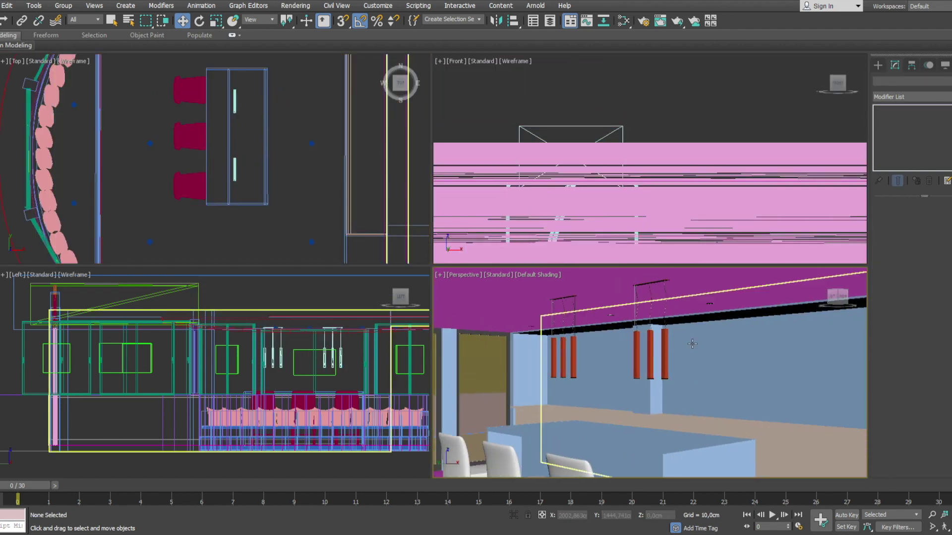
pyautogui.scroll(-4, 329, 199)
pyautogui.click(196, 133)
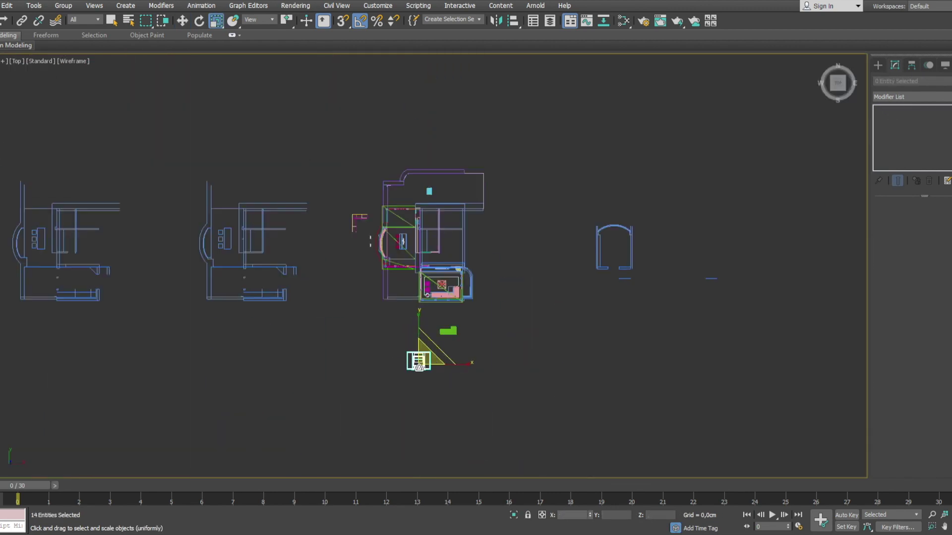
pyautogui.press('z')
pyautogui.press('e')
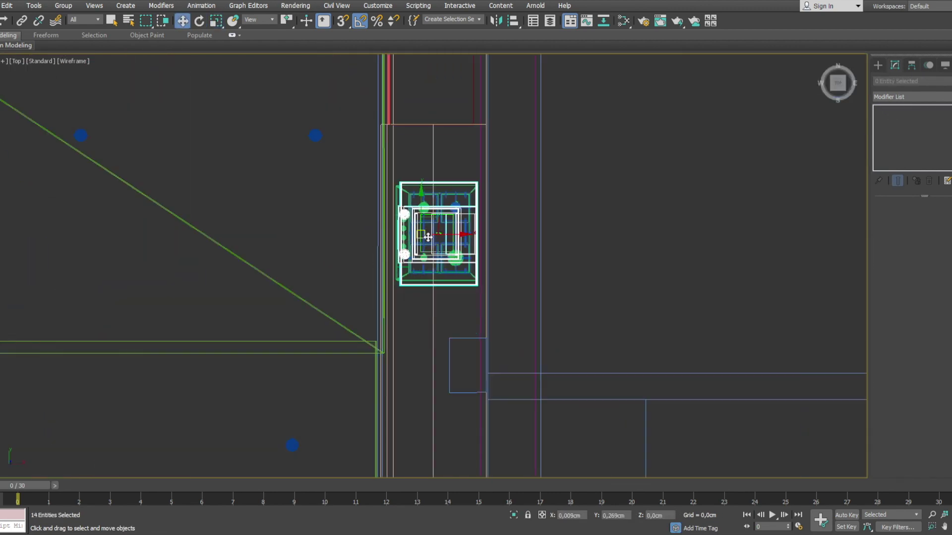
pyautogui.hotkey('alt', 'w')
pyautogui.click(600, 172)
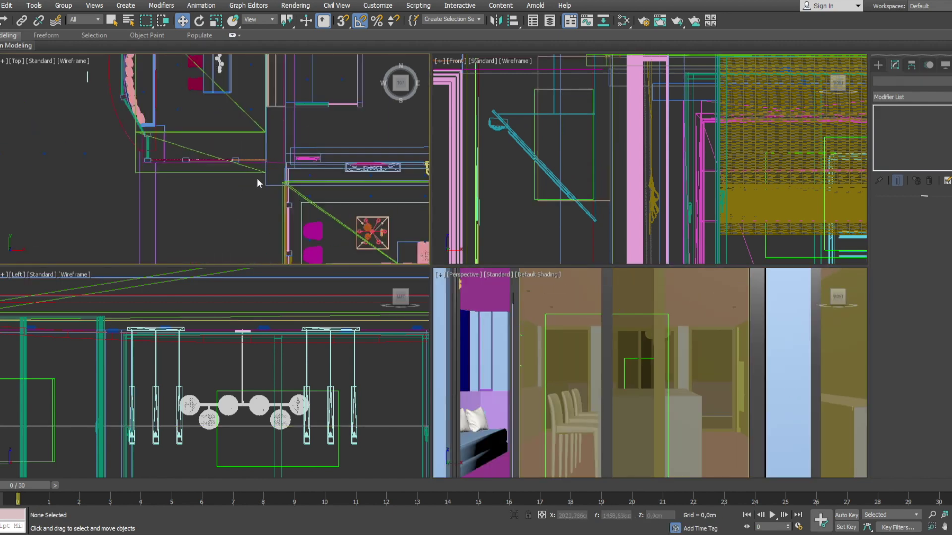
pyautogui.click(480, 337)
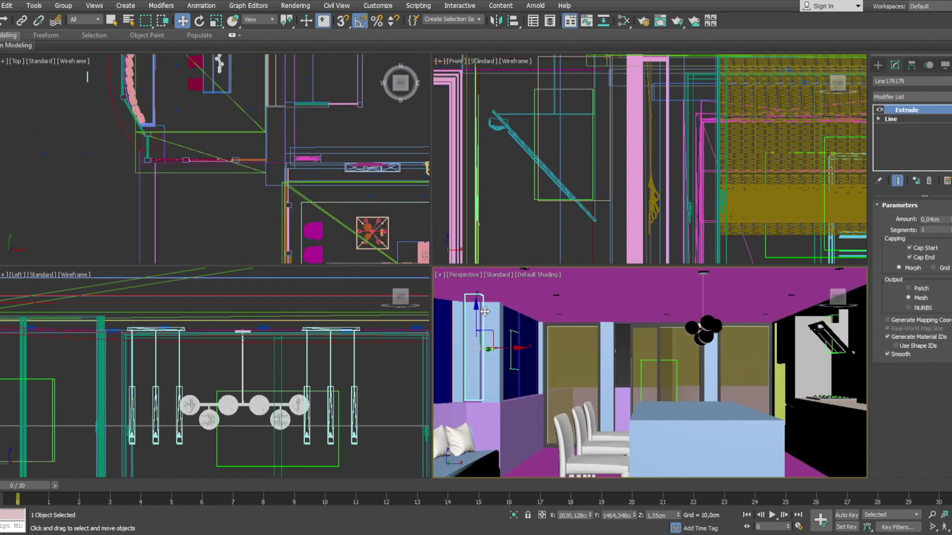